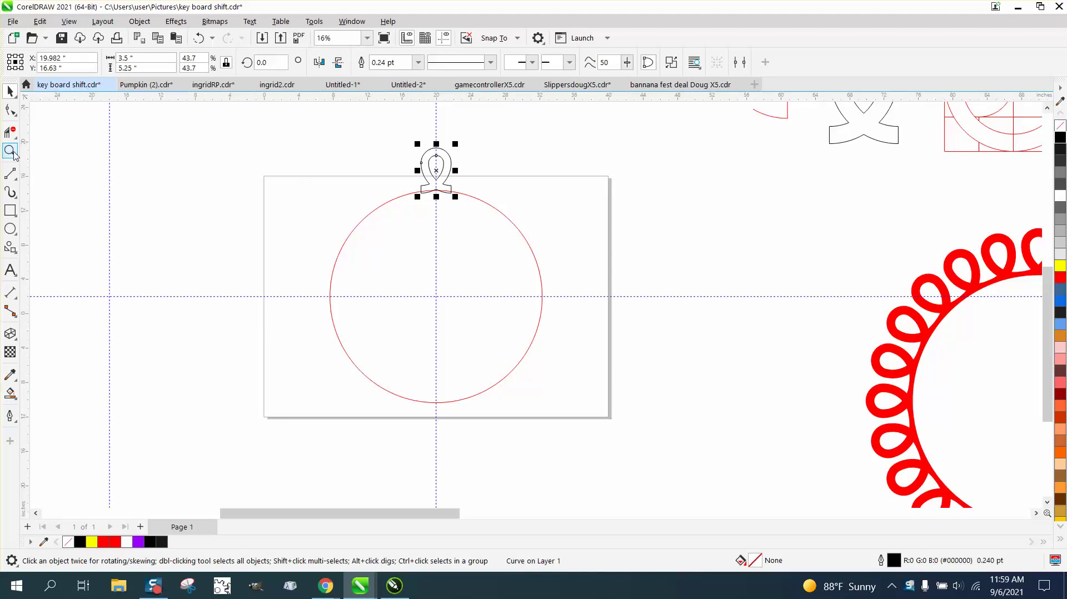
Set the loop's rotation centre at the circle's centre and make a copy of the loop rotated 15 degrees
{"action": "left_click", "coordinate": [11, 151]}
{"action": "left_click_drag", "start_coordinate": [211, 128], "coordinate": [672, 407]}
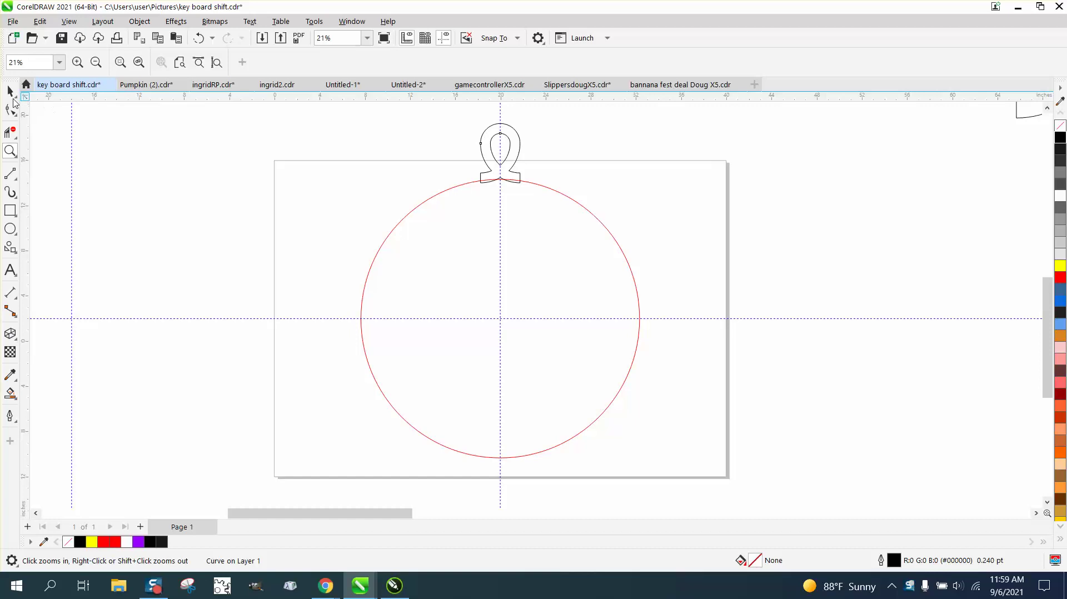
{"action": "left_click", "coordinate": [10, 91]}
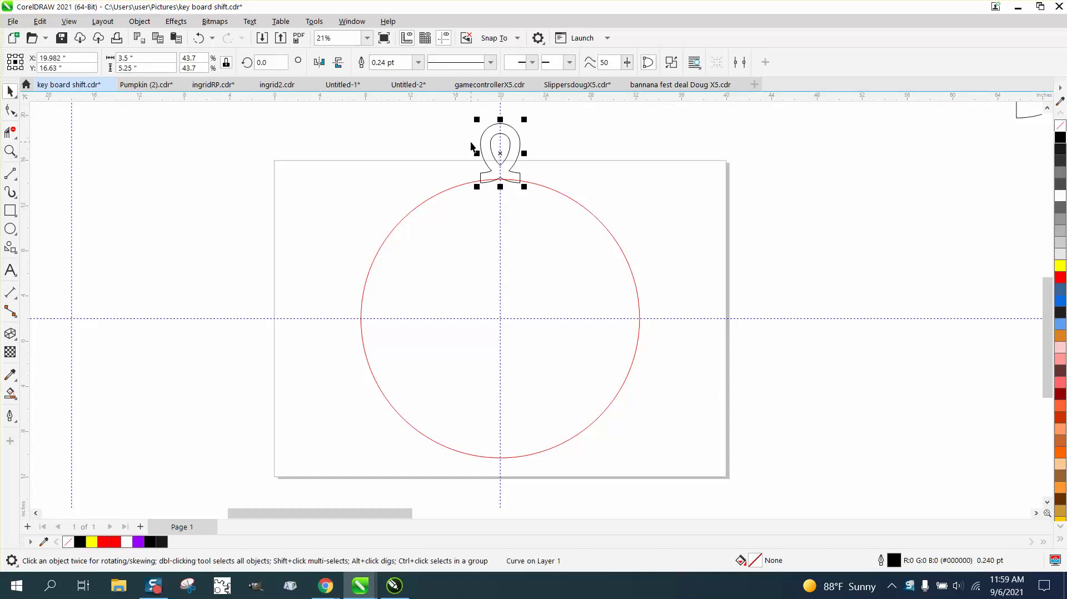
{"action": "left_click", "coordinate": [502, 154]}
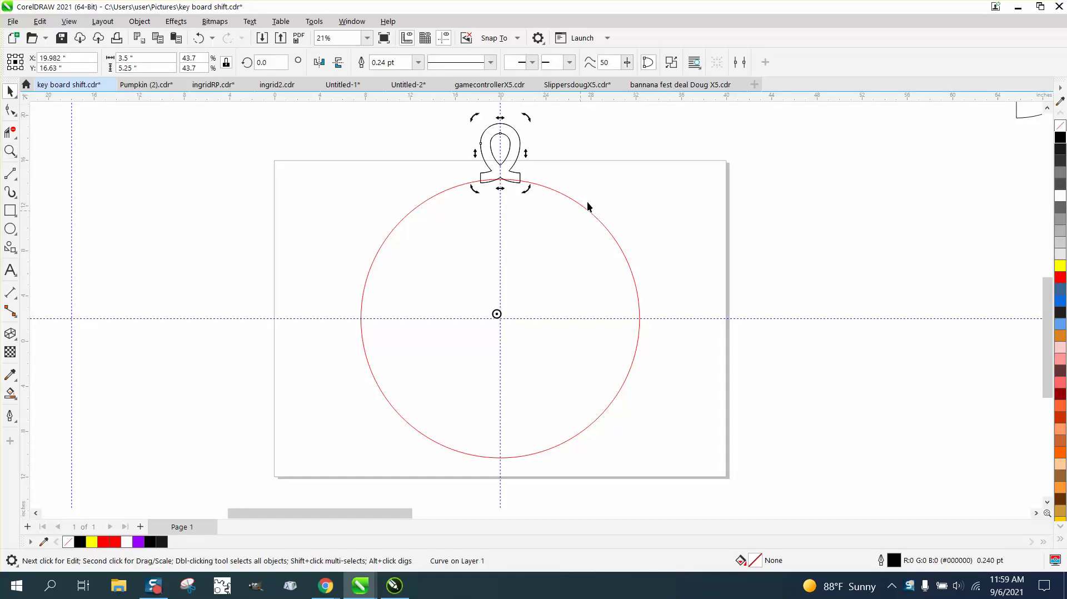
{"action": "left_click", "coordinate": [554, 179]}
{"action": "left_click", "coordinate": [508, 160]}
{"action": "left_click", "coordinate": [501, 155]}
{"action": "double_click", "coordinate": [276, 62]}
{"action": "type", "text": "15"}
{"action": "key", "text": "Return"}
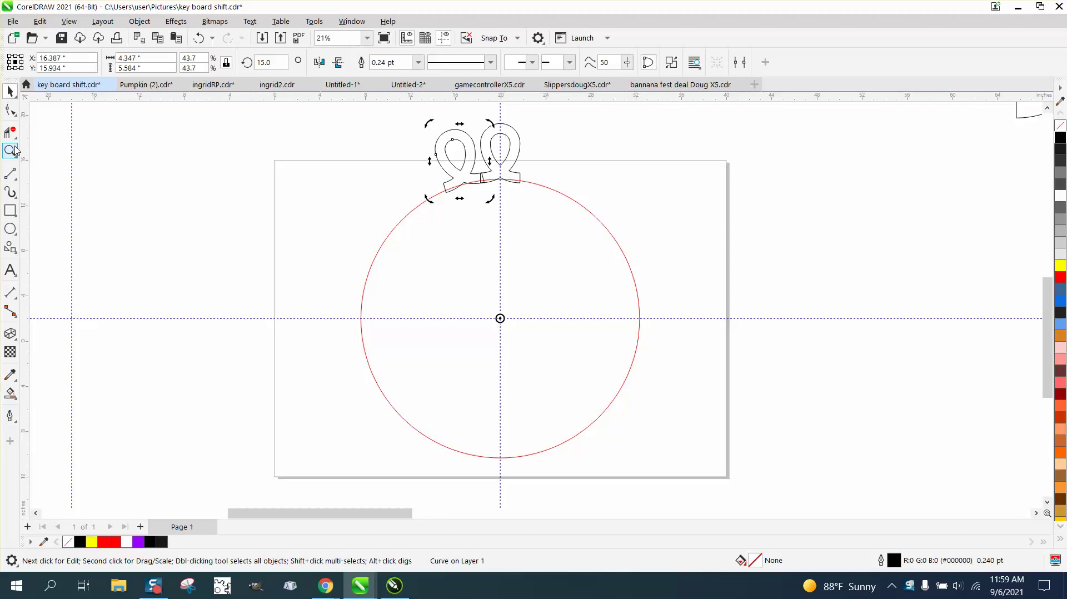
Draw a straight vertical line about 33 inches long and centre it on the page through the circle
{"action": "left_click", "coordinate": [15, 148]}
{"action": "left_click_drag", "start_coordinate": [439, 128], "coordinate": [573, 230]}
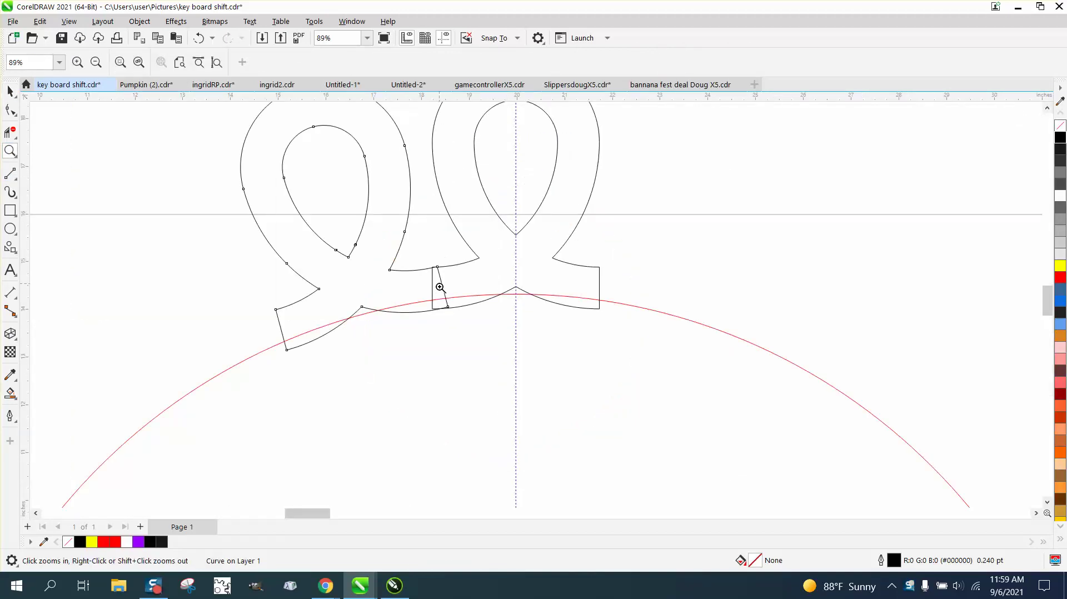
{"action": "scroll", "coordinate": [393, 261], "scroll_direction": "down", "scroll_amount": 3}
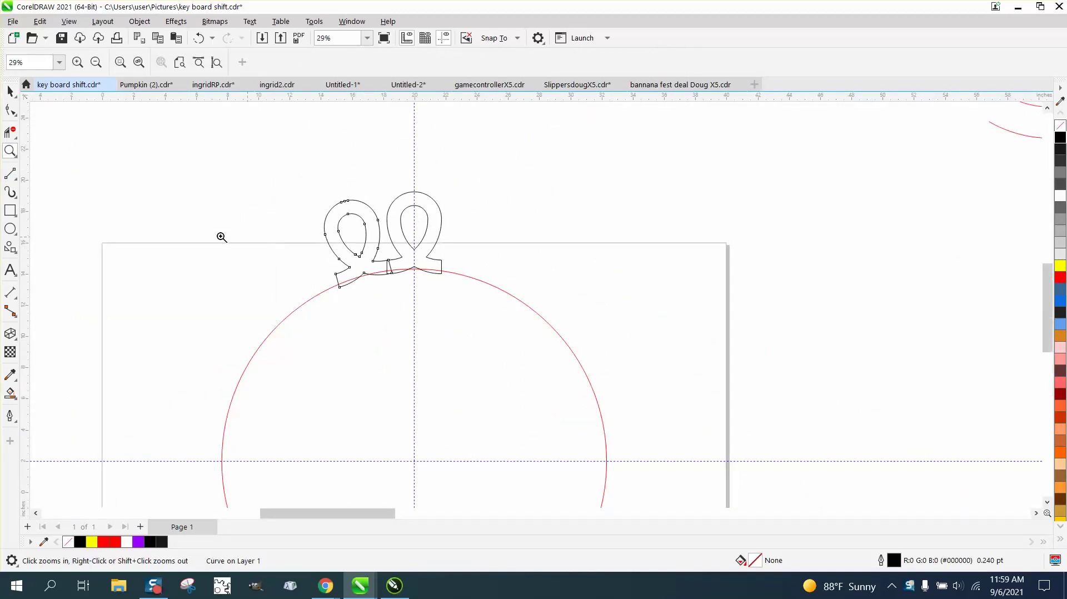
{"action": "left_click", "coordinate": [10, 173]}
{"action": "scroll", "coordinate": [189, 158], "scroll_direction": "down", "scroll_amount": 1}
{"action": "left_click_drag", "start_coordinate": [208, 144], "coordinate": [179, 439]}
{"action": "key", "text": "p"}
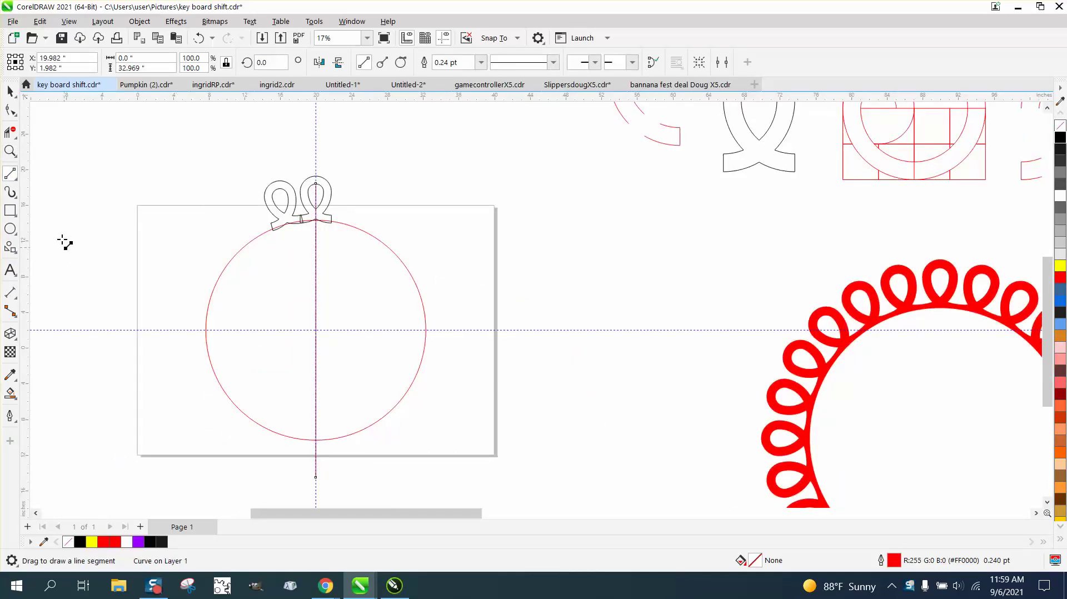
Rotate the vertical line 7.5 degrees about its centre
{"action": "left_click", "coordinate": [10, 92]}
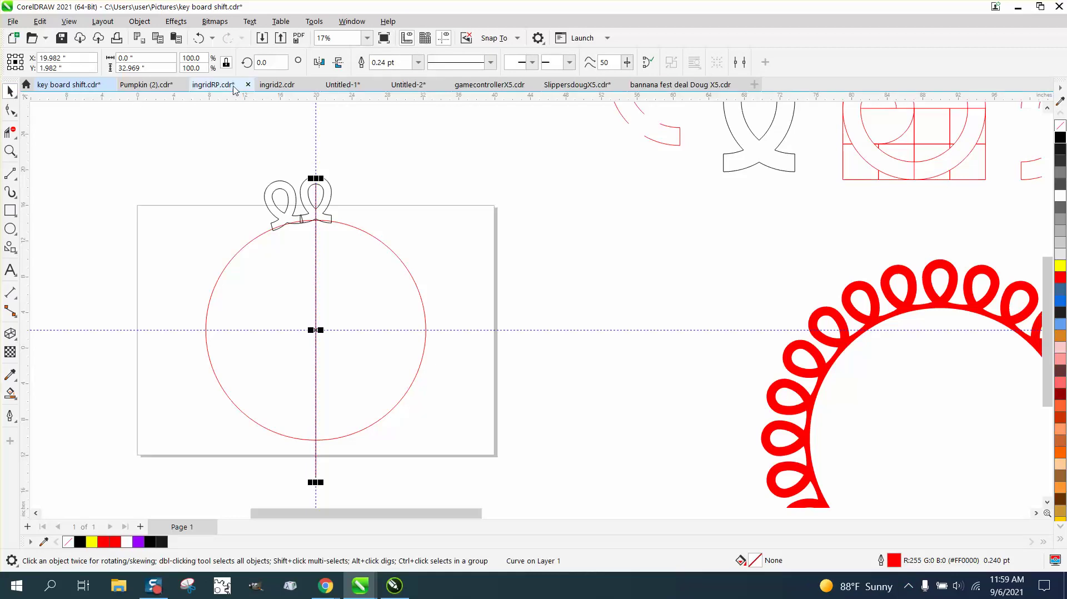
{"action": "left_click", "coordinate": [256, 63]}
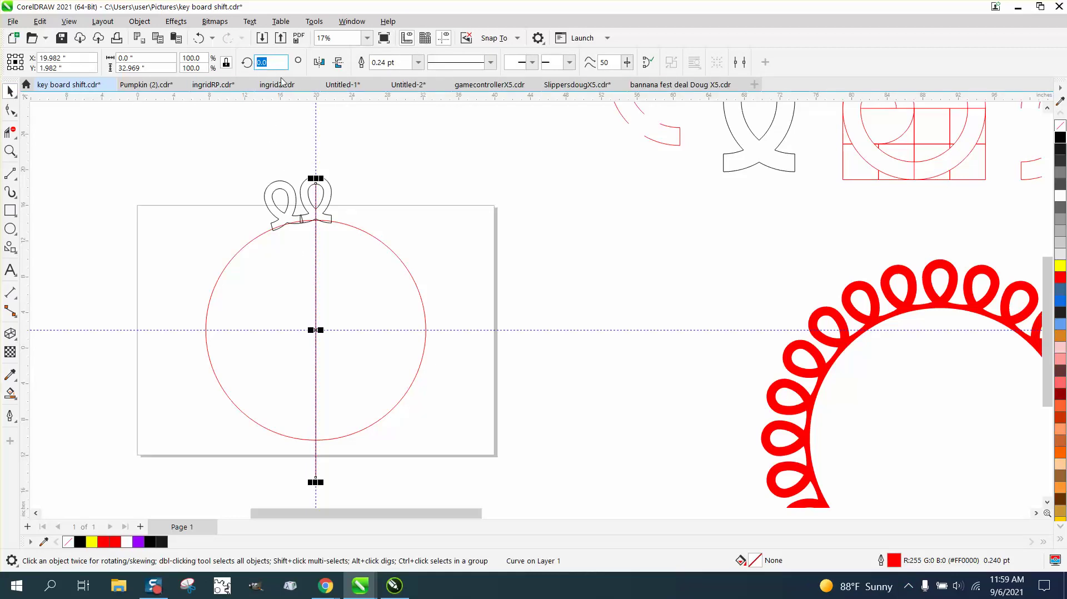
{"action": "type", "text": "7."}
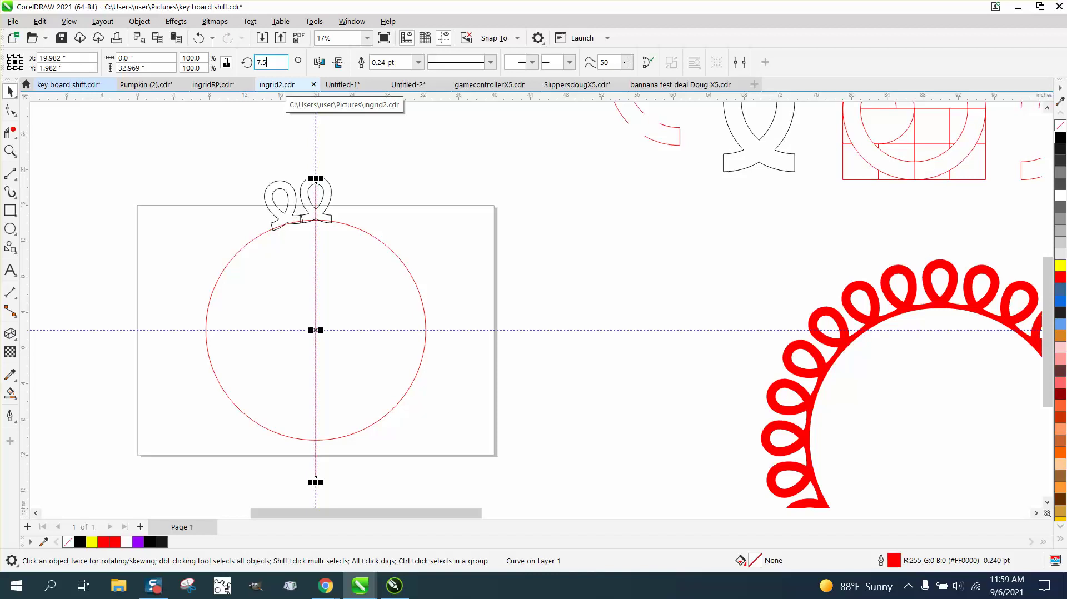
{"action": "type", "text": "5"}
{"action": "key", "text": "Return"}
Delete the segment of the rotated copy's end edge that overlaps the base of the original loop
{"action": "key", "text": "z"}
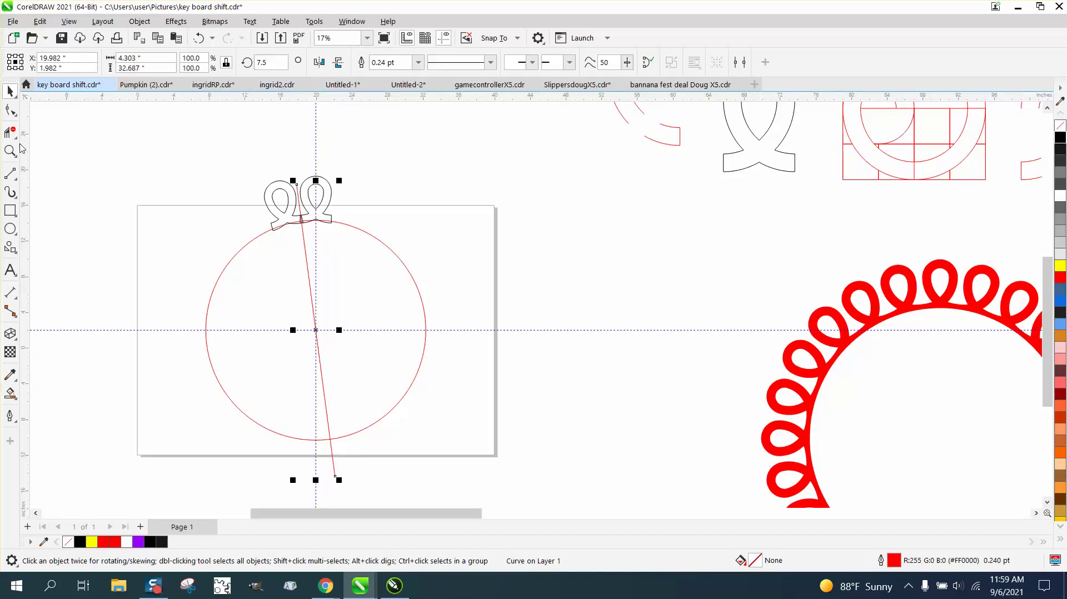
{"action": "left_click_drag", "start_coordinate": [255, 176], "coordinate": [400, 277]}
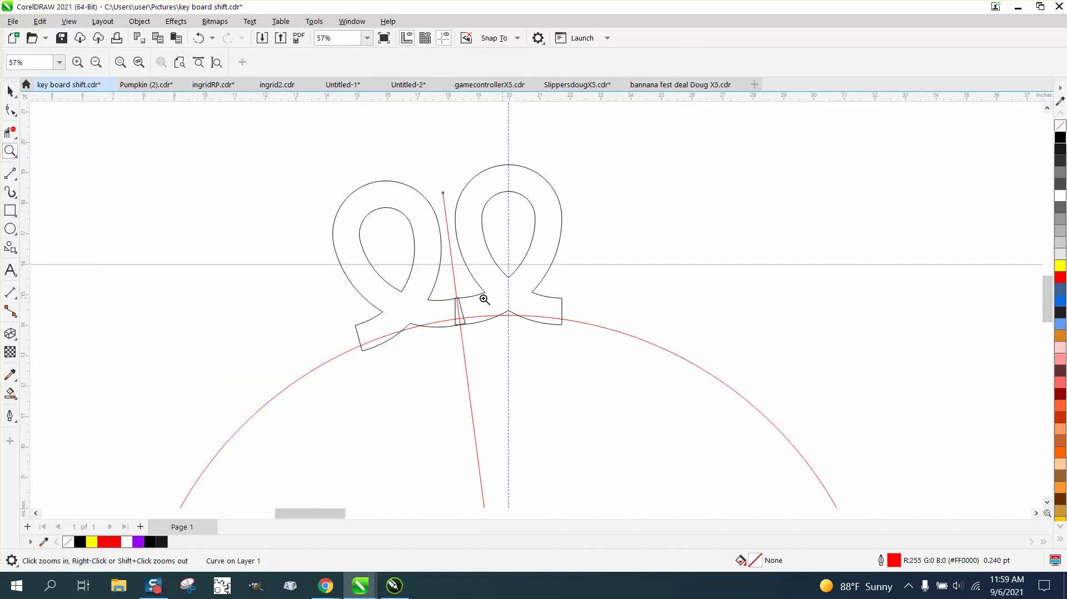
{"action": "left_click", "coordinate": [9, 133]}
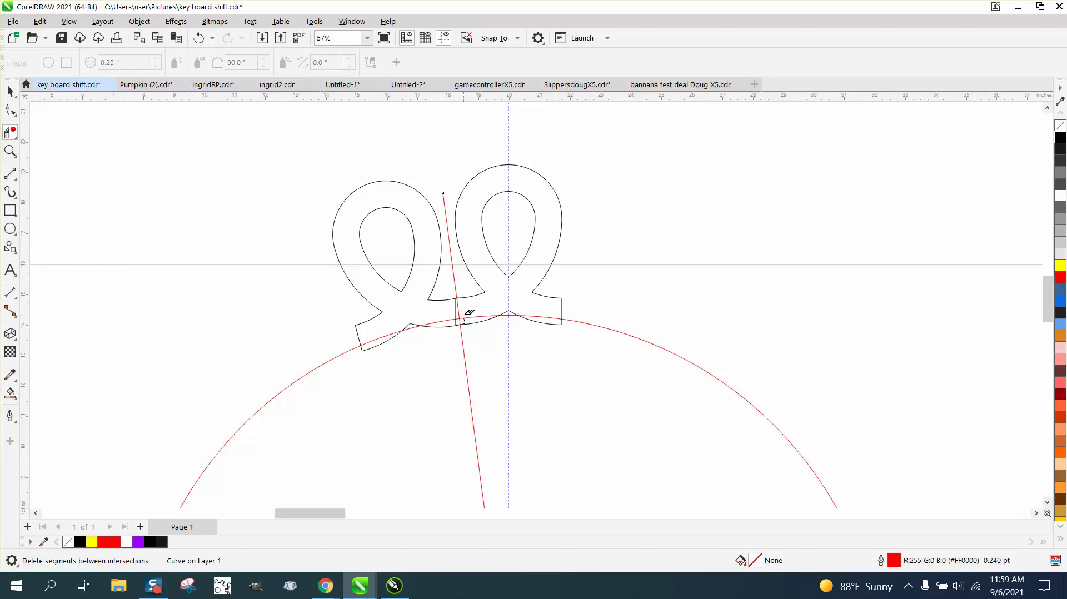
Smart-fill the original loop's area bounded by the angled line and the circle in black, and nudge the filled shape 4 inches right
{"action": "left_click", "coordinate": [9, 91]}
{"action": "left_click", "coordinate": [10, 393]}
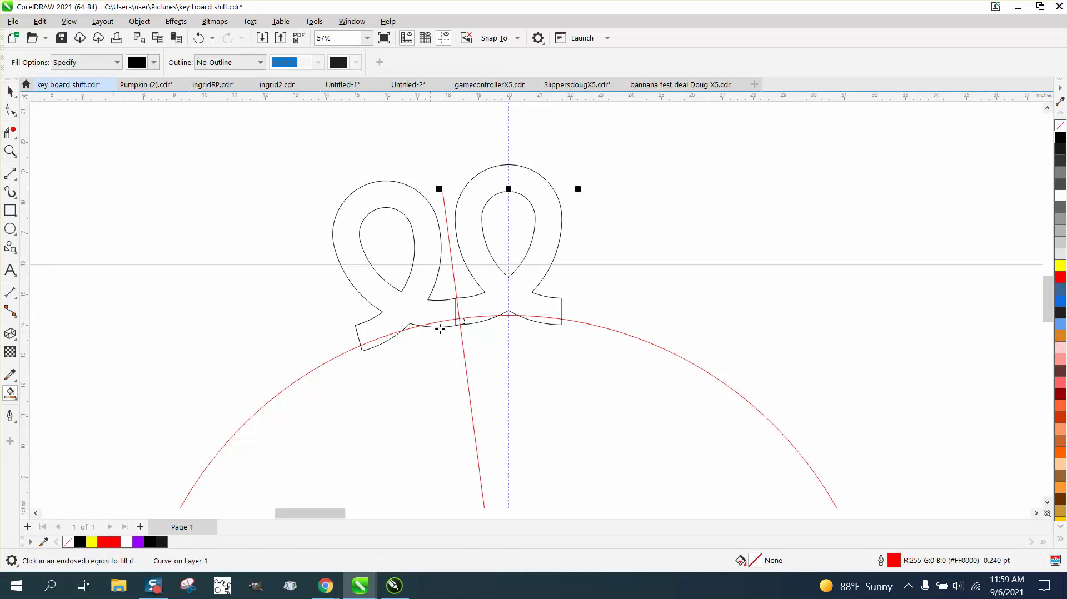
{"action": "left_click", "coordinate": [491, 309]}
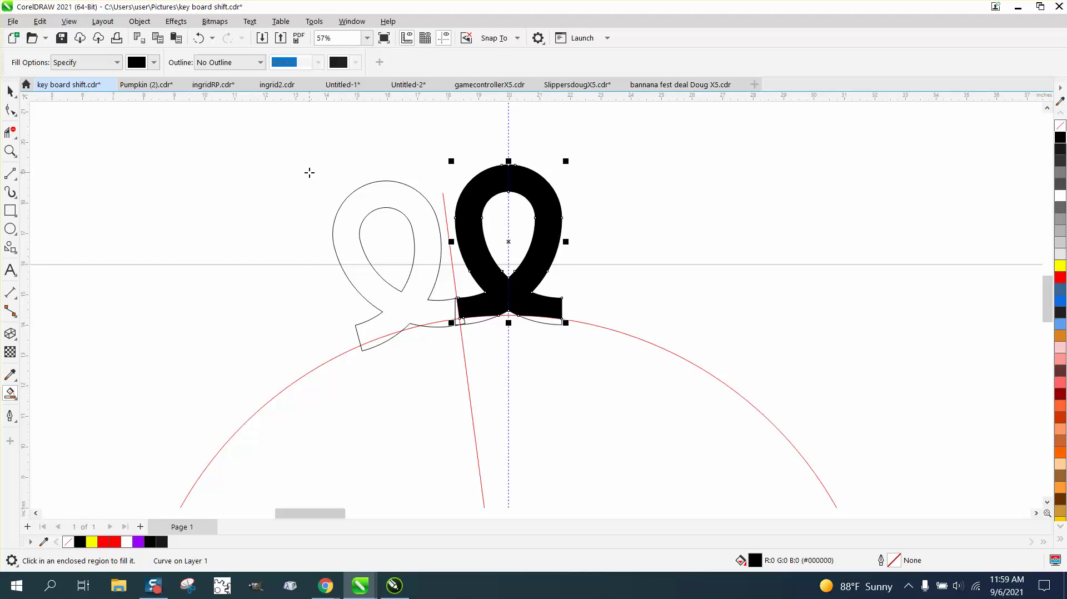
{"action": "key", "text": "shift+Right"}
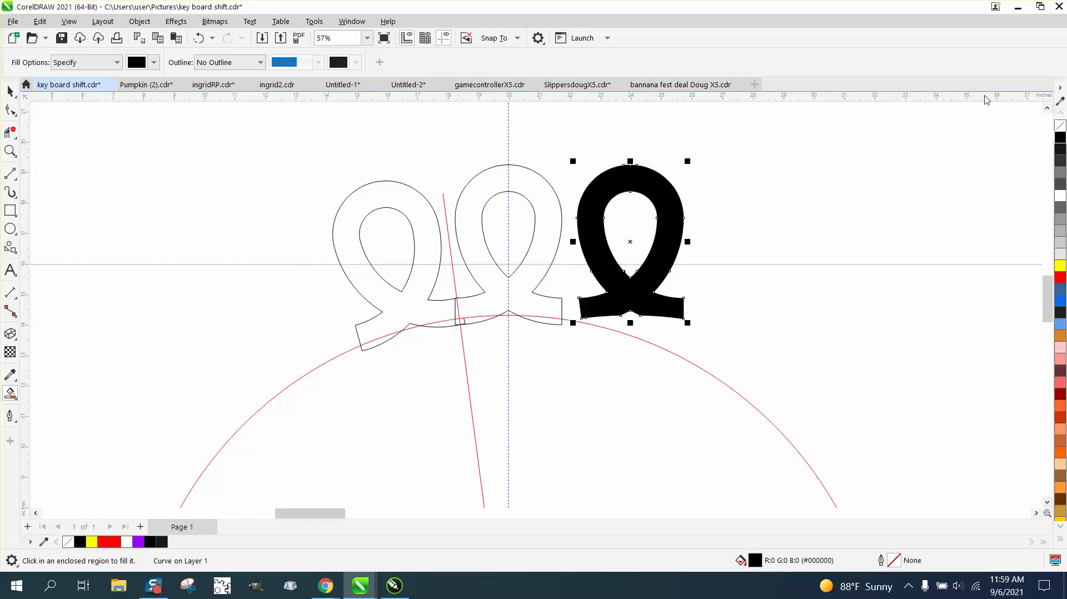
Remove the fill from the trimmed loop and give it a black outline, undoing the extra smart fill
{"action": "left_click", "coordinate": [1061, 125]}
{"action": "right_click", "coordinate": [1060, 137]}
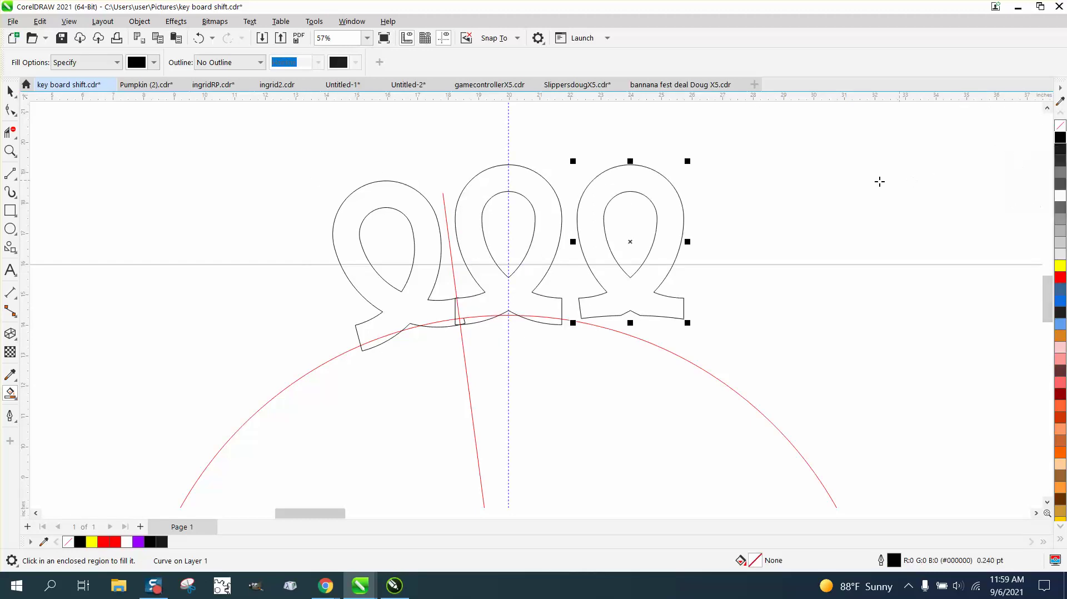
{"action": "left_click", "coordinate": [677, 270]}
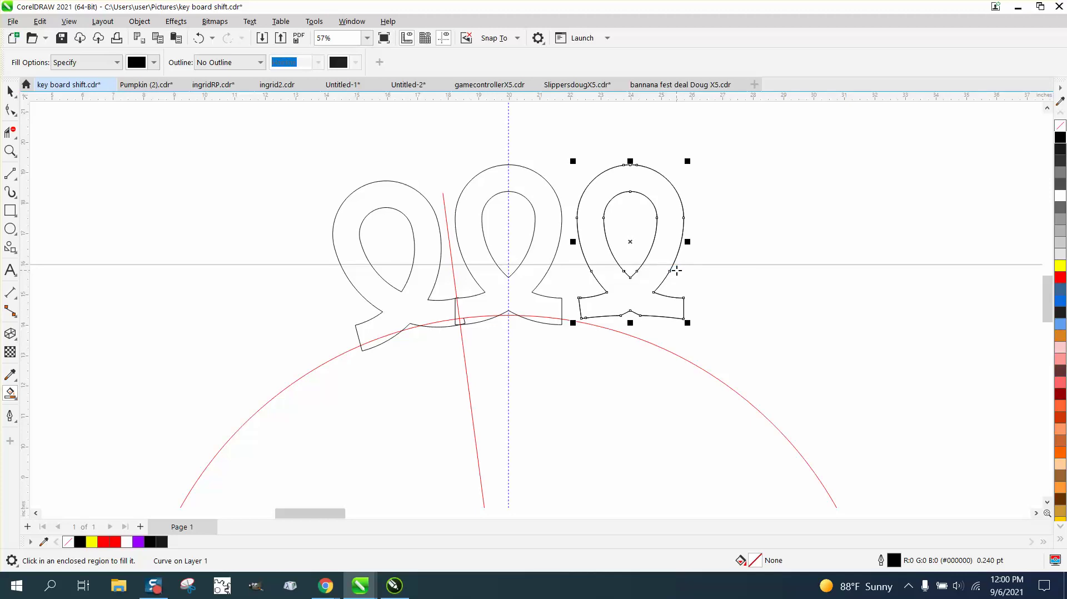
{"action": "left_click", "coordinate": [198, 38]}
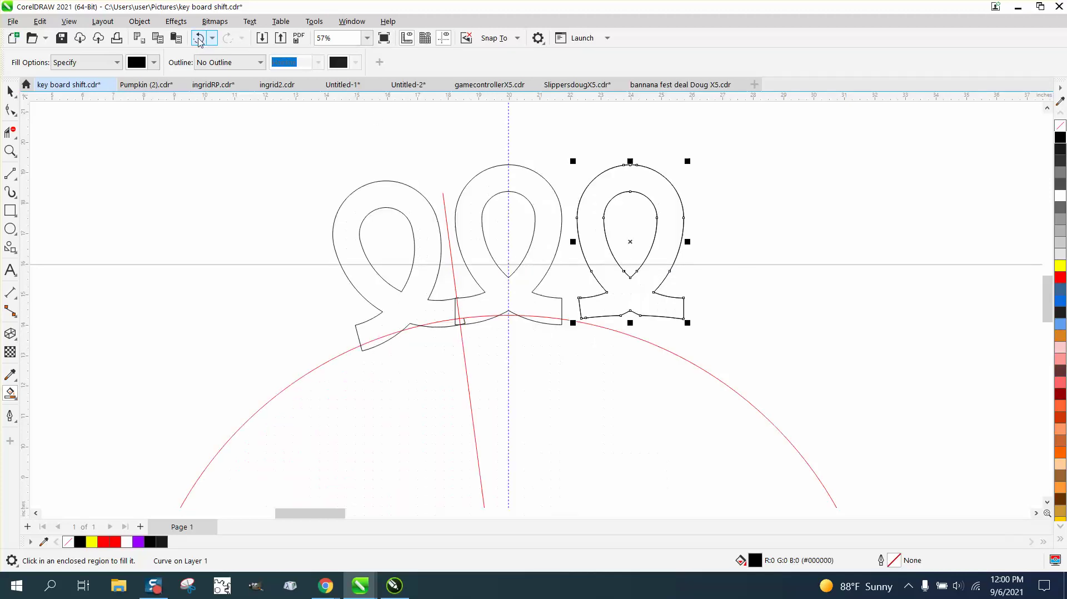
Try to mirror the trimmed loop horizontally
{"action": "left_click", "coordinate": [15, 92]}
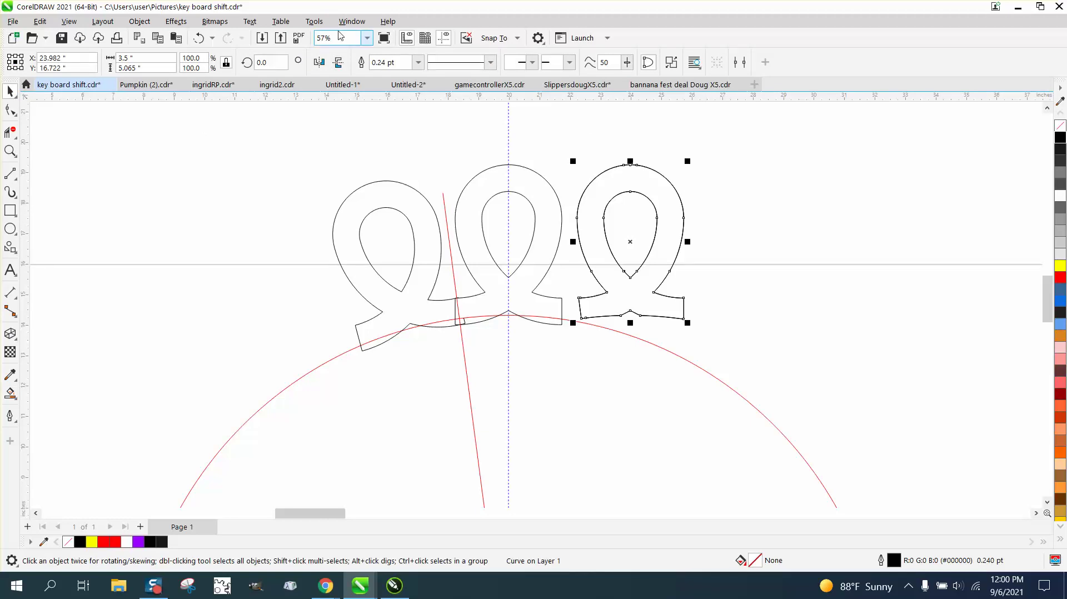
{"action": "left_click", "coordinate": [320, 63]}
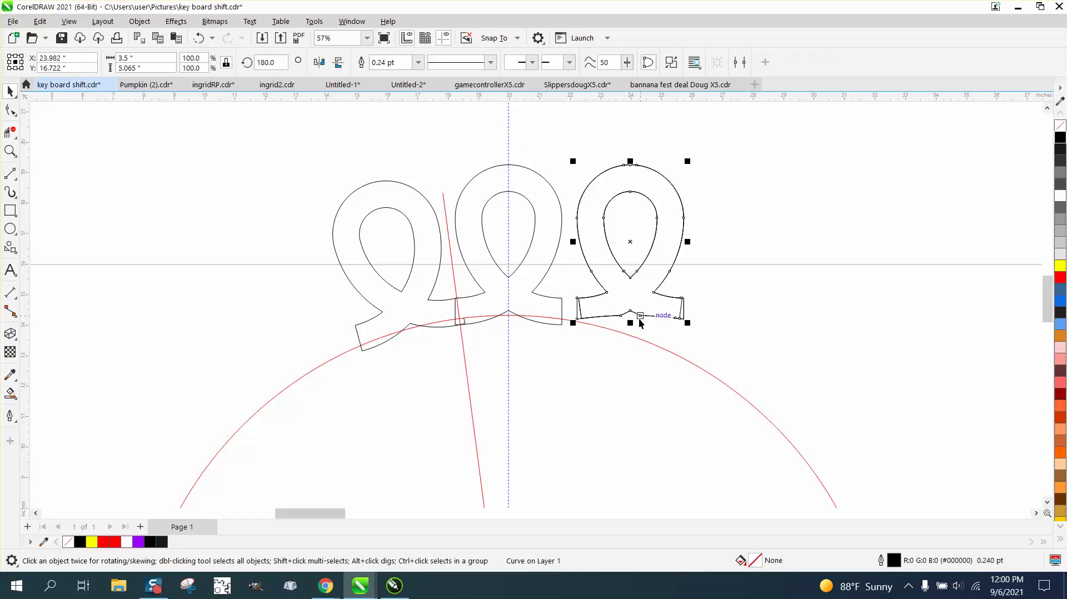
{"action": "left_click", "coordinate": [199, 38]}
Delete the original untrimmed loop and its rotated copy, closing the accidentally opened calculator
{"action": "left_click", "coordinate": [548, 264]}
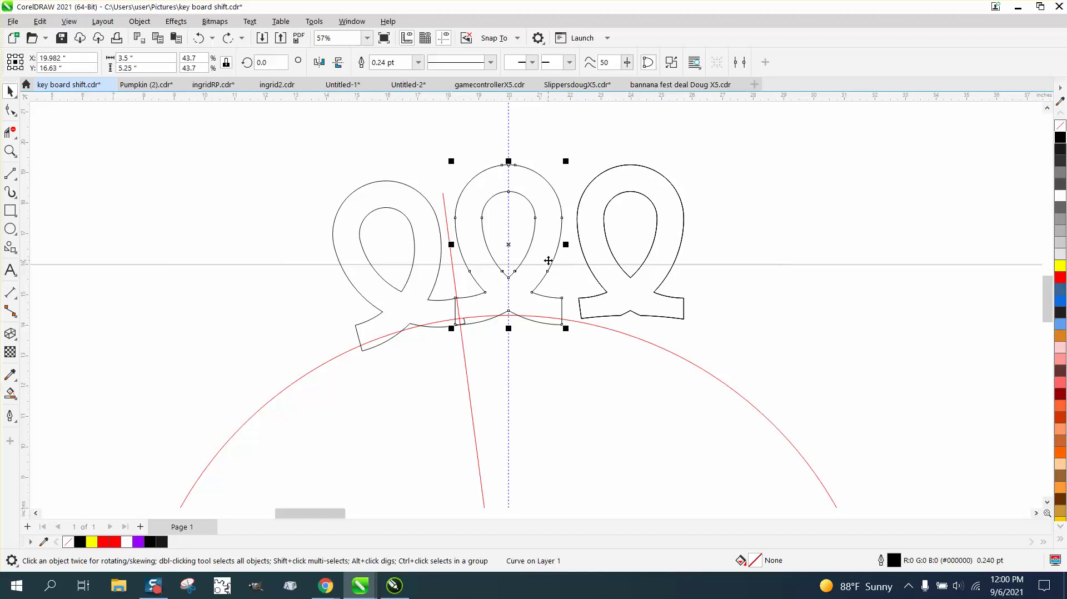
{"action": "key", "text": "Delete"}
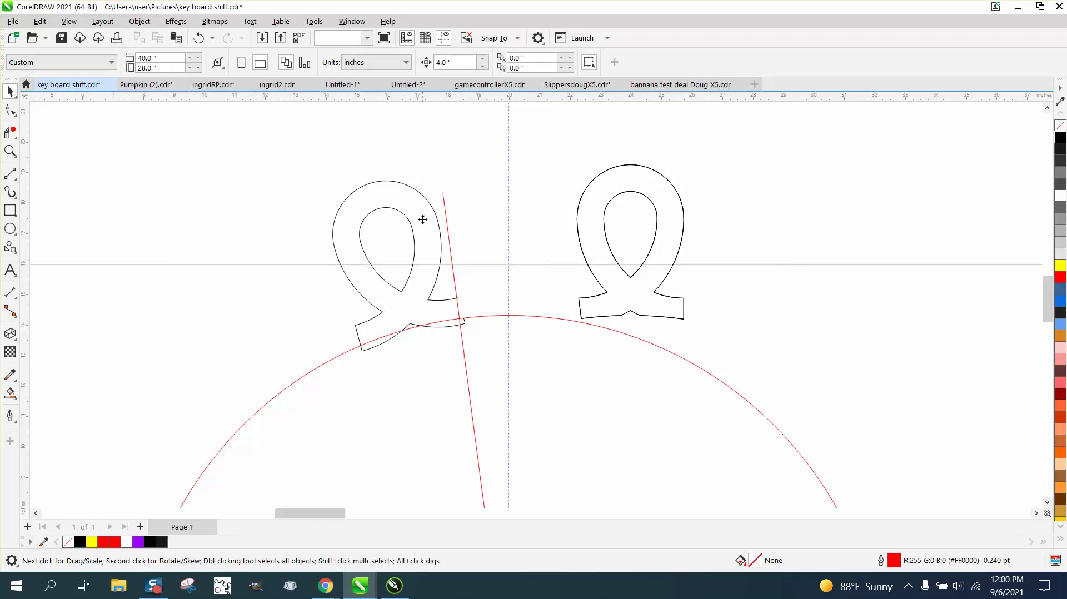
{"action": "left_click", "coordinate": [423, 219]}
{"action": "key", "text": "XF86Calculator"}
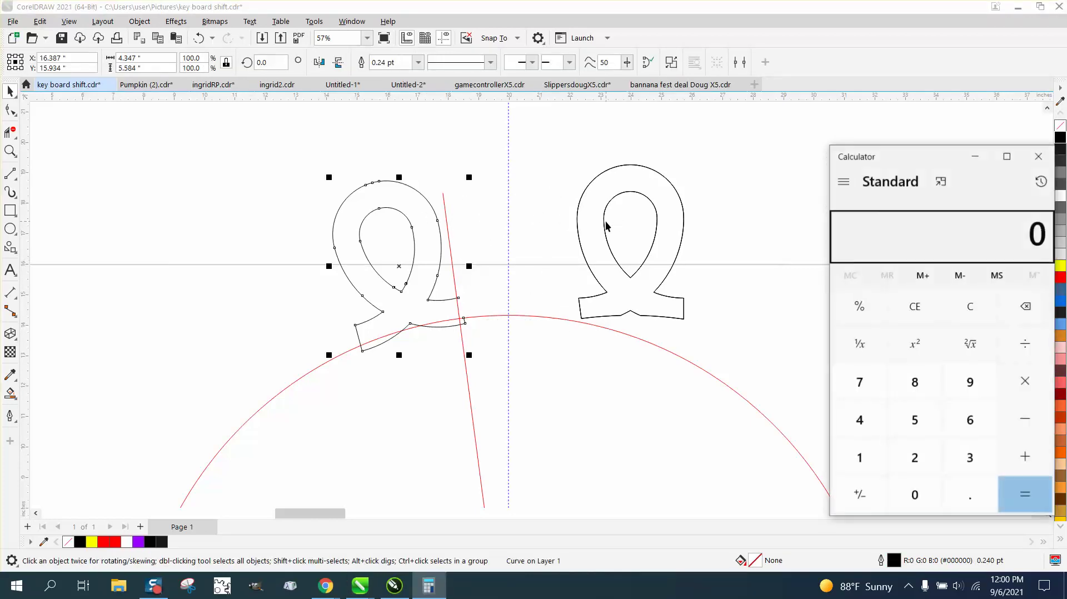
{"action": "left_click", "coordinate": [1038, 156]}
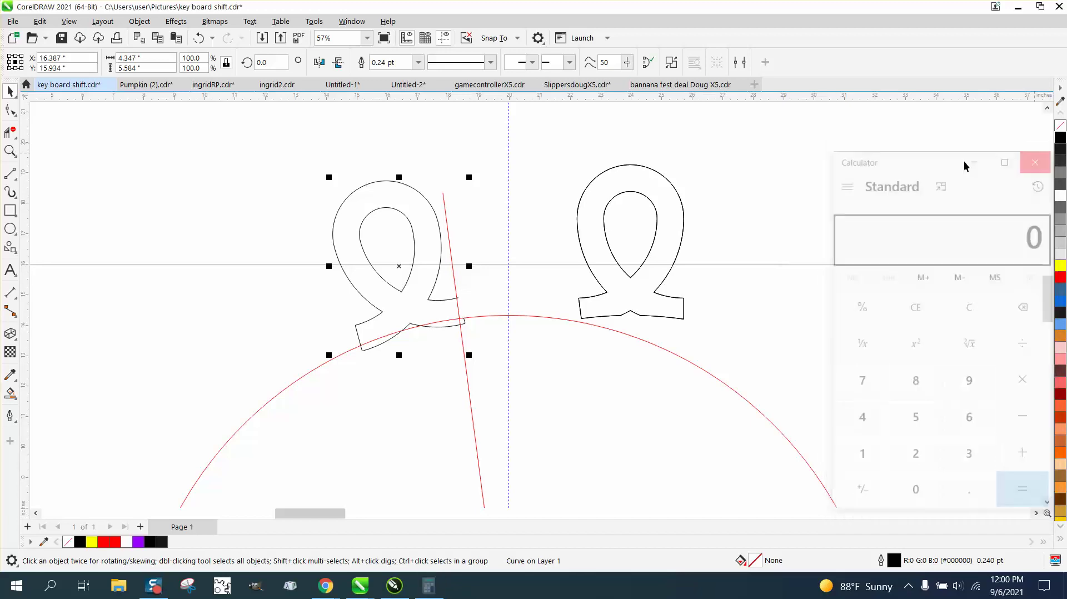
{"action": "key", "text": "Delete"}
Place the trimmed loop 4 inches left on top of the circle and delete the two spare loops beside it
{"action": "left_click", "coordinate": [636, 175]}
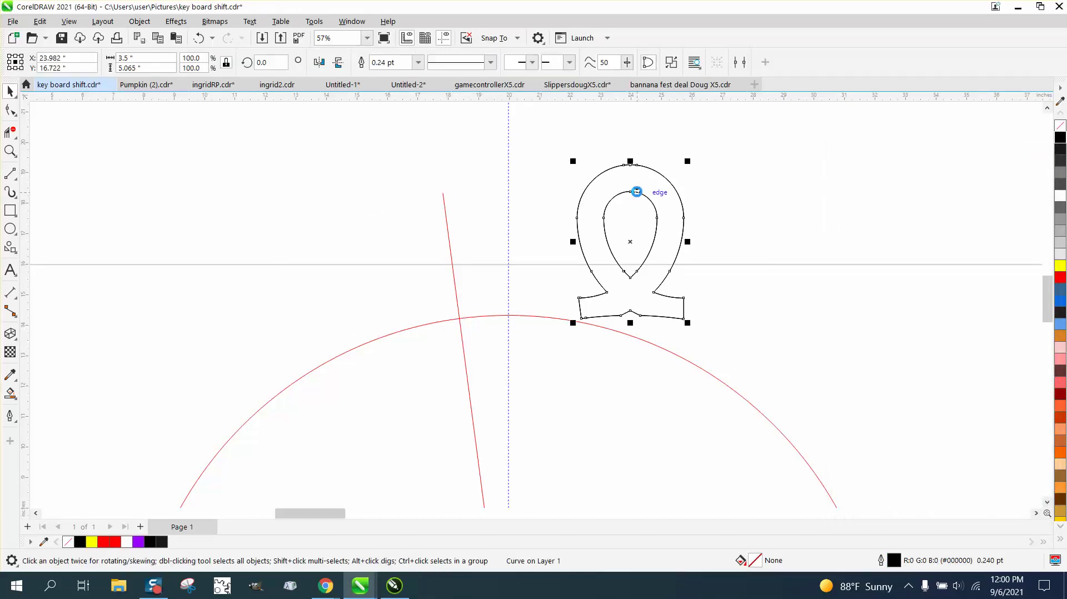
{"action": "key", "text": "ctrl+z"}
{"action": "left_click", "coordinate": [668, 217]}
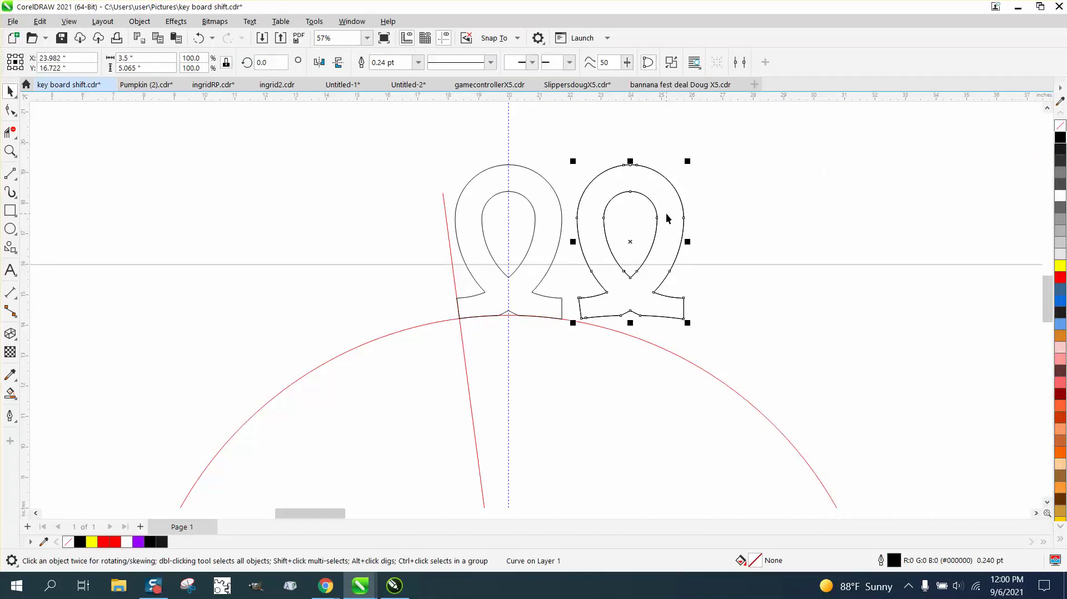
{"action": "key", "text": "ctrl+d"}
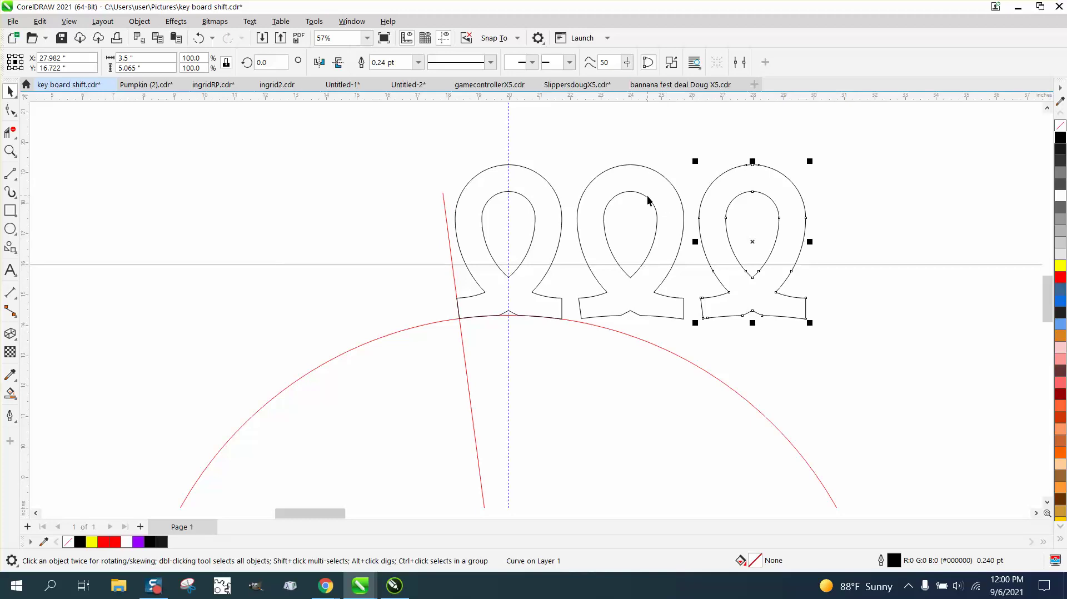
{"action": "left_click", "coordinate": [647, 200]}
{"action": "key", "text": "Delete"}
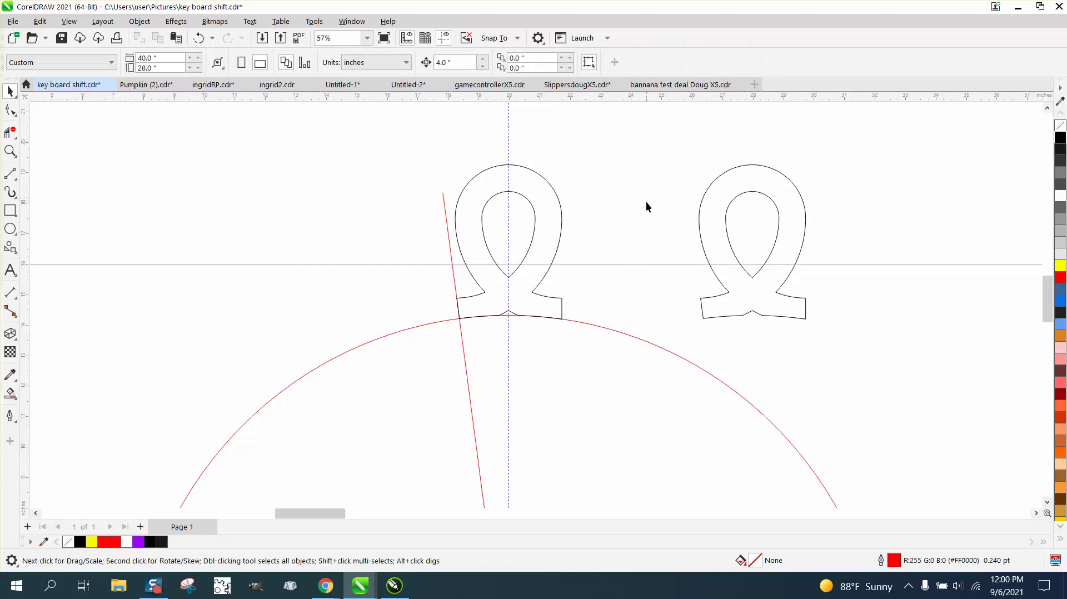
{"action": "left_click", "coordinate": [726, 243]}
{"action": "key", "text": "Delete"}
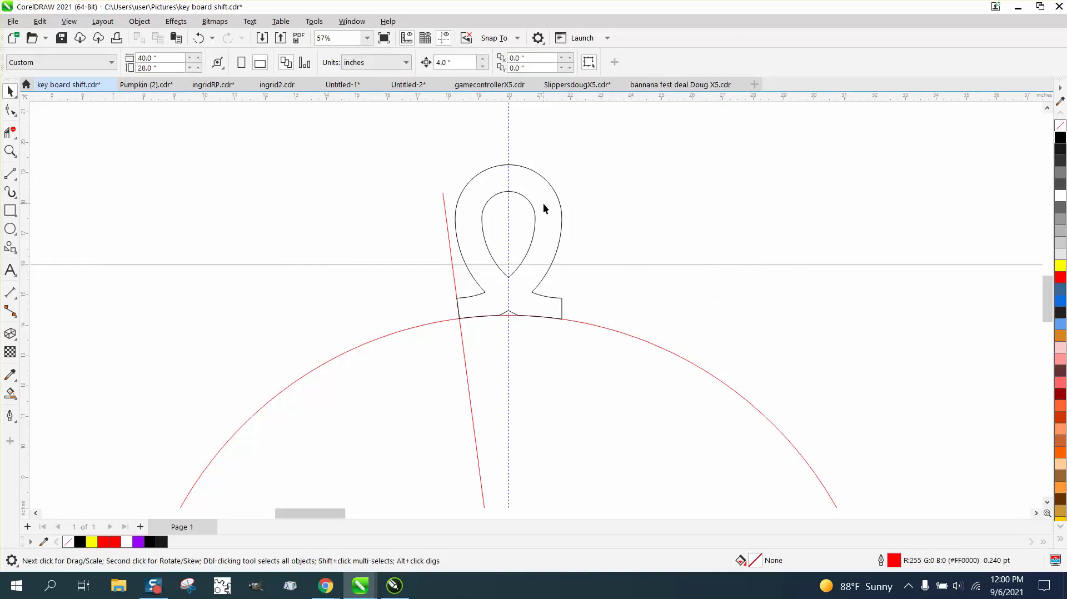
Move the trimmed loop's rotation centre to the guideline intersection at the circle's centre and set its rotation angle to 0
{"action": "left_click", "coordinate": [537, 207]}
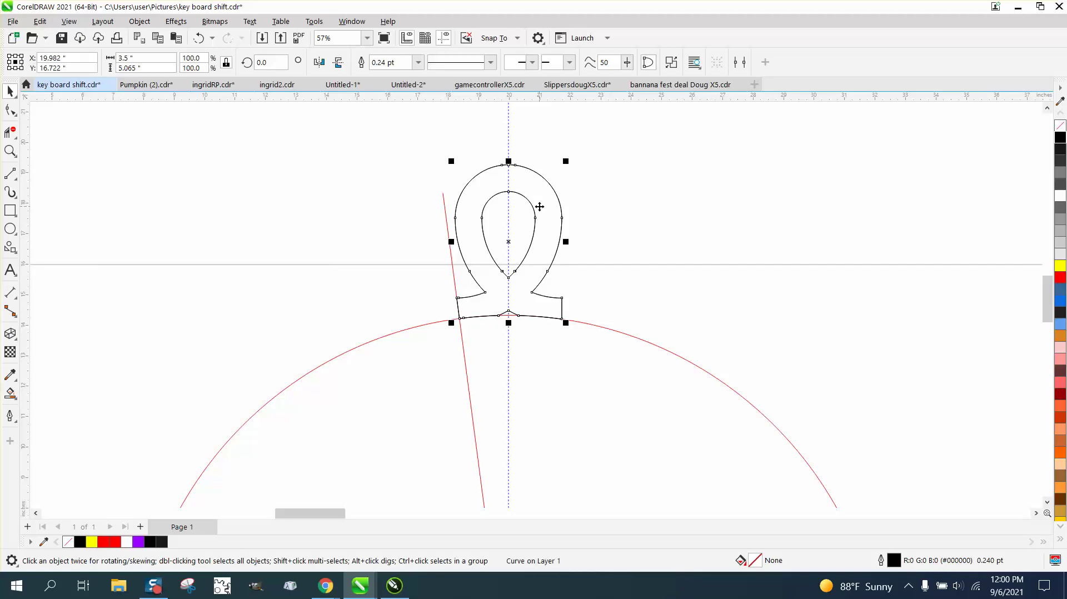
{"action": "scroll", "coordinate": [524, 236], "scroll_direction": "down", "scroll_amount": 1}
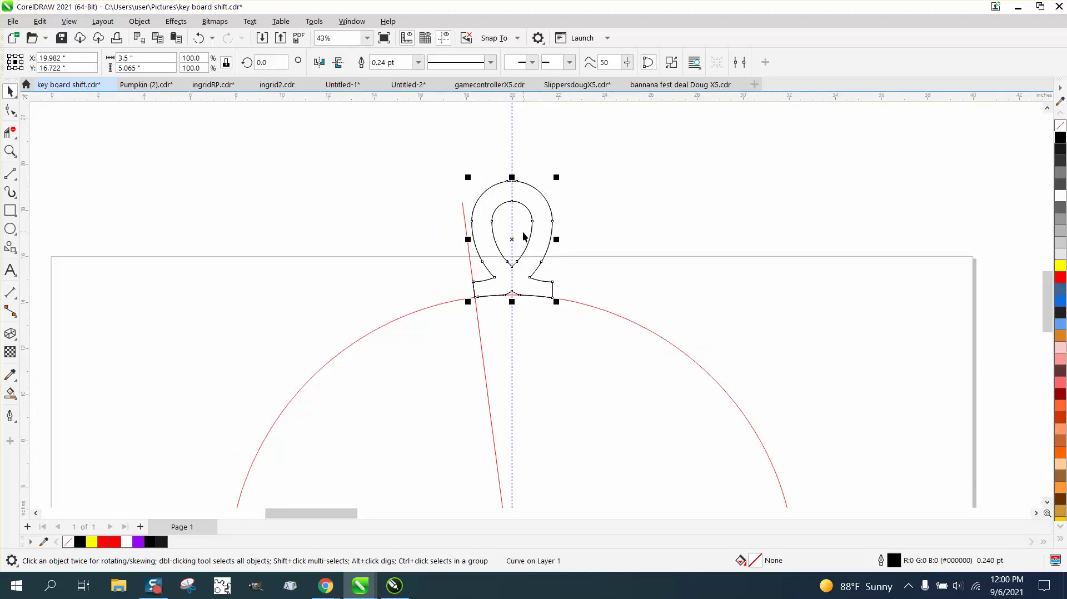
{"action": "scroll", "coordinate": [520, 240], "scroll_direction": "down", "scroll_amount": 1}
{"action": "left_click", "coordinate": [512, 240]}
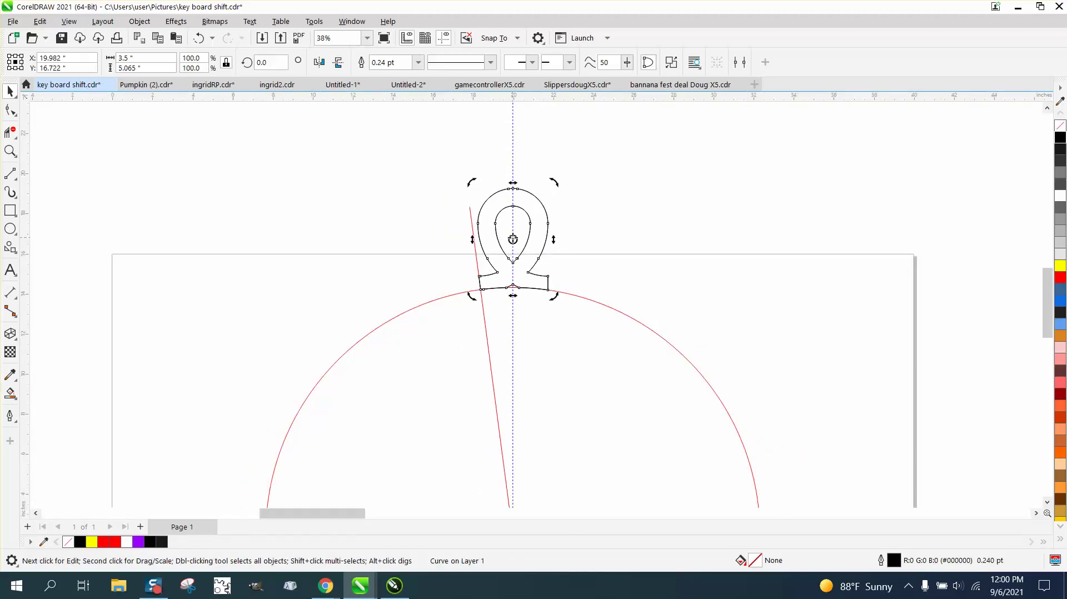
{"action": "mouse_move", "coordinate": [514, 323]}
{"action": "left_mouse_down"}
{"action": "mouse_move", "coordinate": [512, 500]}
{"action": "mouse_move", "coordinate": [514, 429]}
{"action": "left_mouse_up"}
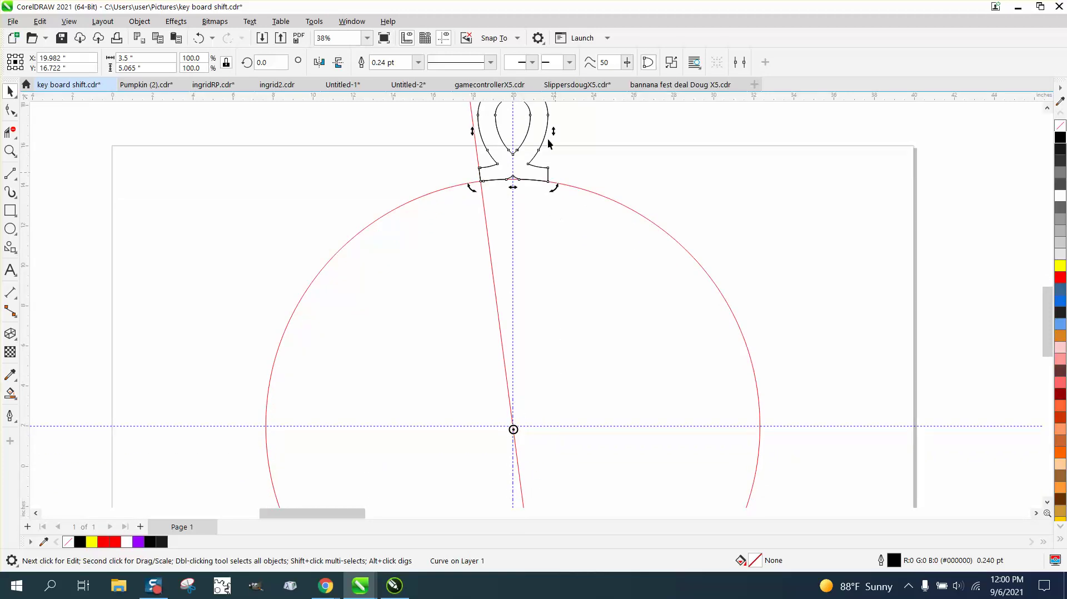
{"action": "left_click_drag", "start_coordinate": [531, 115], "coordinate": [531, 115]}
{"action": "left_click", "coordinate": [270, 63]}
{"action": "type", "text": "0"}
{"action": "key", "text": "Return"}
{"action": "left_click", "coordinate": [490, 160]}
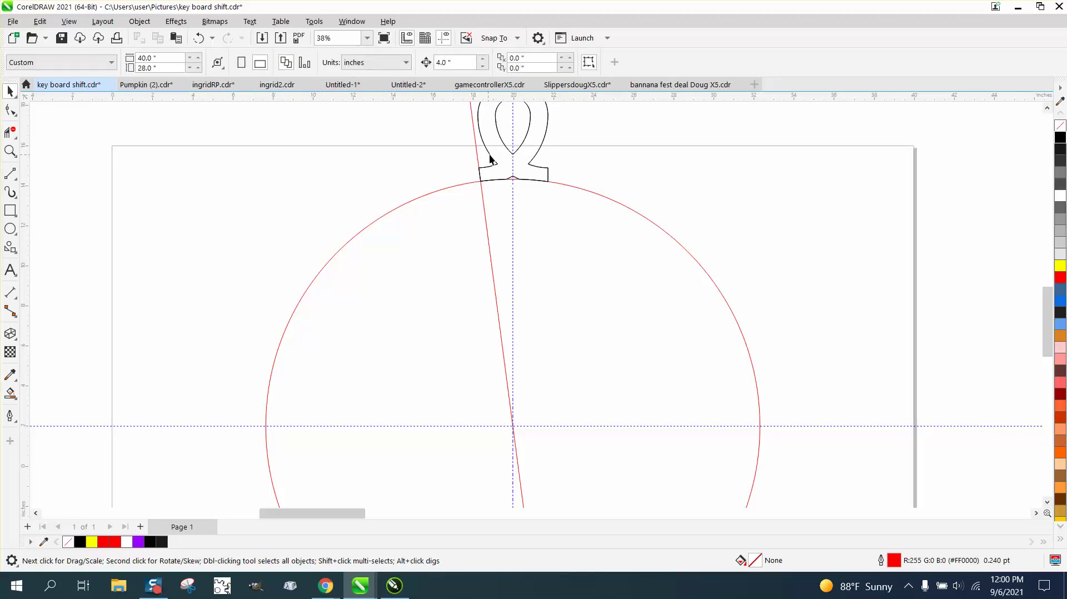
Add a copy of the trimmed loop rotated to 345 degrees about the circle's centre
{"action": "left_click", "coordinate": [512, 156]}
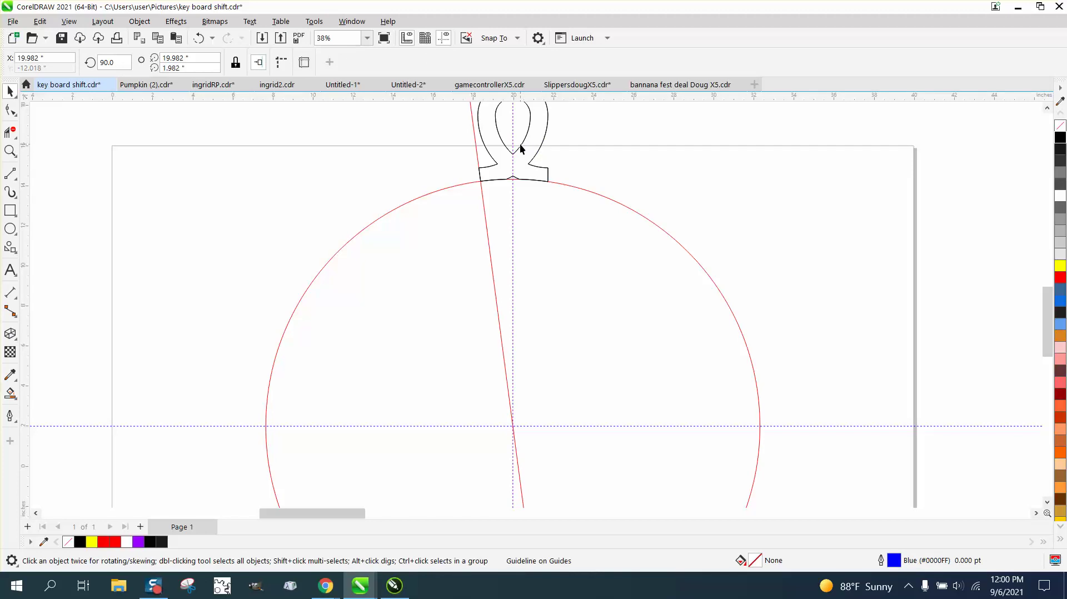
{"action": "left_click", "coordinate": [514, 130]}
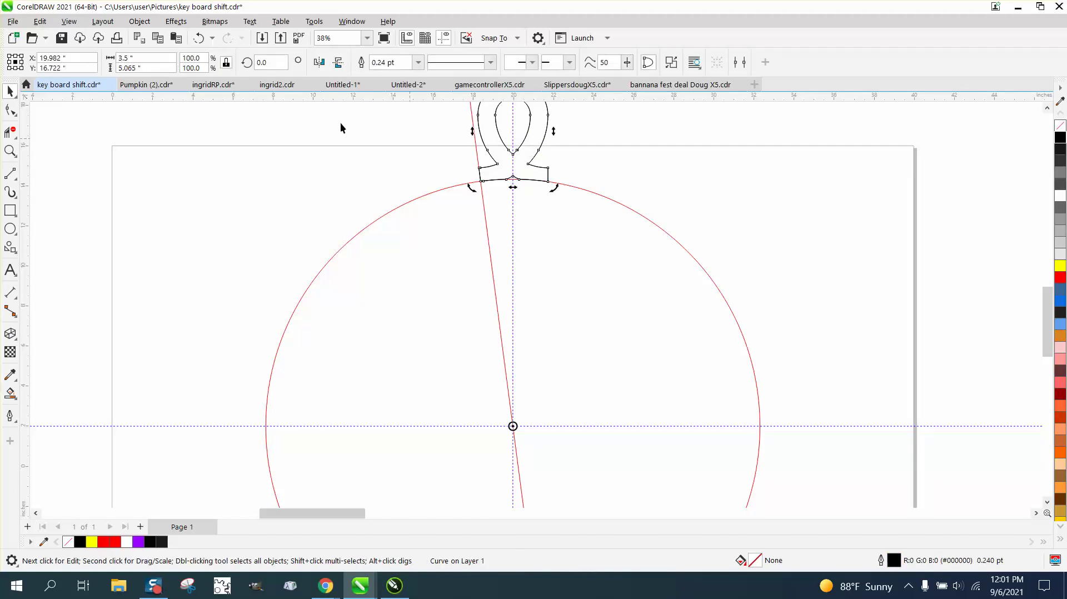
{"action": "left_click", "coordinate": [259, 62]}
{"action": "double_click", "coordinate": [259, 63]}
{"action": "key", "text": "BackSpace"}
{"action": "key", "text": "Return"}
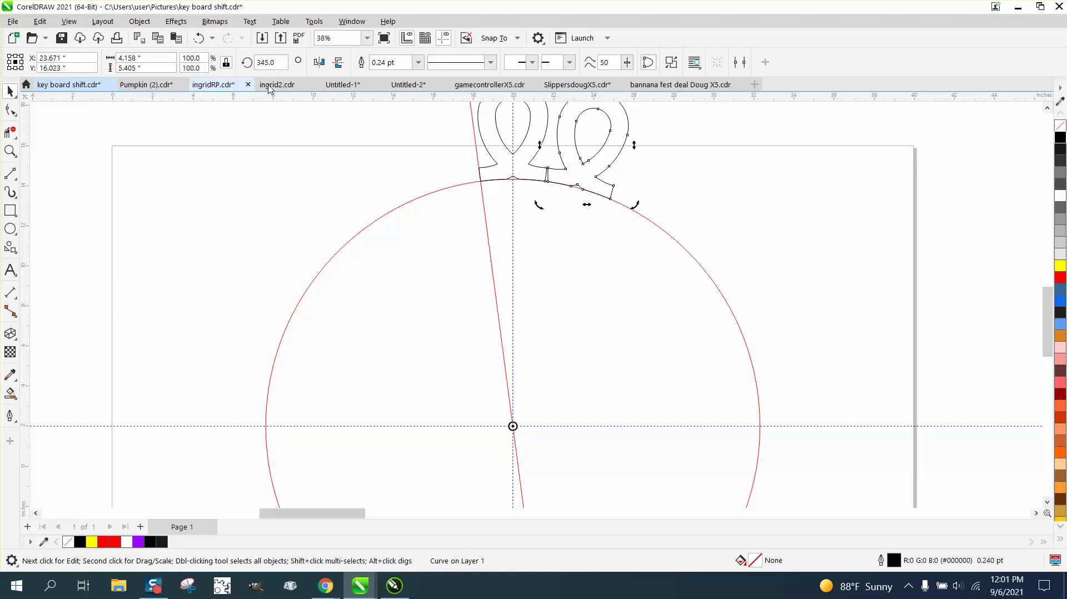
Mirror the 7.5-degree line horizontally and Smart Fill the upright loop's area up to that line with black
{"action": "left_click", "coordinate": [476, 151]}
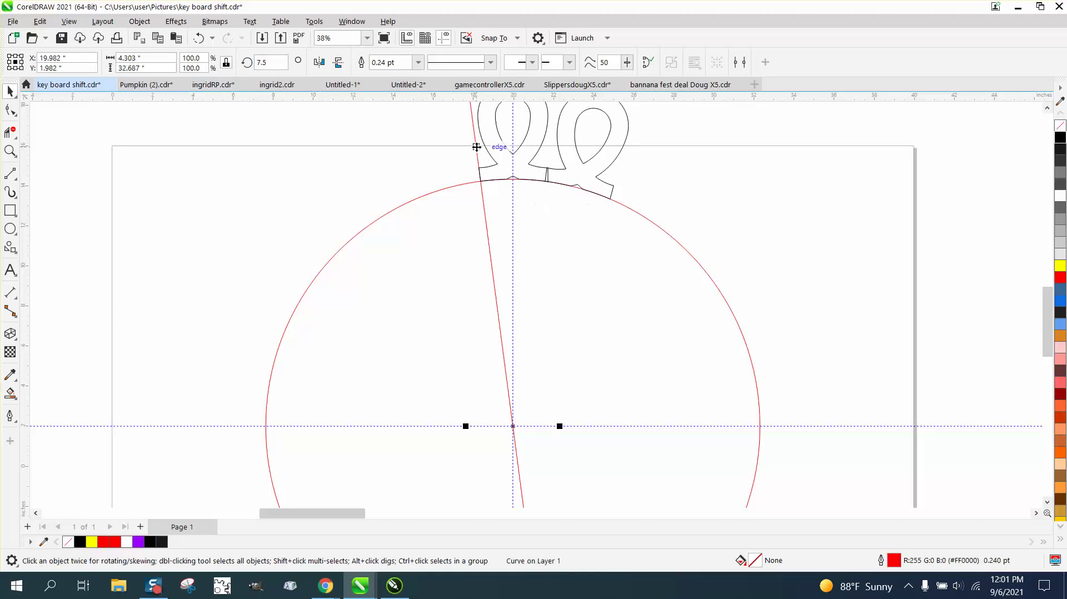
{"action": "left_click", "coordinate": [322, 65]}
{"action": "left_click", "coordinate": [10, 150]}
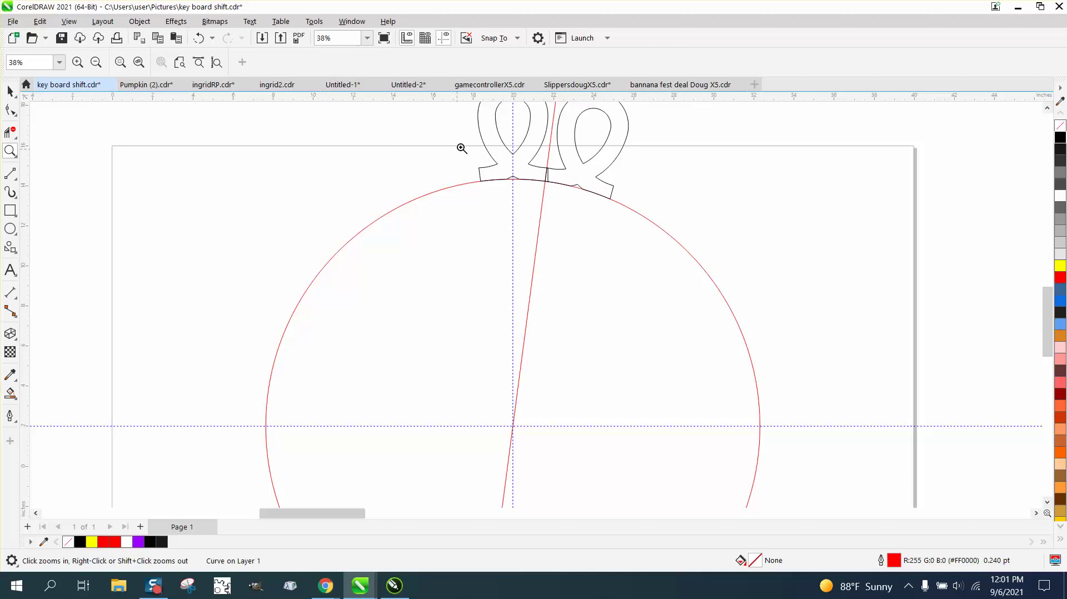
{"action": "left_click_drag", "start_coordinate": [461, 148], "coordinate": [656, 220]}
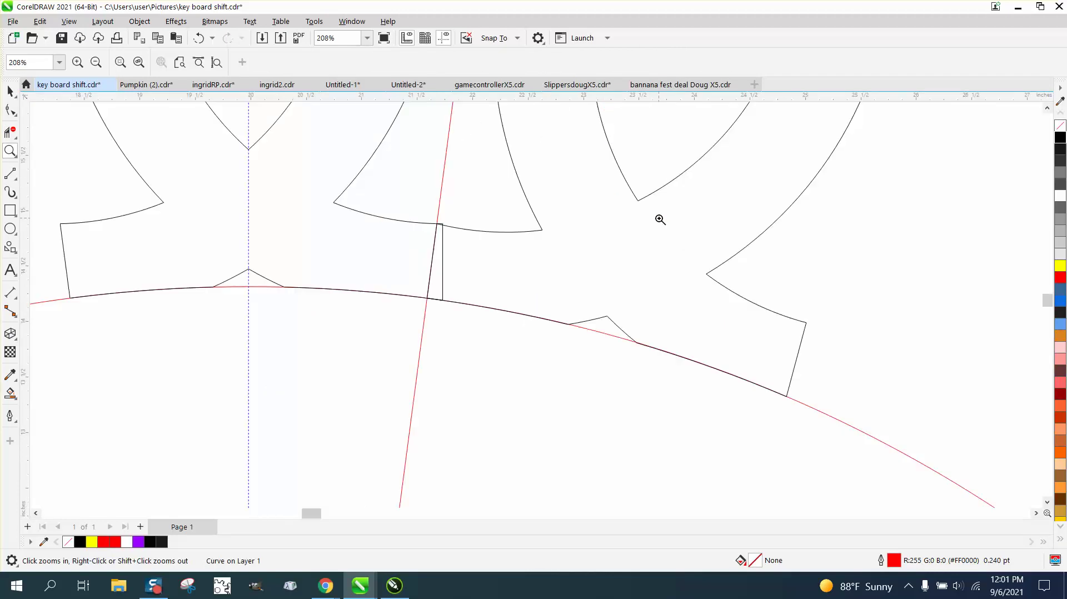
{"action": "left_click", "coordinate": [12, 132]}
{"action": "left_click", "coordinate": [49, 135]}
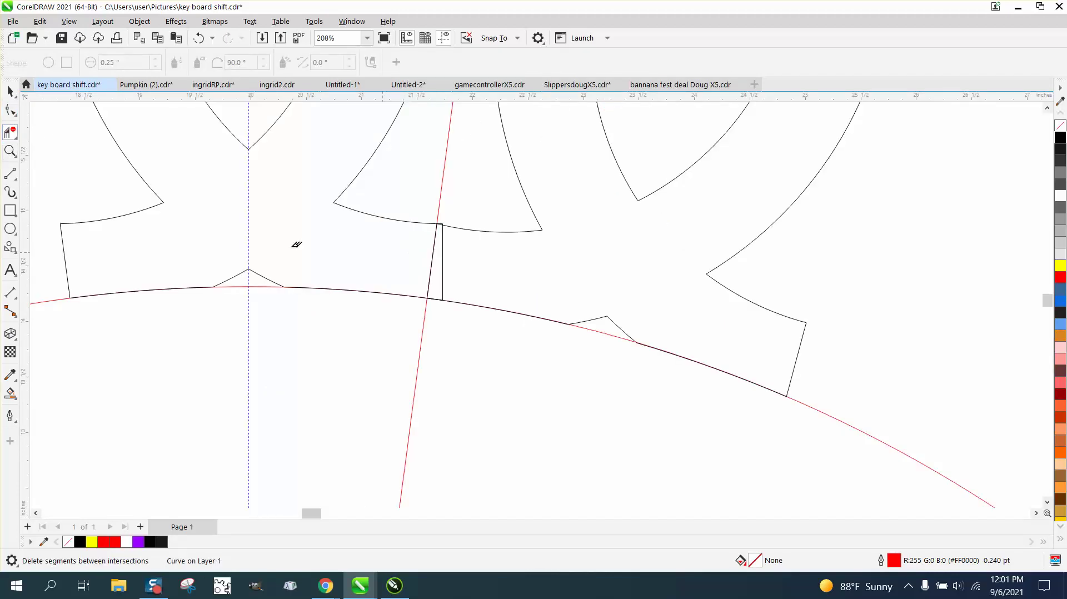
{"action": "left_click", "coordinate": [10, 392]}
{"action": "left_click", "coordinate": [352, 243]}
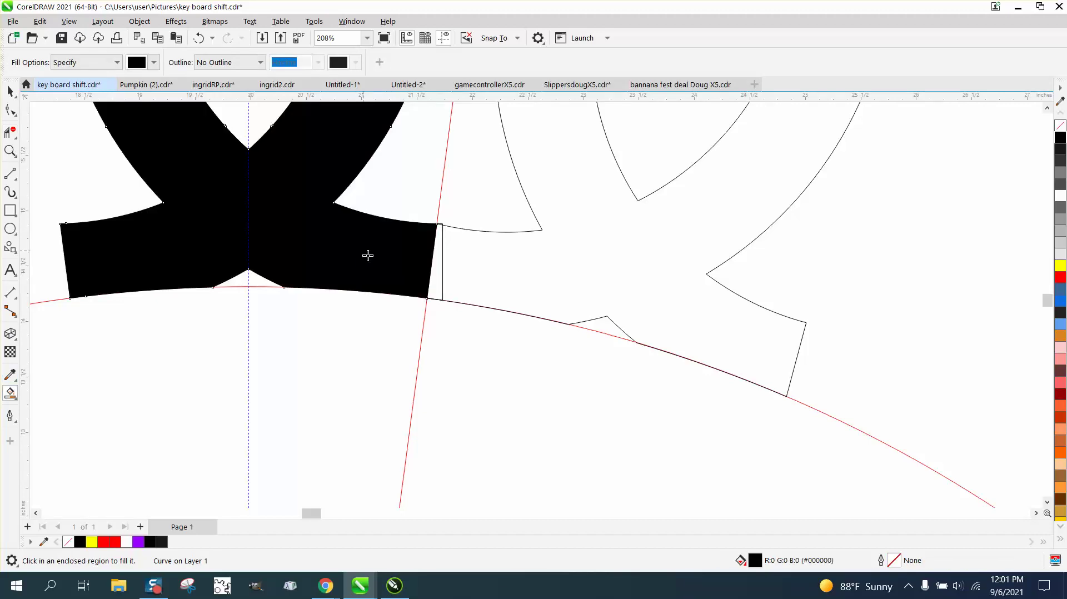
Move the black-filled loop 4 inches left, clear of the originals, and delete the old upright loop, its rotated copy and the 7.5-degree line
{"action": "scroll", "coordinate": [445, 319], "scroll_direction": "down", "scroll_amount": 3}
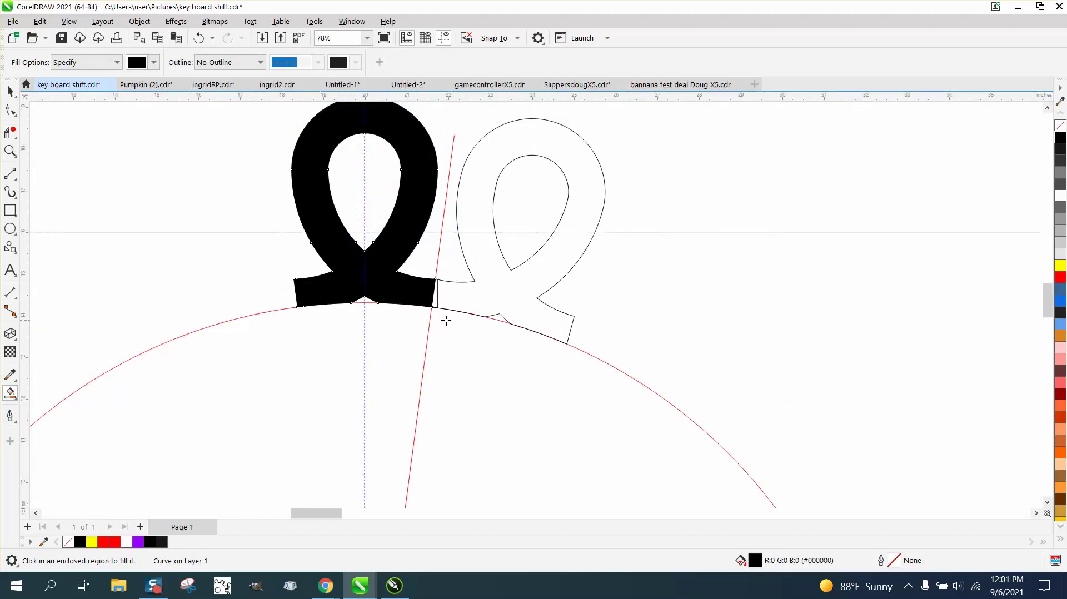
{"action": "key", "text": "Left"}
{"action": "left_click", "coordinate": [10, 92]}
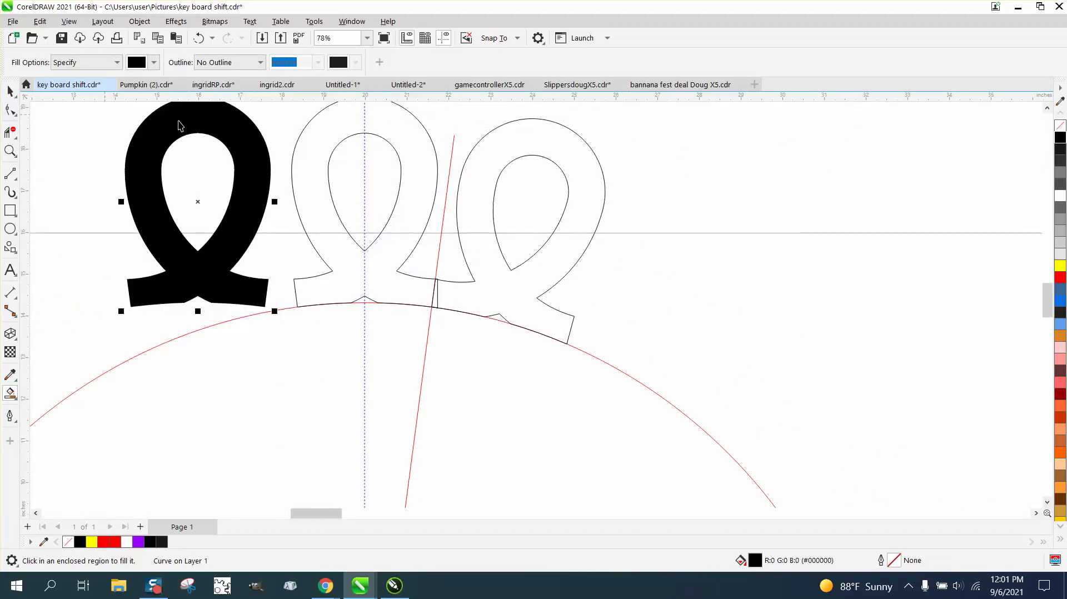
{"action": "left_click", "coordinate": [311, 135]}
{"action": "key", "text": "Delete"}
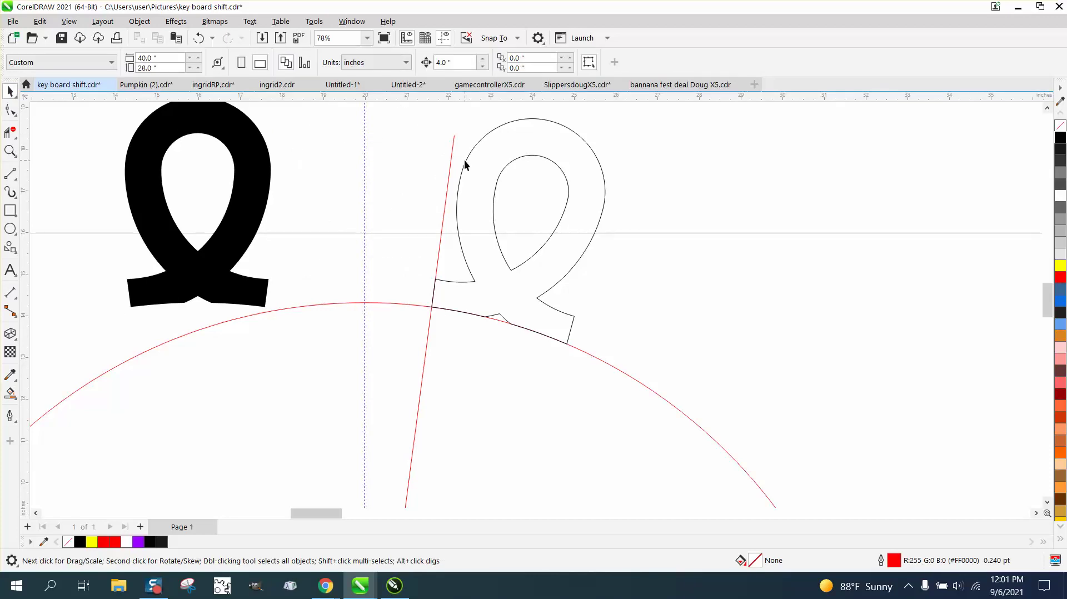
{"action": "left_click", "coordinate": [476, 166]}
{"action": "key", "text": "Delete"}
{"action": "left_click", "coordinate": [449, 176]}
{"action": "key", "text": "Delete"}
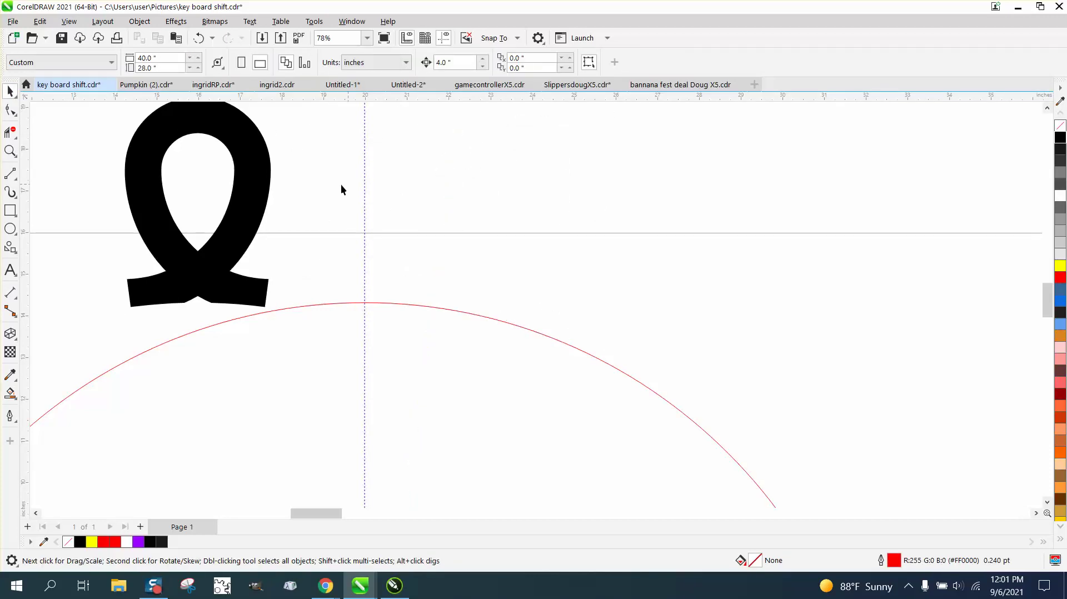
Move the black loop 4 inches right onto the top of the circle and replace its fill with a black outline
{"action": "left_click", "coordinate": [257, 183]}
{"action": "key", "text": "c"}
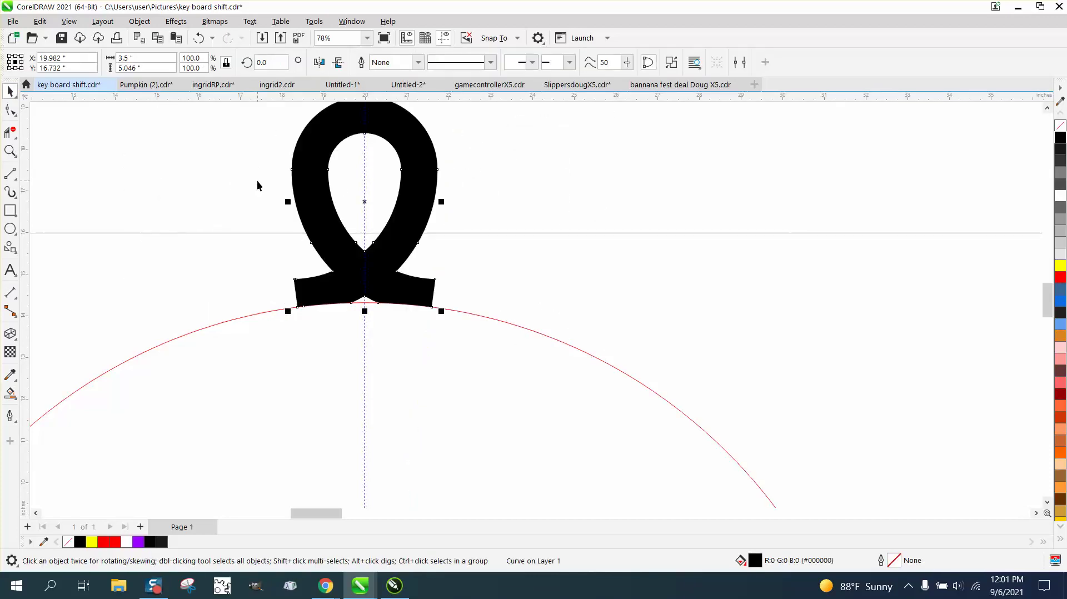
{"action": "left_click", "coordinate": [1060, 126]}
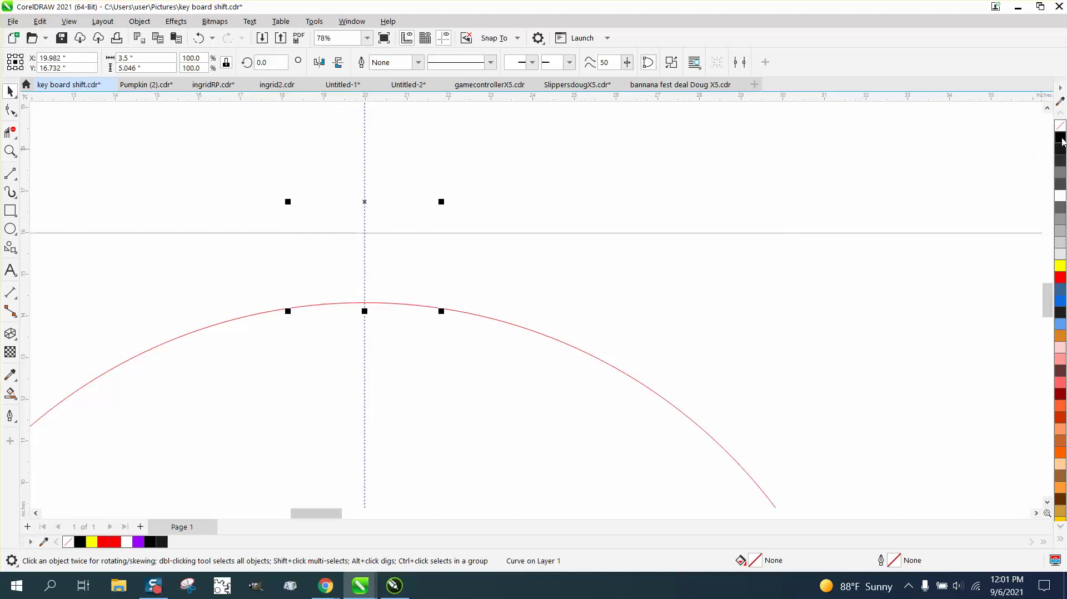
{"action": "right_click", "coordinate": [1060, 138]}
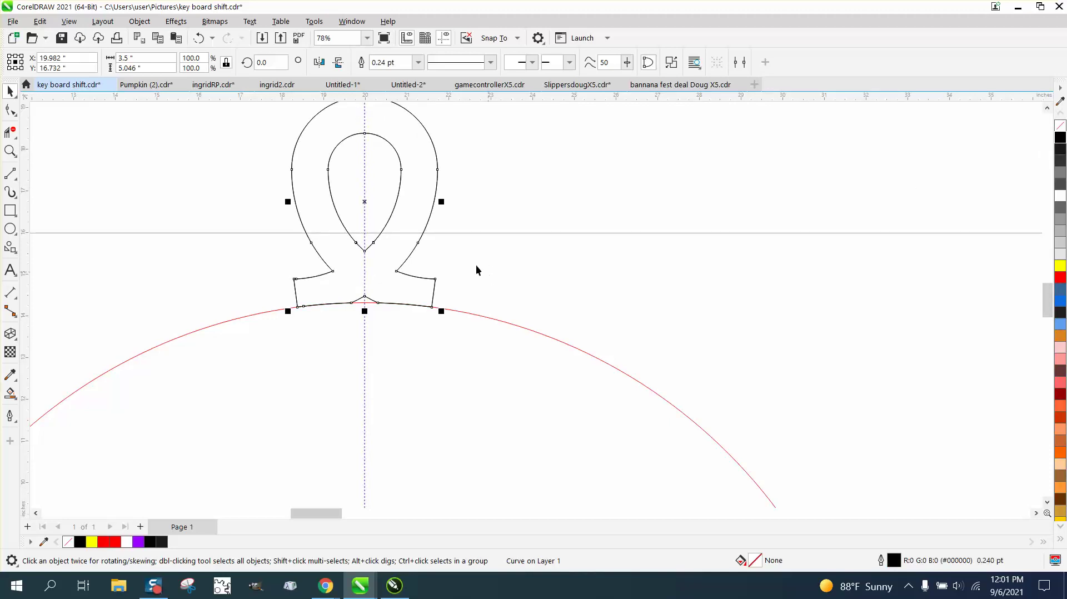
Move the new loop's rotation centre to the guideline intersection at the circle's centre
{"action": "scroll", "coordinate": [444, 245], "scroll_direction": "down", "scroll_amount": 2}
{"action": "left_click", "coordinate": [394, 218]}
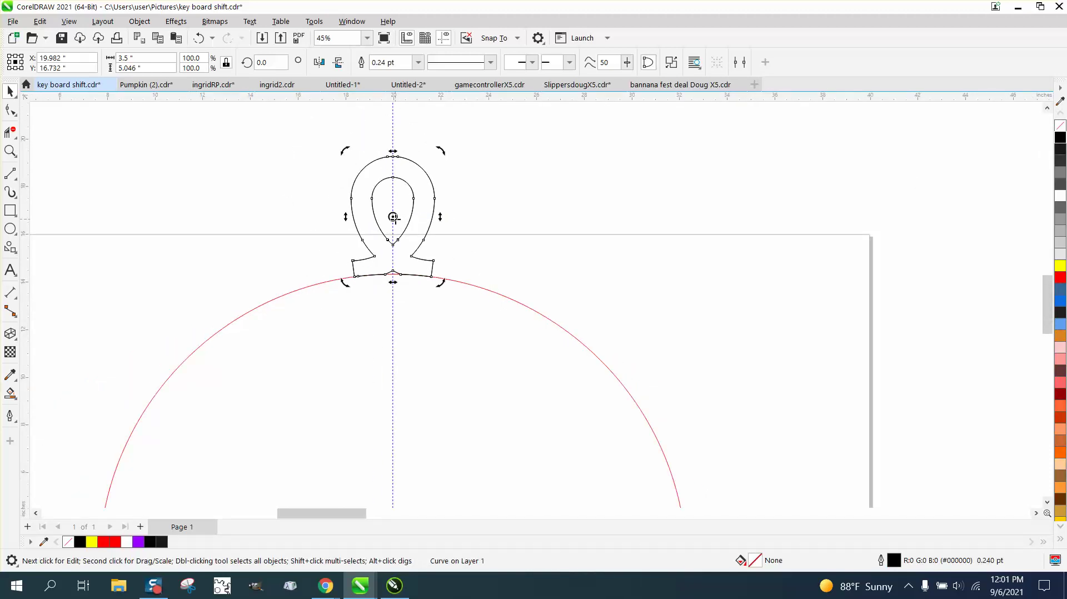
{"action": "mouse_move", "coordinate": [394, 218]}
{"action": "left_mouse_down"}
{"action": "mouse_move", "coordinate": [395, 507]}
{"action": "mouse_move", "coordinate": [393, 452]}
{"action": "left_mouse_up"}
{"action": "left_click", "coordinate": [445, 168]}
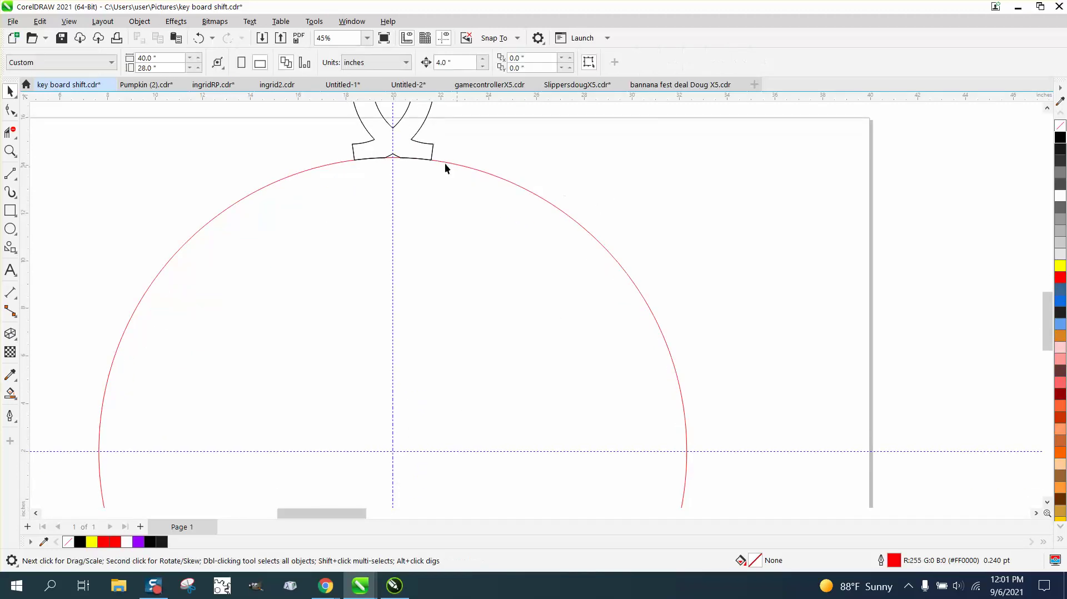
Create a copy of the loop rotated 15 degrees about the circle's centre
{"action": "left_click", "coordinate": [432, 148]}
{"action": "left_click", "coordinate": [394, 126]}
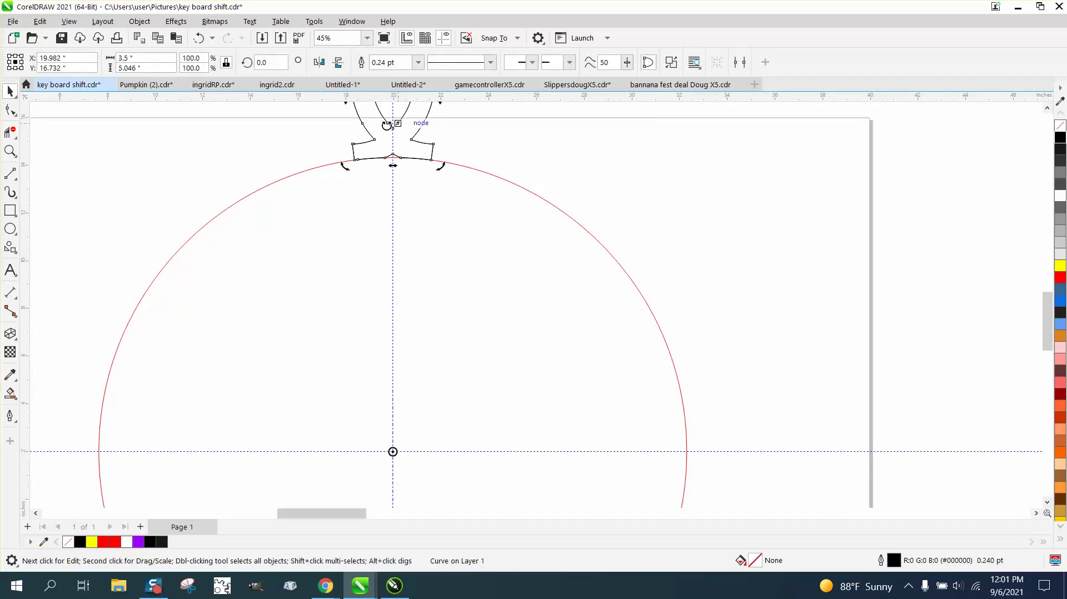
{"action": "double_click", "coordinate": [263, 63]}
{"action": "type", "text": "1"}
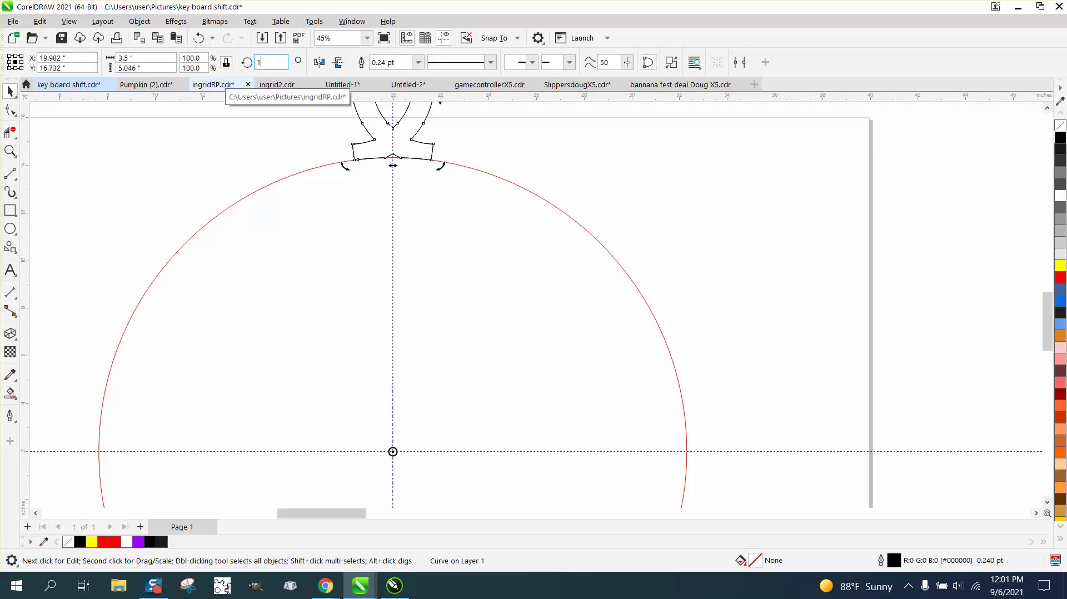
{"action": "type", "text": "5"}
{"action": "key", "text": "Return"}
Delete the shared edge segment where the two loops' bases meet, using the Virtual Segment Delete tool
{"action": "left_click", "coordinate": [10, 151]}
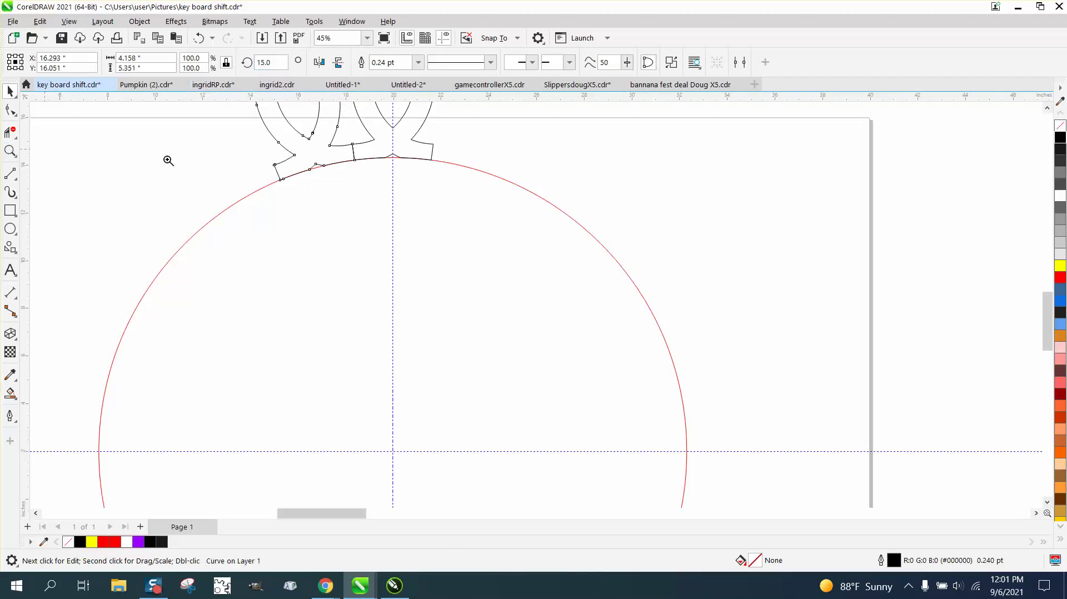
{"action": "left_click_drag", "start_coordinate": [345, 150], "coordinate": [402, 182]}
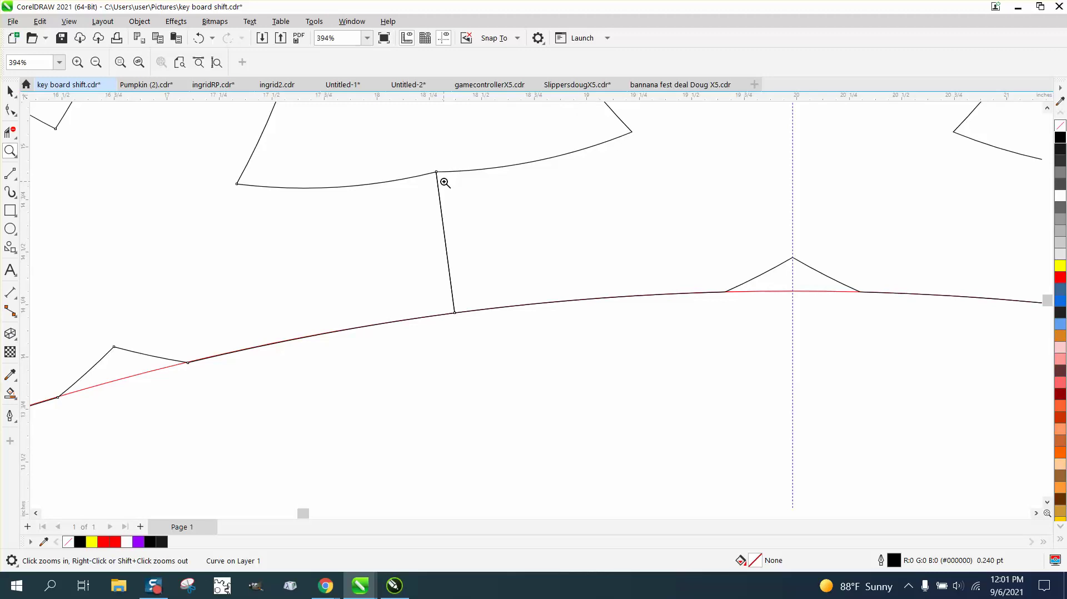
{"action": "left_click", "coordinate": [10, 132]}
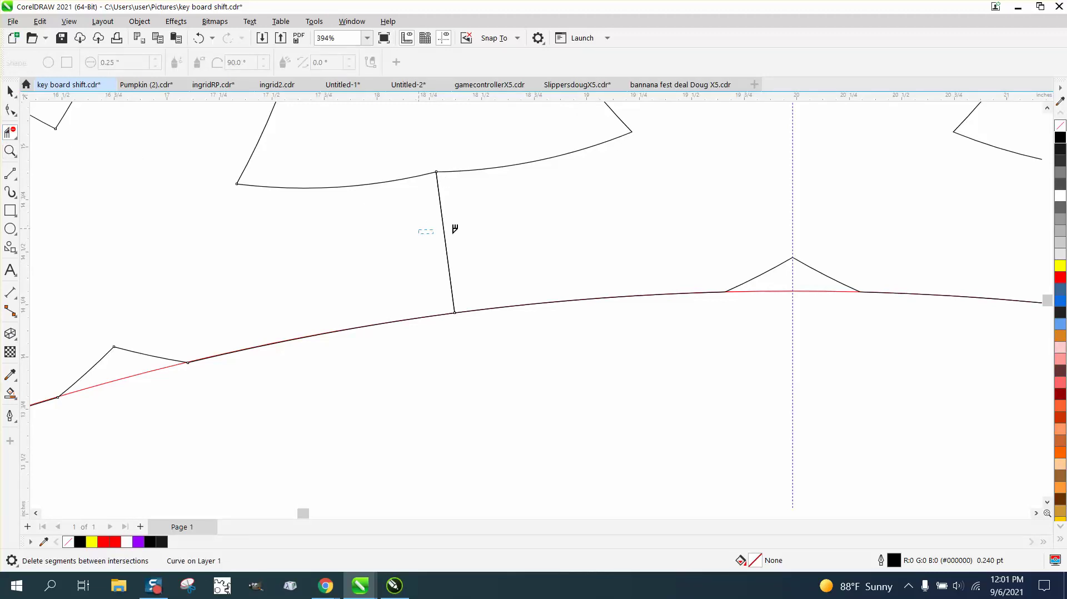
{"action": "left_click_drag", "start_coordinate": [455, 228], "coordinate": [493, 230]}
Join the two loops at the upper edge of their bases using Join Curves with Extend and a 0.2 inch gap tolerance, and delete the joint nodes
{"action": "left_click", "coordinate": [10, 111]}
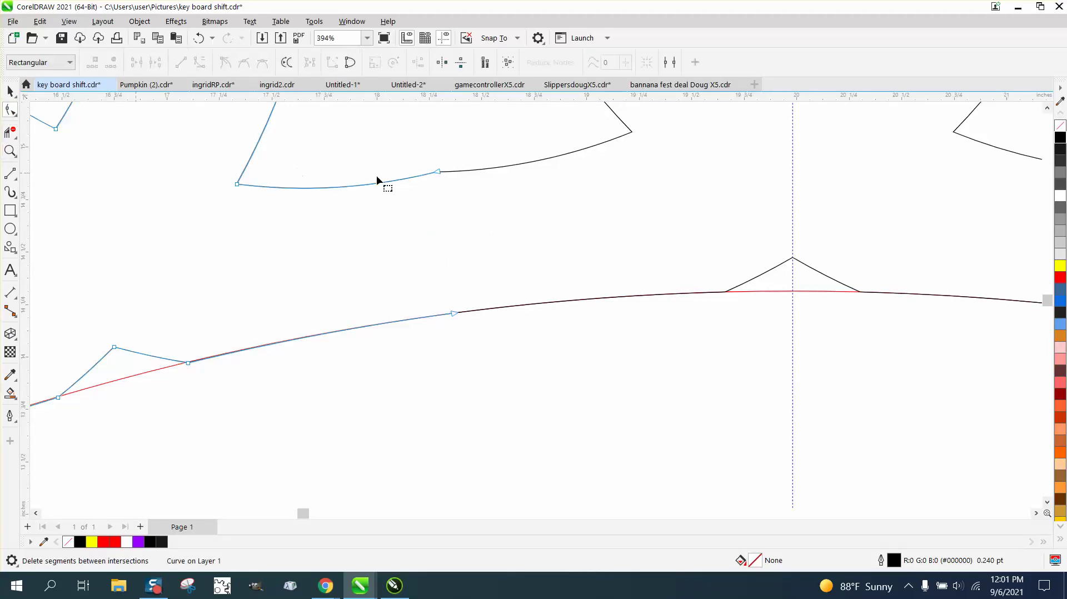
{"action": "left_click", "coordinate": [455, 172], "text": "shift"}
{"action": "left_click_drag", "start_coordinate": [503, 209], "coordinate": [503, 209]}
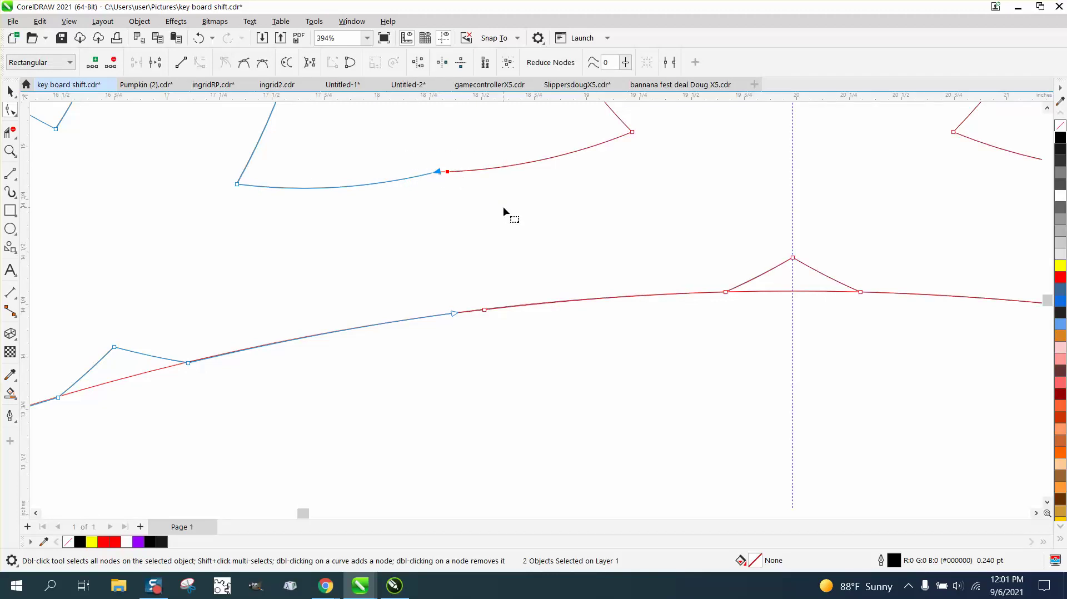
{"action": "left_click", "coordinate": [358, 25]}
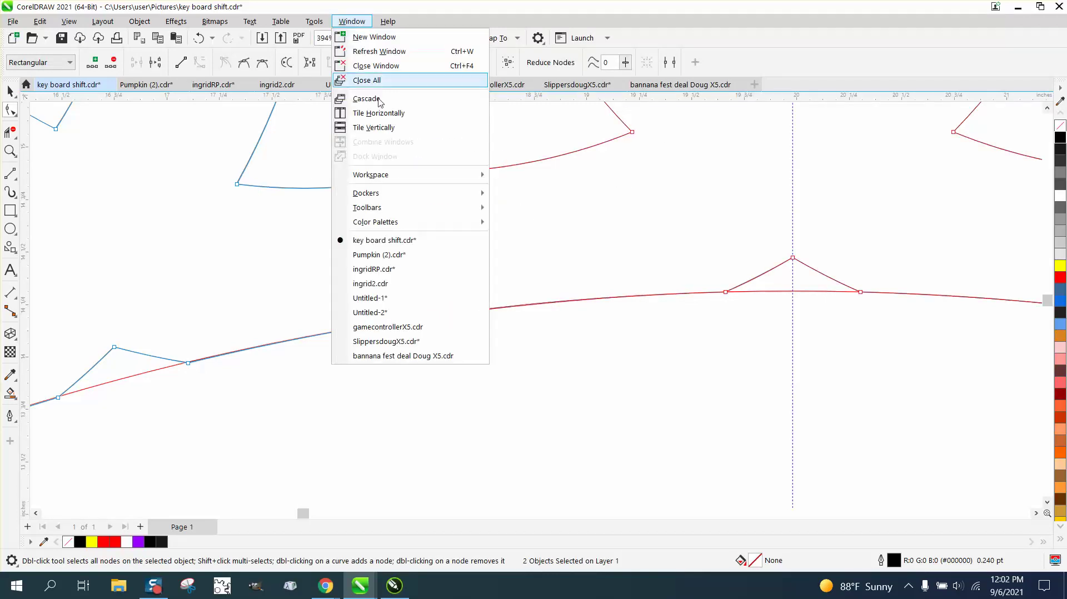
{"action": "mouse_move", "coordinate": [389, 194]}
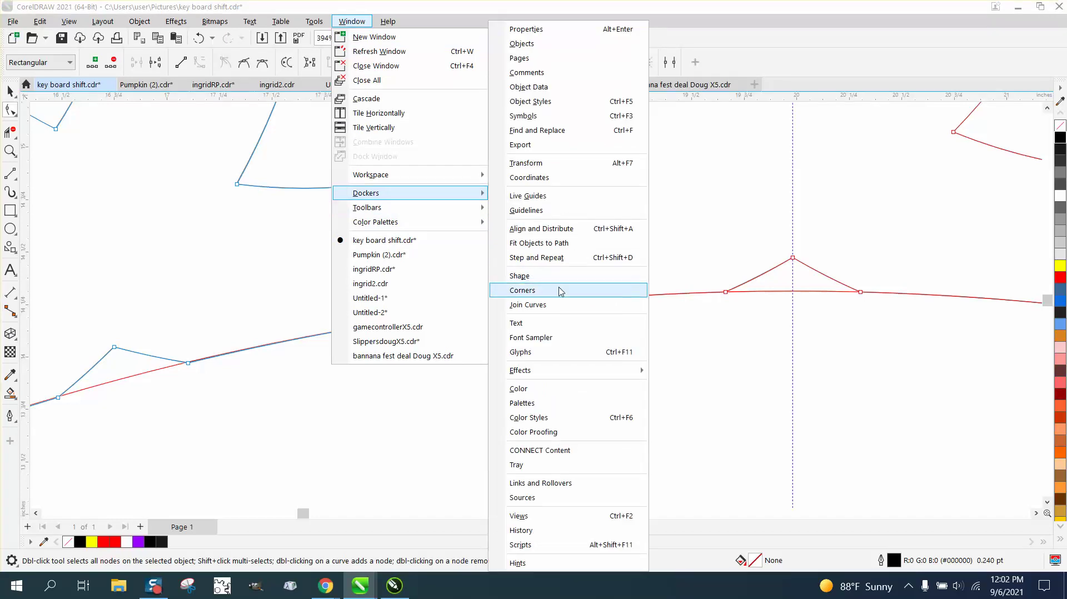
{"action": "left_click", "coordinate": [550, 304]}
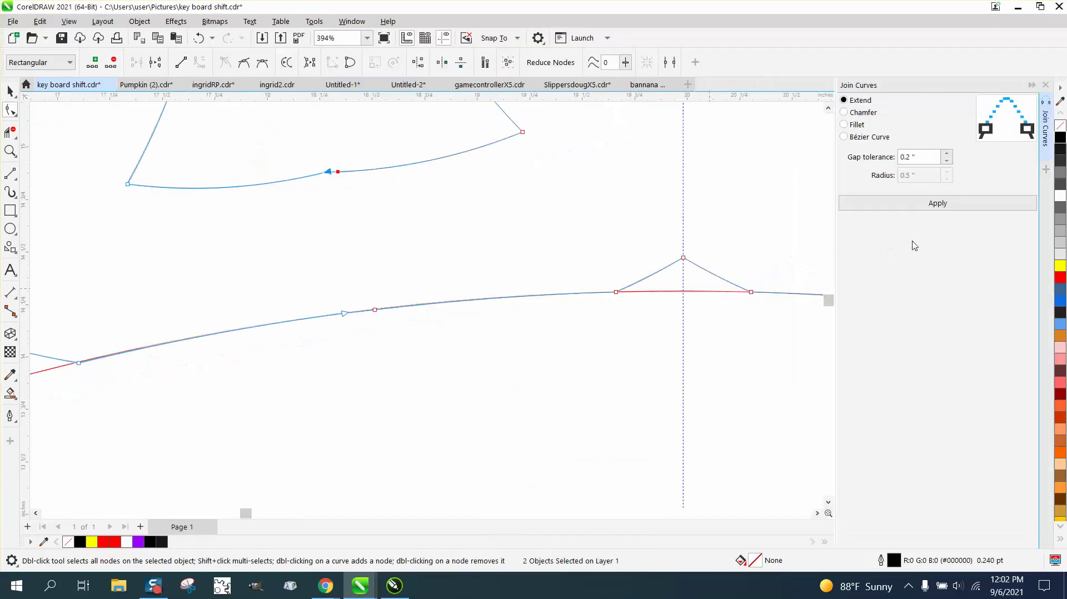
{"action": "left_click", "coordinate": [937, 209]}
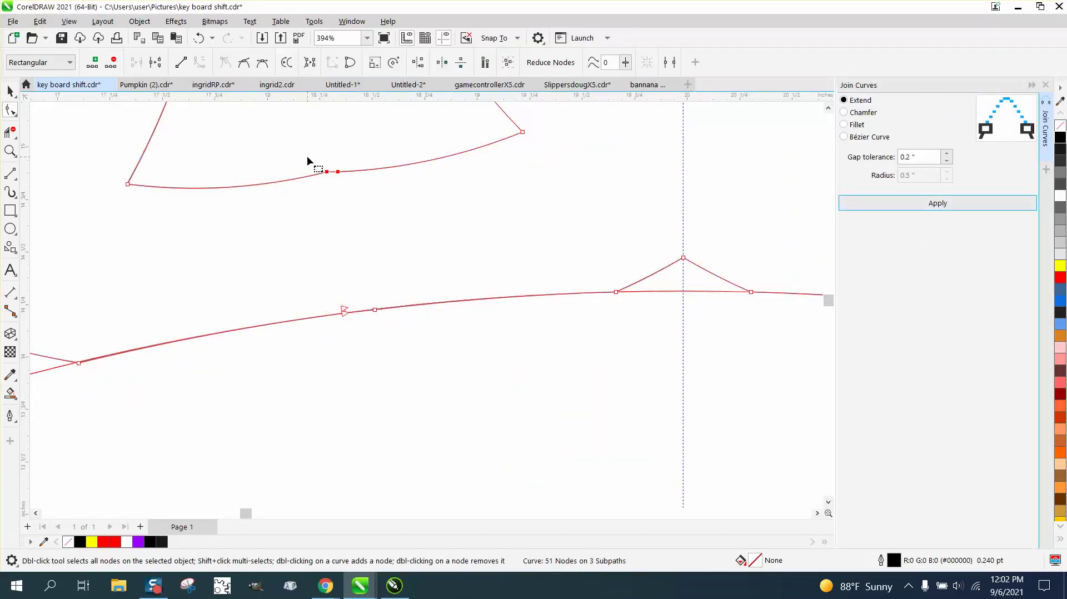
{"action": "left_click_drag", "start_coordinate": [308, 160], "coordinate": [383, 214]}
{"action": "key", "text": "Delete"}
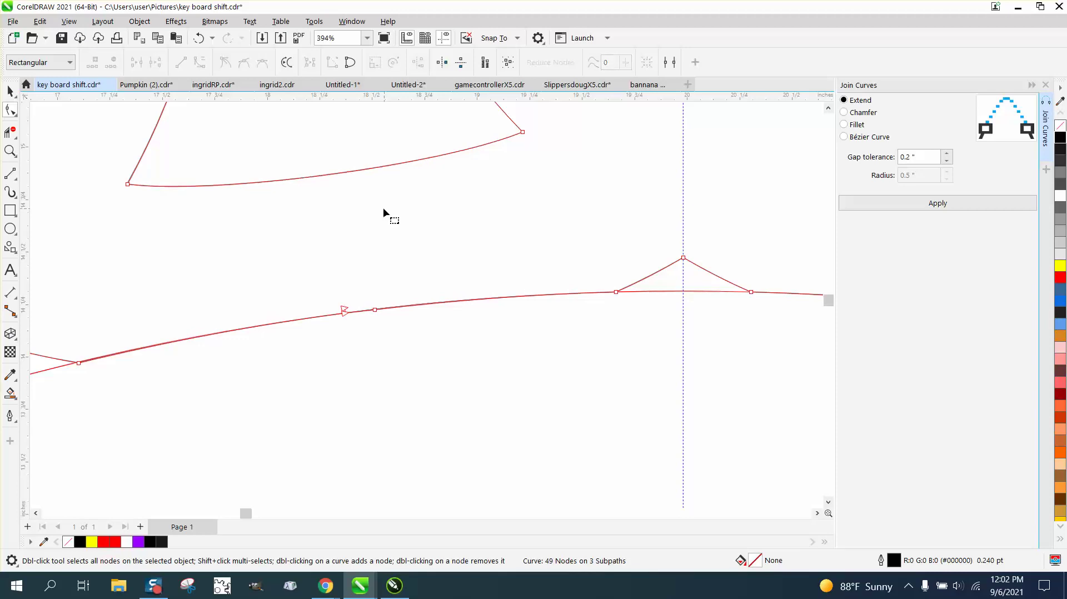
Draw a vertical line about 27.2 inches long, centre it on the page and set its rotation to 7.5 degrees
{"action": "scroll", "coordinate": [281, 211], "scroll_direction": "down", "scroll_amount": 3}
{"action": "scroll", "coordinate": [299, 216], "scroll_direction": "down", "scroll_amount": 1}
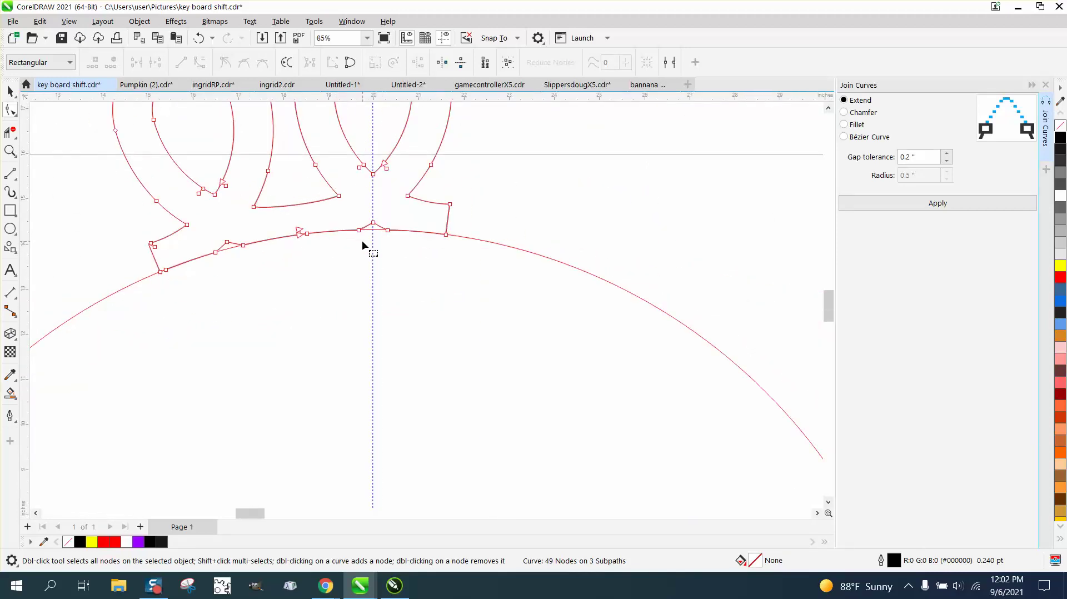
{"action": "left_click", "coordinate": [10, 90]}
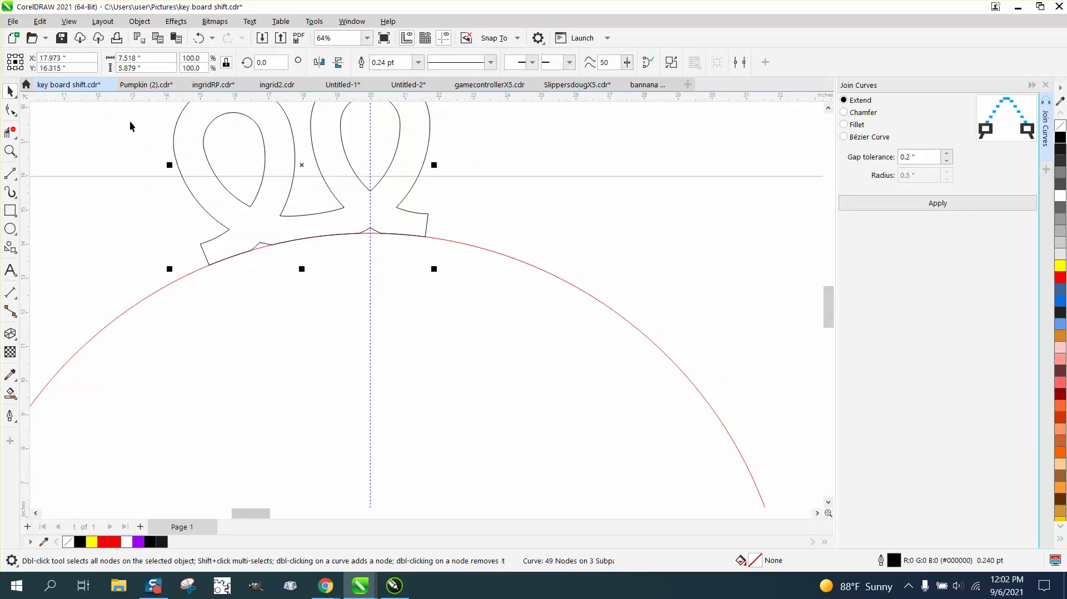
{"action": "left_click", "coordinate": [11, 174]}
{"action": "scroll", "coordinate": [528, 172], "scroll_direction": "down", "scroll_amount": 2}
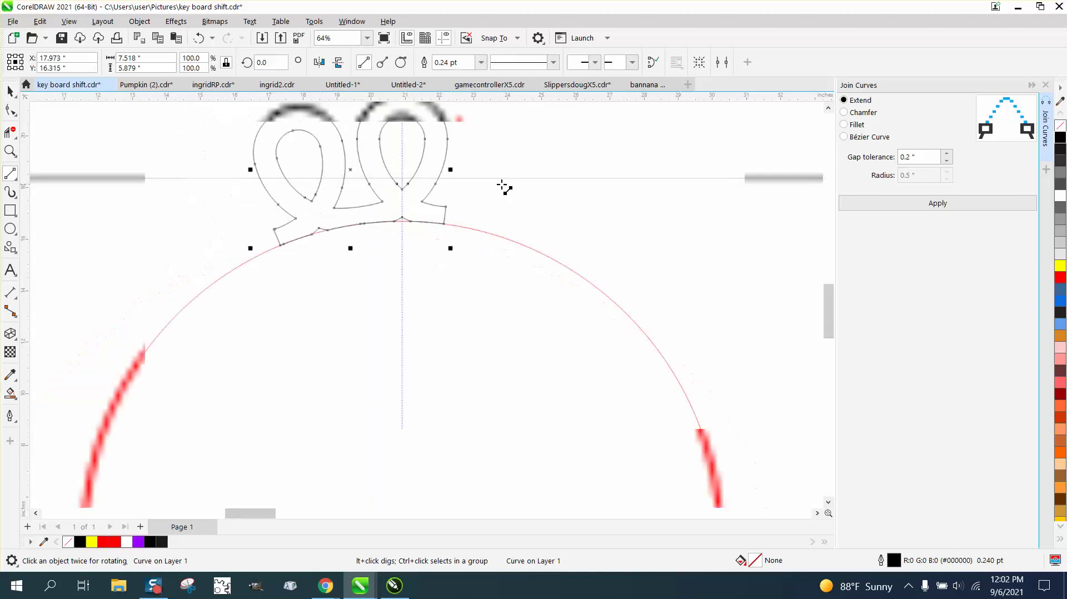
{"action": "mouse_move", "coordinate": [523, 138]}
{"action": "left_mouse_down"}
{"action": "mouse_move", "coordinate": [543, 171]}
{"action": "mouse_move", "coordinate": [539, 491]}
{"action": "left_mouse_up"}
{"action": "key", "text": "p"}
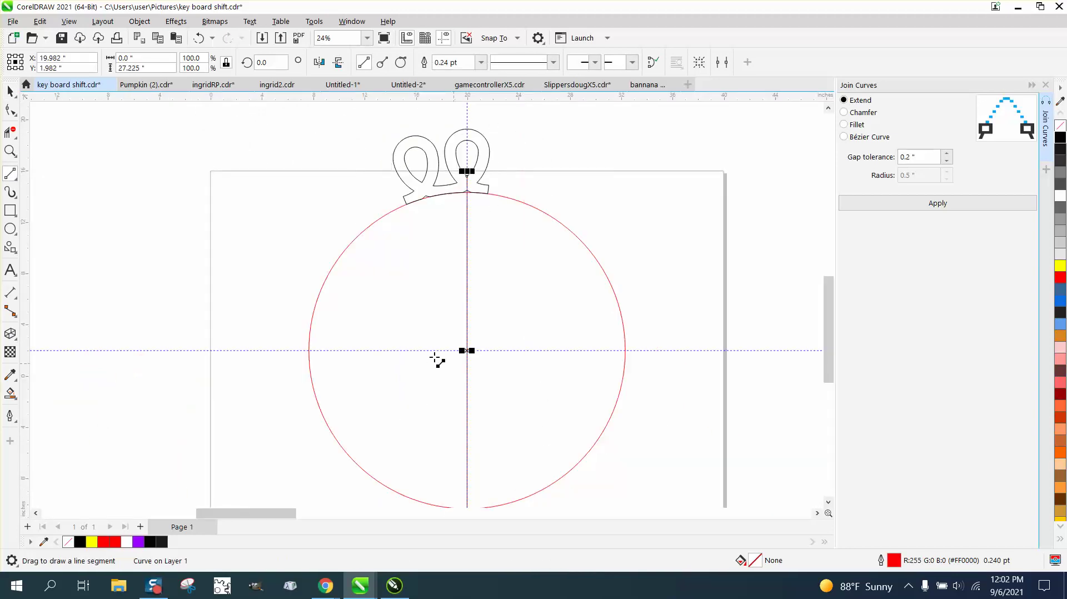
{"action": "left_click", "coordinate": [258, 62]}
{"action": "type", "text": "7.5"}
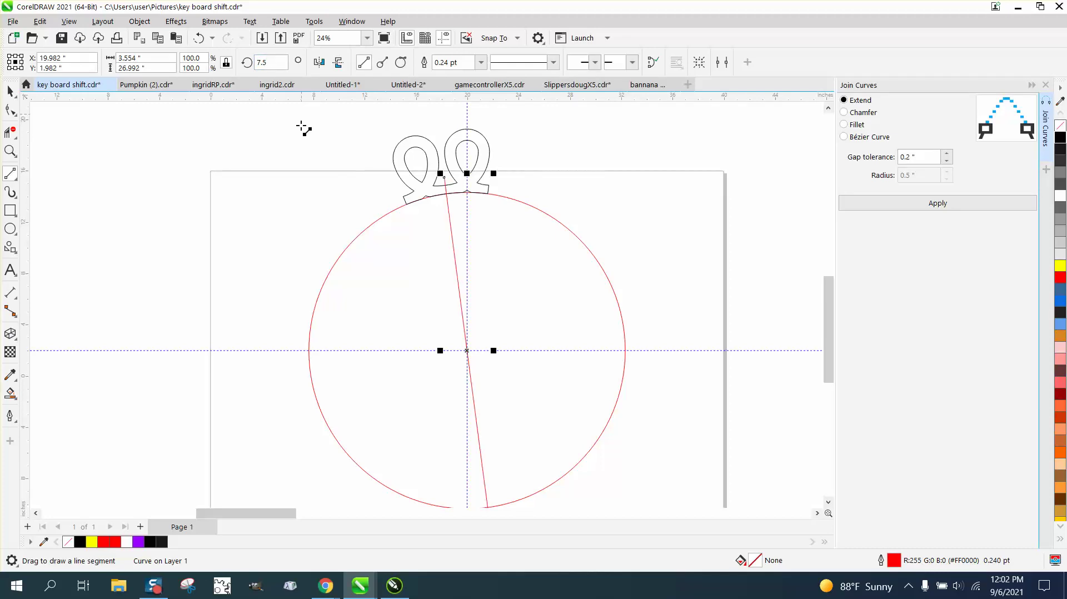
Smart Fill the upright loop's area bounded by the 7.5-degree line with black
{"action": "left_click", "coordinate": [10, 393]}
{"action": "left_click", "coordinate": [473, 186]}
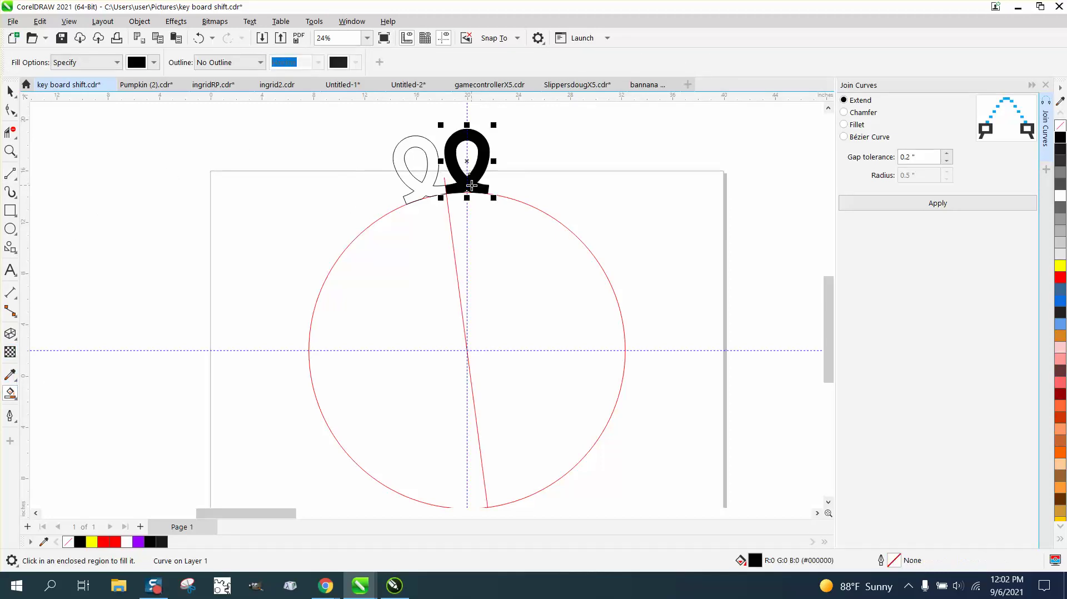
Move the filled loop 8 inches to the right and replace its fill with a black outline
{"action": "key", "text": "Right"}
{"action": "key", "text": "Right"}
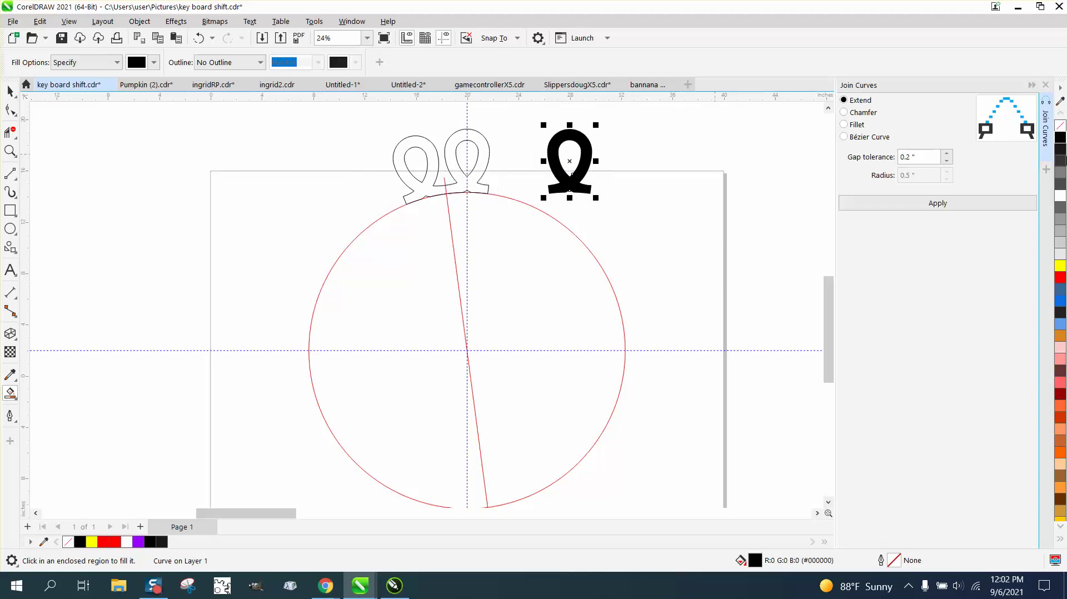
{"action": "left_click", "coordinate": [1061, 126]}
{"action": "right_click", "coordinate": [1060, 138]}
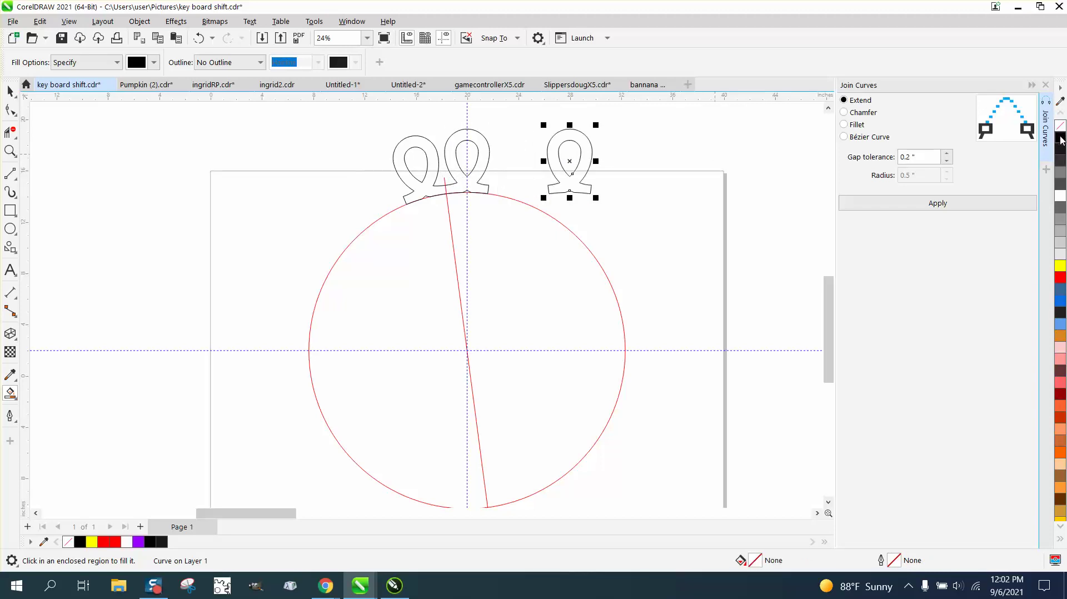
Duplicate the moved loop in place and mirror the copy horizontally
{"action": "left_click", "coordinate": [10, 151]}
{"action": "left_click_drag", "start_coordinate": [505, 126], "coordinate": [651, 241]}
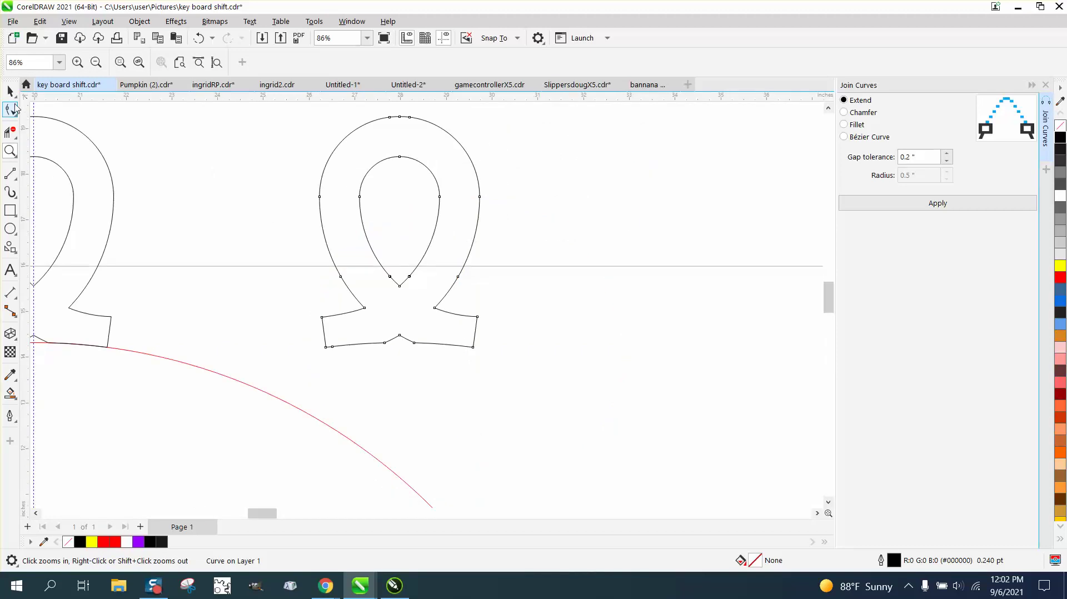
{"action": "left_click", "coordinate": [10, 91]}
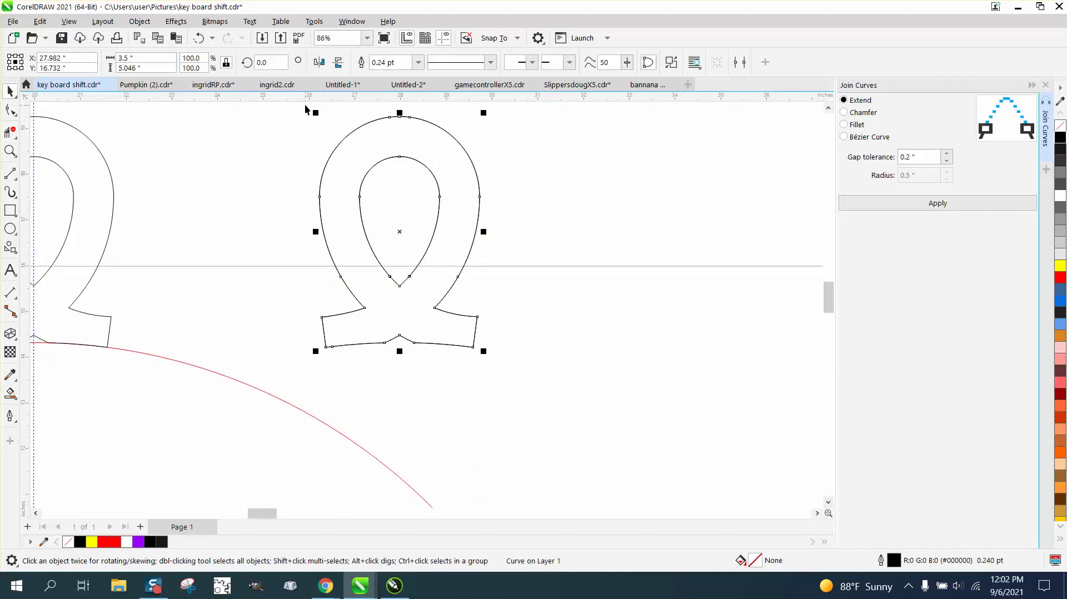
{"action": "left_click", "coordinate": [317, 68]}
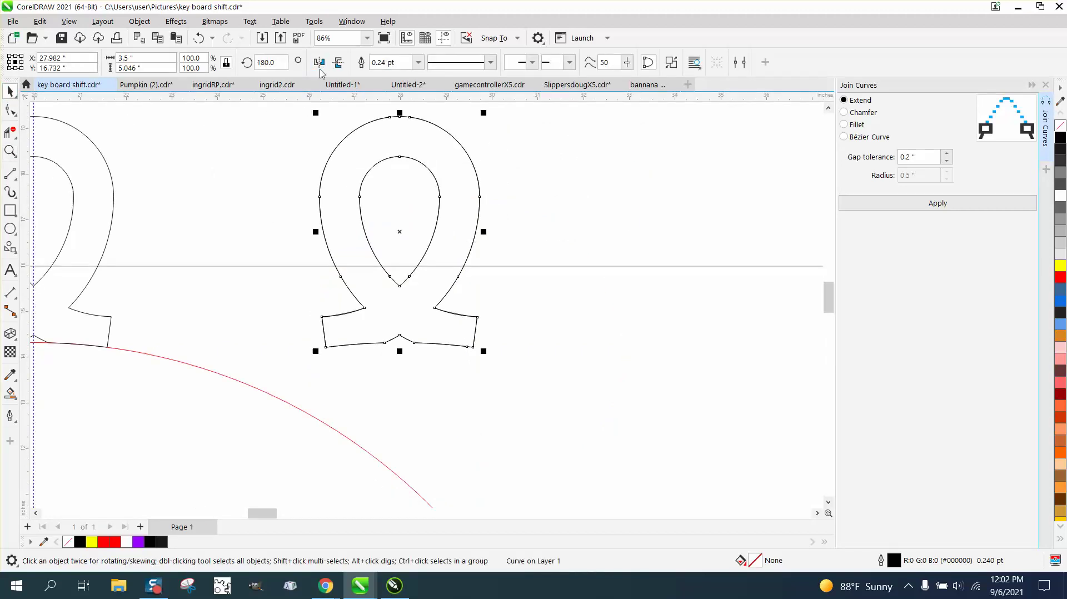
Delete the overlapping extra segments along the upper edge of the loop's right base using Virtual Segment Delete
{"action": "left_click", "coordinate": [10, 150]}
{"action": "left_click_drag", "start_coordinate": [457, 307], "coordinate": [522, 353]}
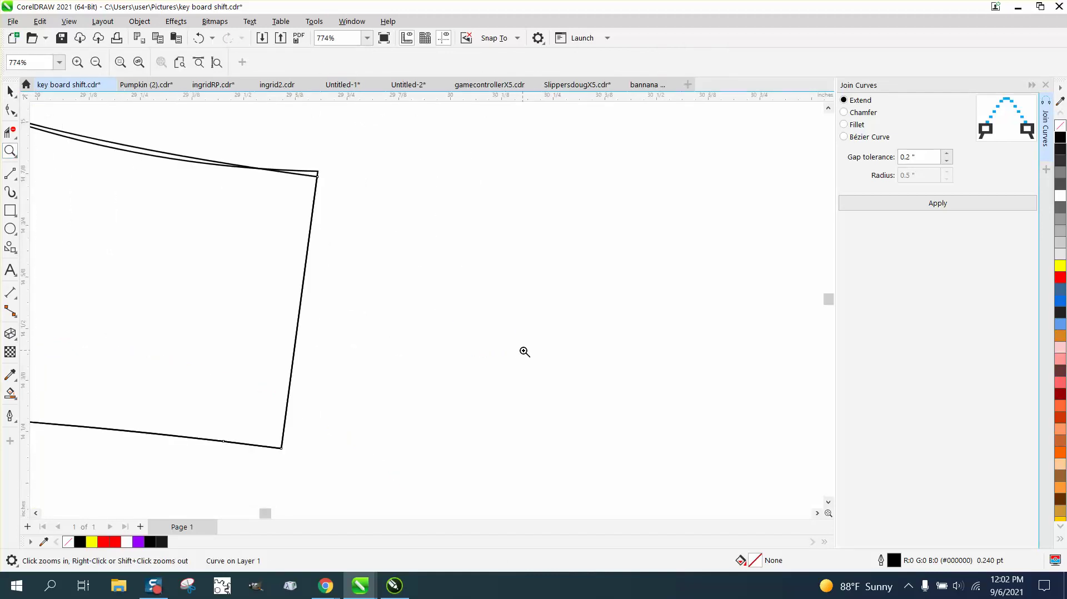
{"action": "scroll", "coordinate": [525, 347], "scroll_direction": "down", "scroll_amount": 1}
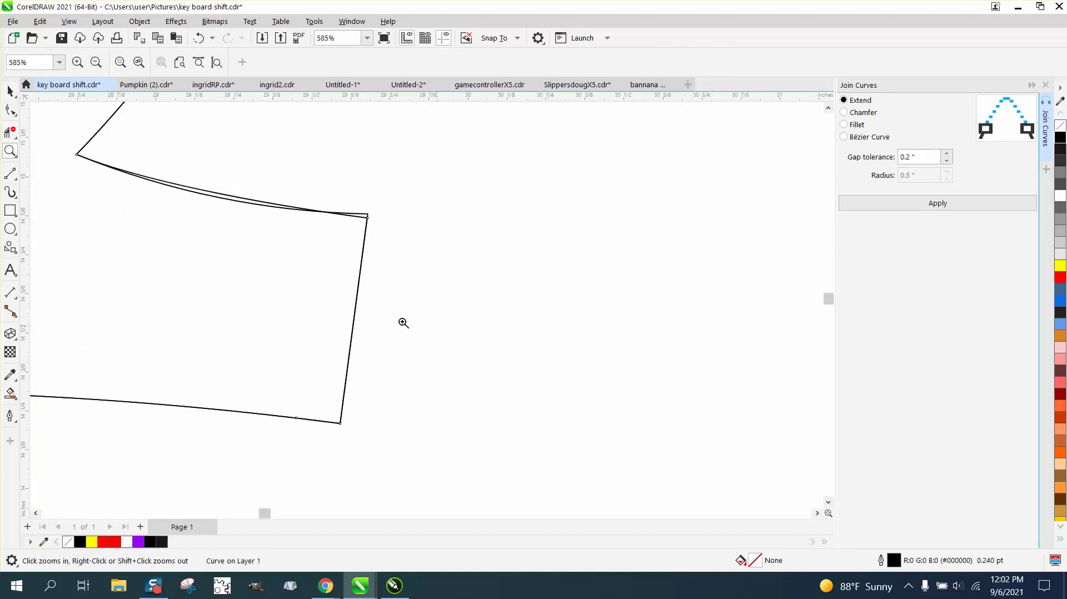
{"action": "left_click", "coordinate": [10, 132]}
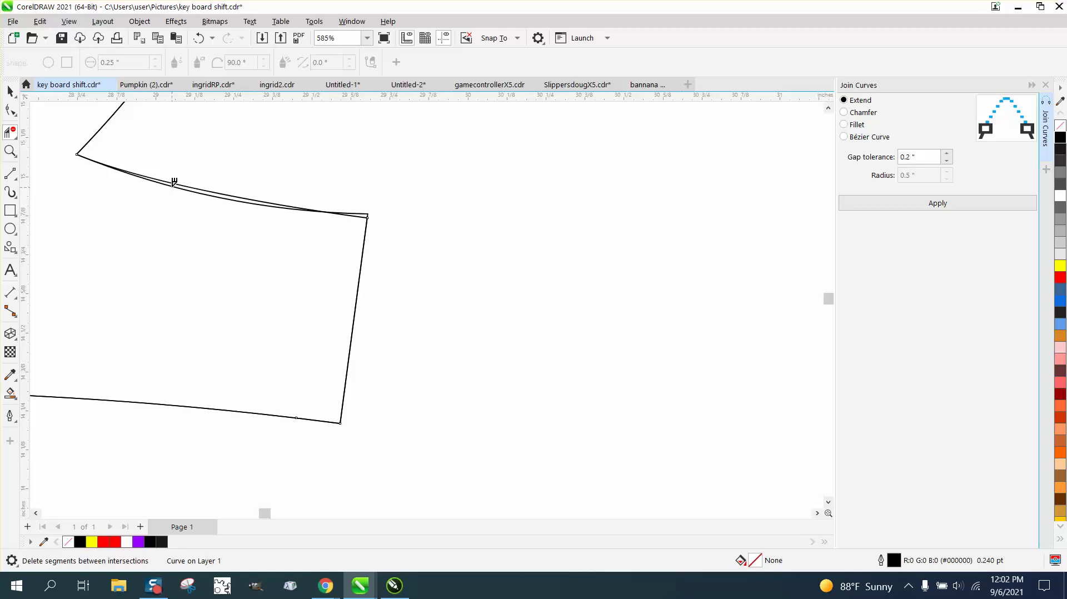
{"action": "left_click", "coordinate": [200, 190]}
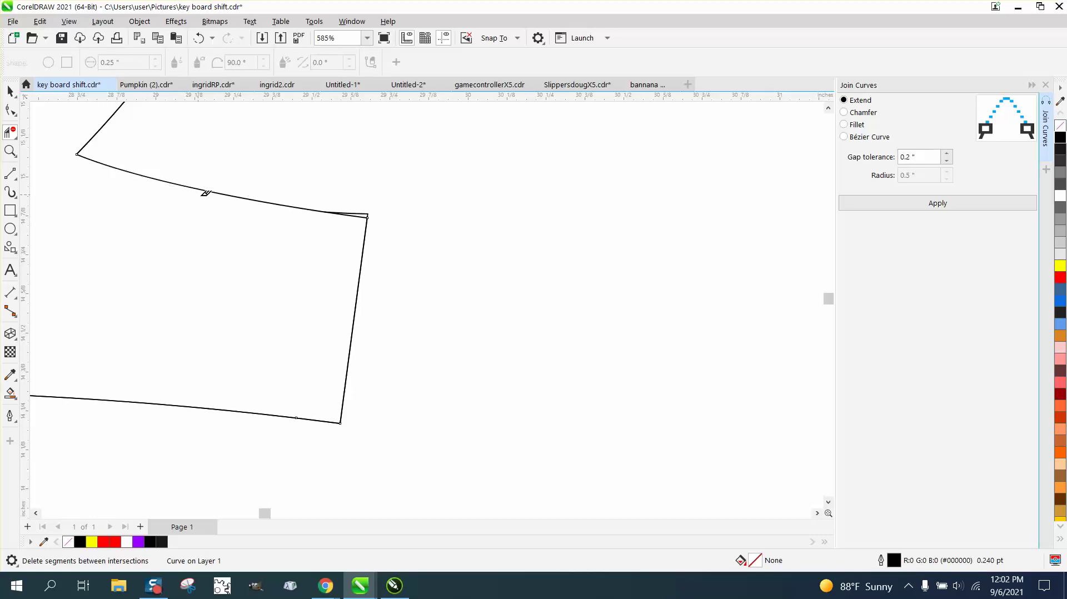
{"action": "left_click", "coordinate": [360, 213]}
{"action": "scroll", "coordinate": [400, 224], "scroll_direction": "down", "scroll_amount": 5}
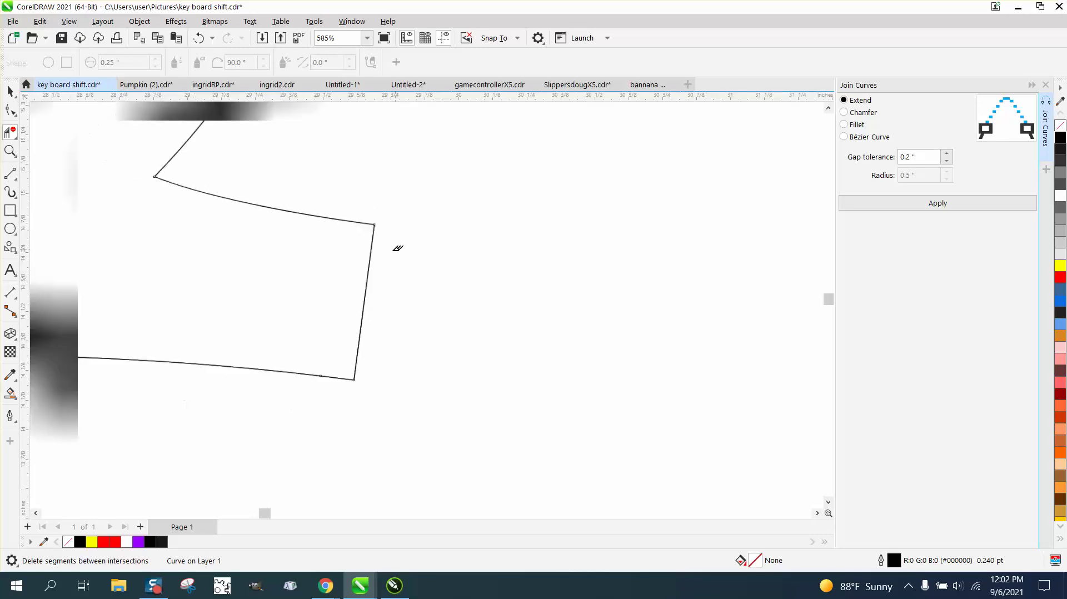
{"action": "scroll", "coordinate": [433, 284], "scroll_direction": "down", "scroll_amount": 1}
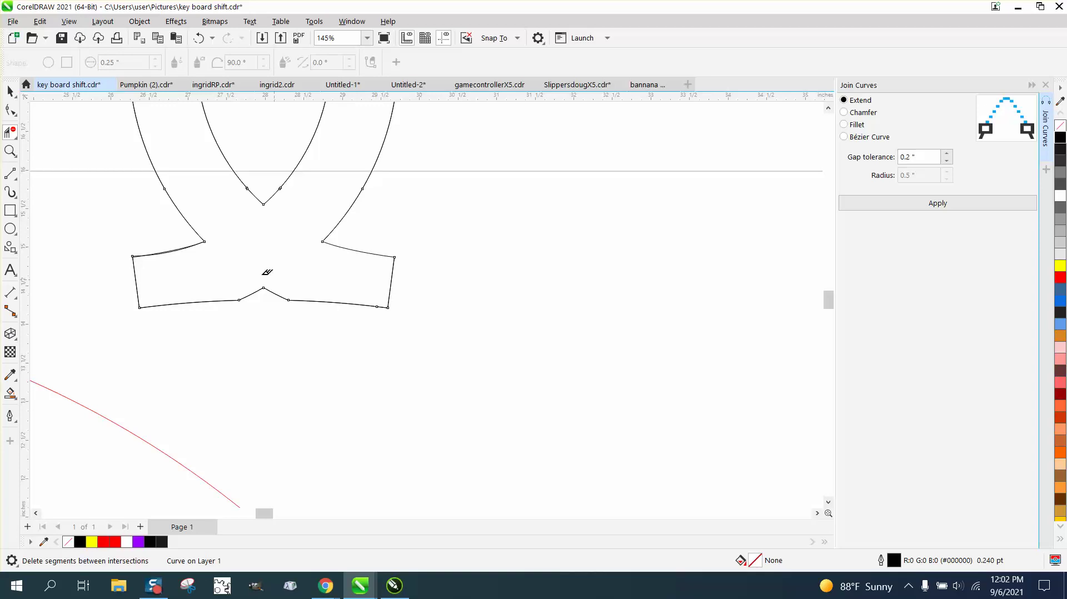
Delete the overlapping extra segments along the upper edge of the loop's left base using Virtual Segment Delete
{"action": "left_click", "coordinate": [10, 151]}
{"action": "left_click_drag", "start_coordinate": [138, 224], "coordinate": [251, 284]}
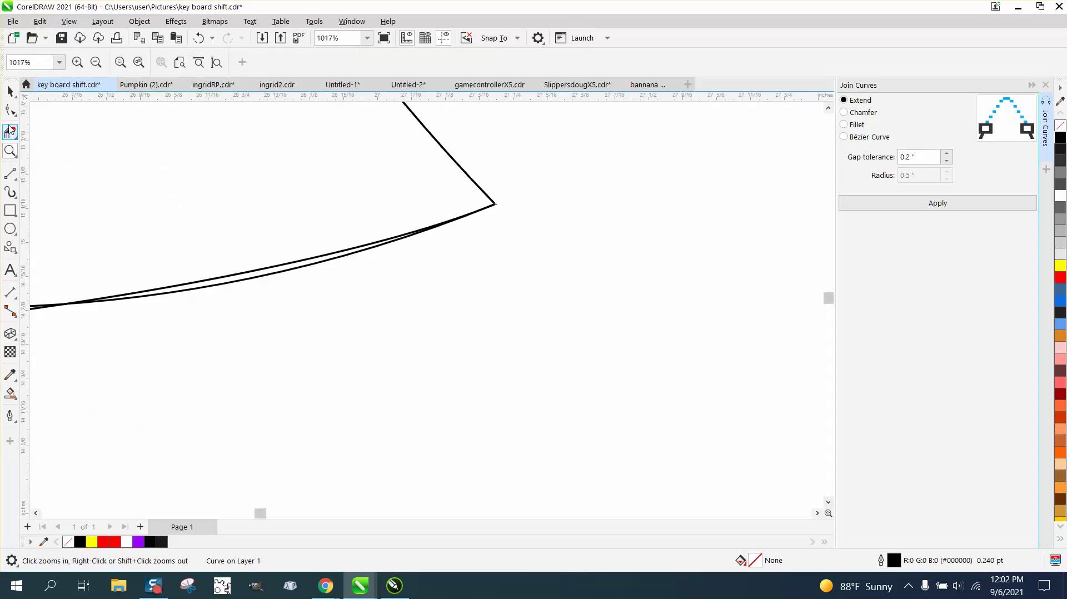
{"action": "scroll", "coordinate": [205, 226], "scroll_direction": "down", "scroll_amount": 2}
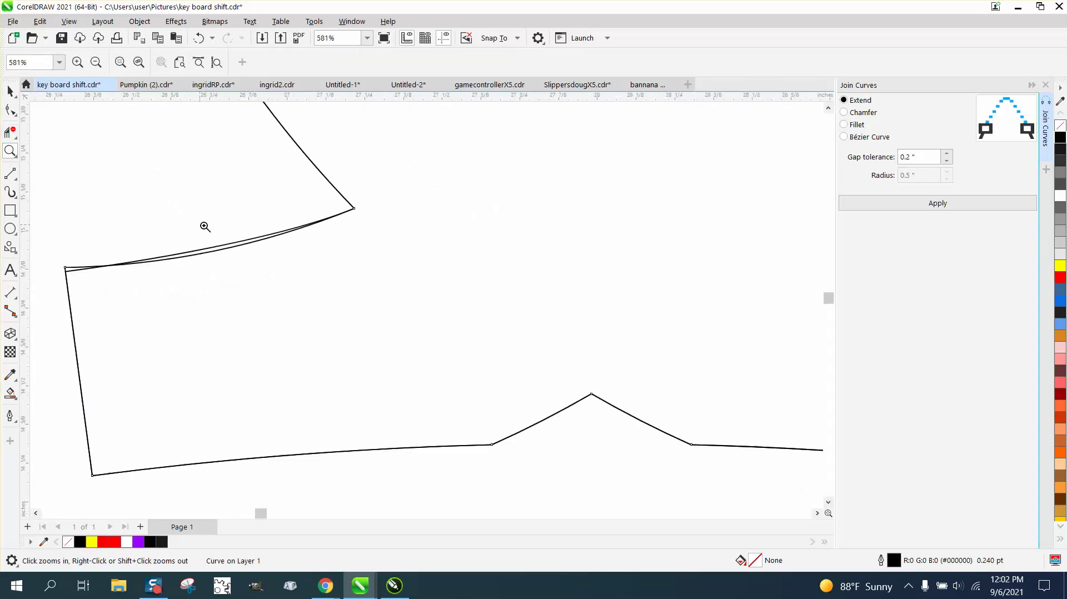
{"action": "left_click", "coordinate": [10, 131]}
{"action": "left_click", "coordinate": [72, 267]}
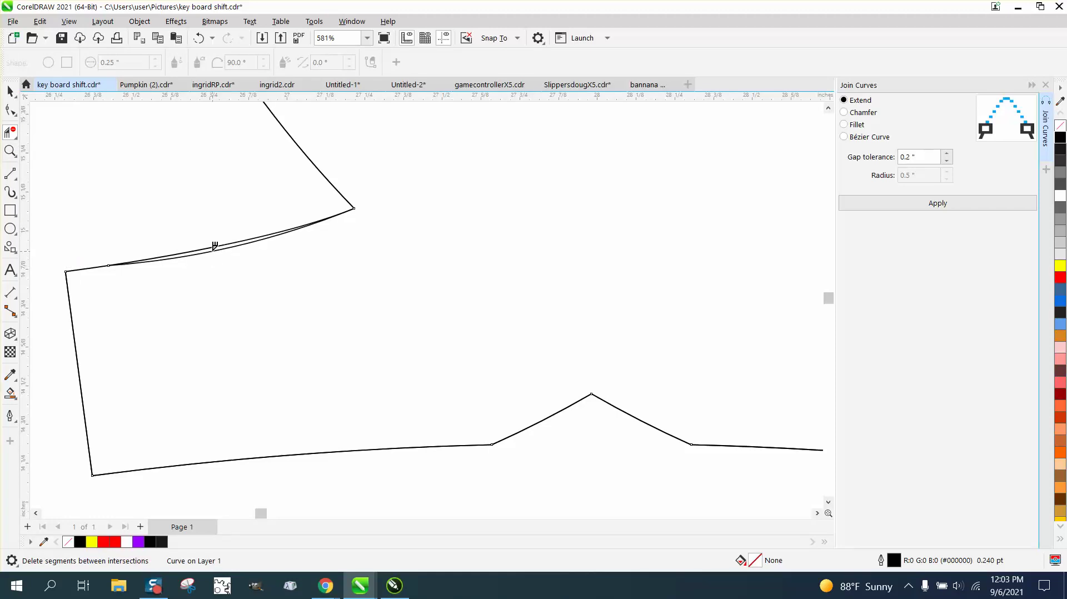
{"action": "left_click", "coordinate": [214, 246]}
{"action": "scroll", "coordinate": [248, 260], "scroll_direction": "down", "scroll_amount": 4}
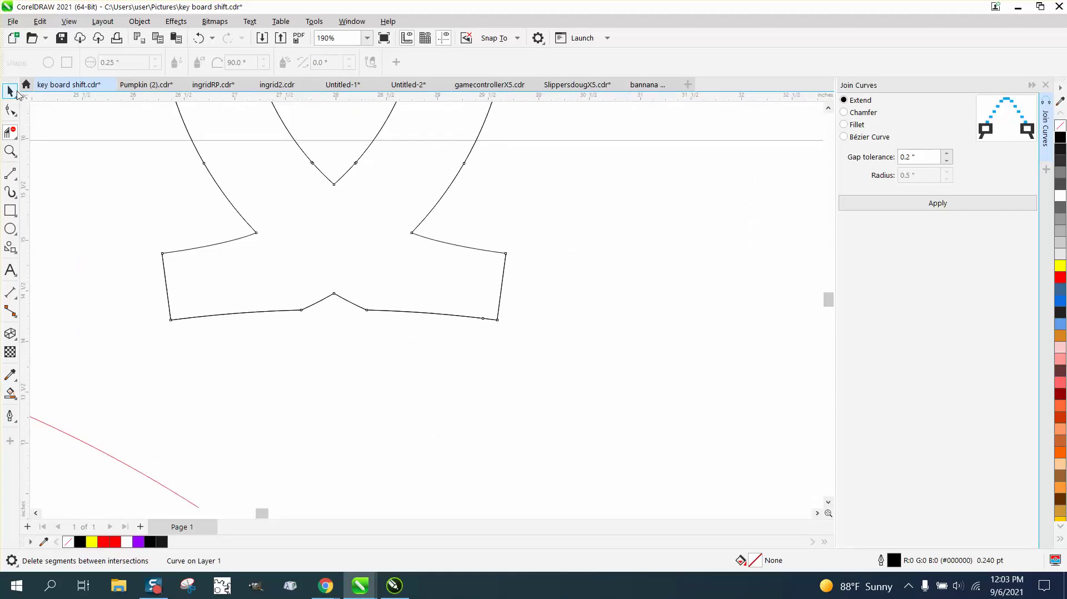
Delete the two old joined loops above the circle and the 7.5-degree red line
{"action": "left_click", "coordinate": [10, 90]}
{"action": "scroll", "coordinate": [450, 344], "scroll_direction": "down", "scroll_amount": 5}
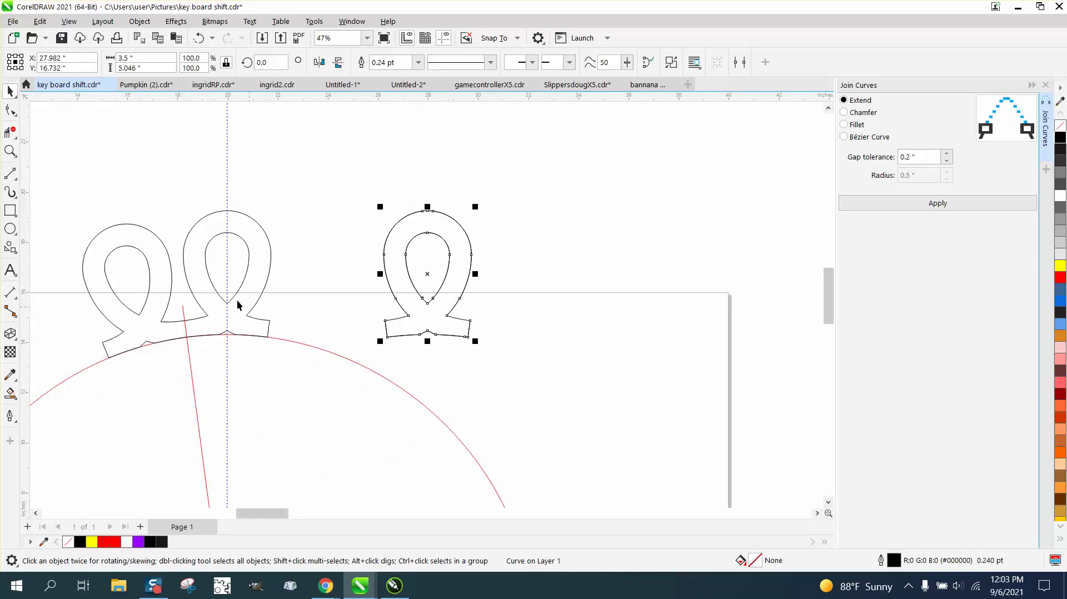
{"action": "left_click_drag", "start_coordinate": [64, 178], "coordinate": [329, 401]}
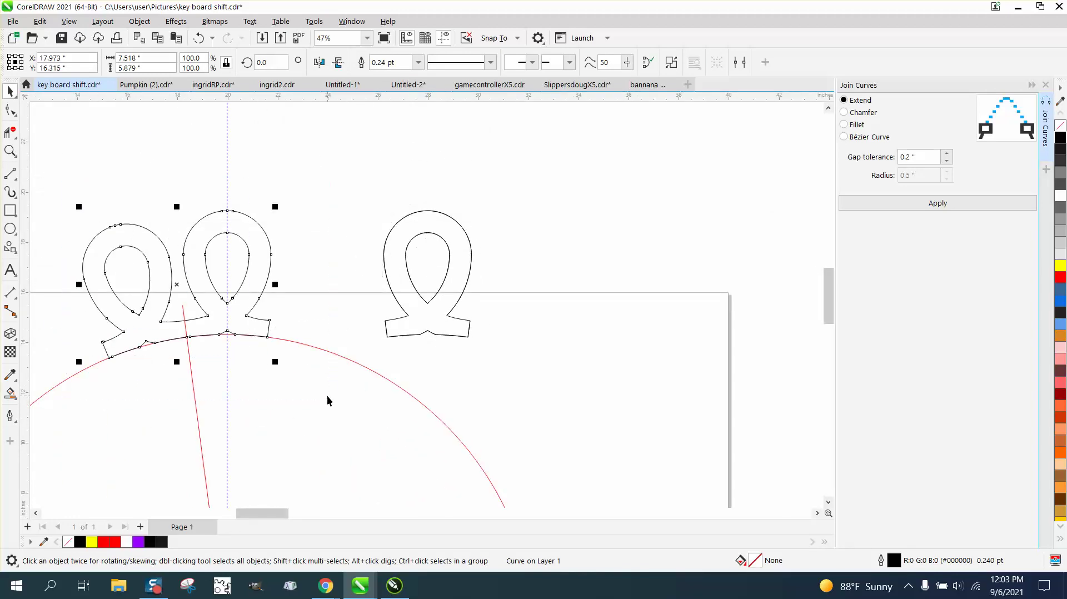
{"action": "key", "text": "Delete"}
{"action": "left_click", "coordinate": [185, 319]}
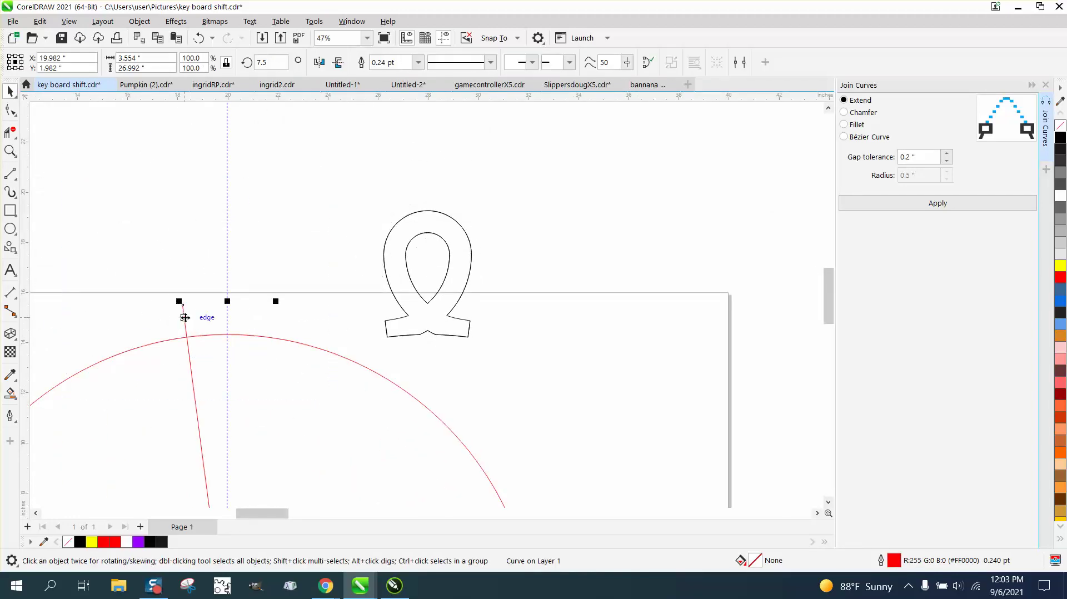
{"action": "key", "text": "Delete"}
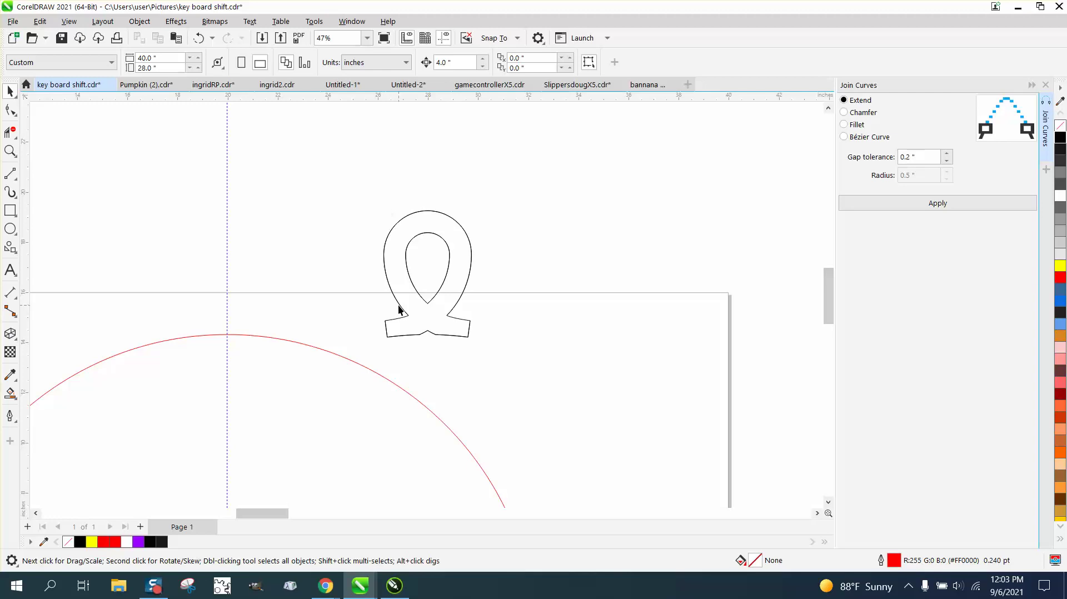
Smart Fill the remaining cleaned-up loop with black
{"action": "key", "text": "ctrl+v"}
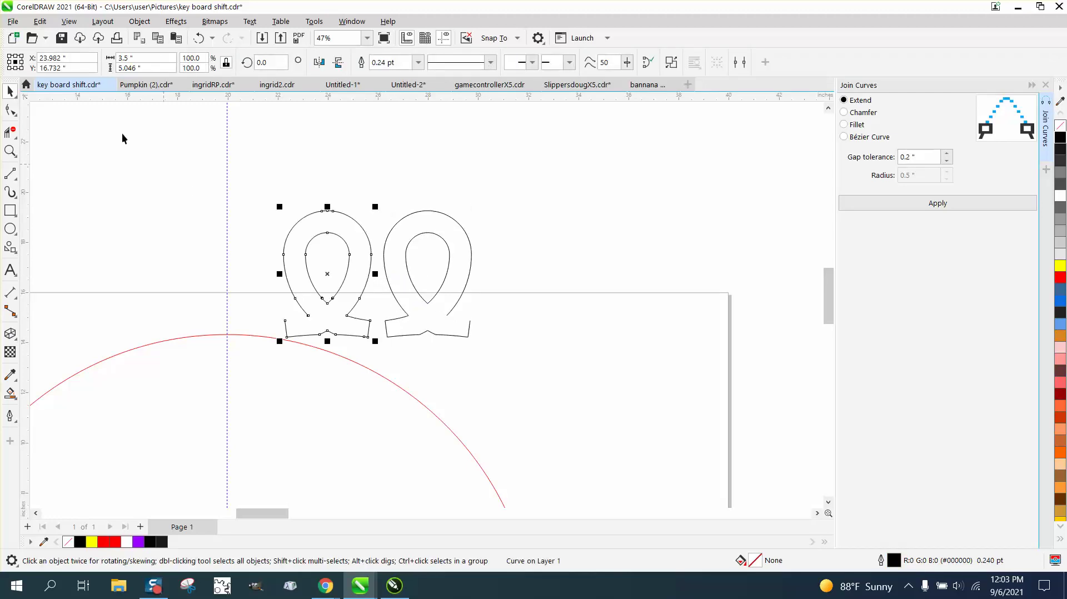
{"action": "left_click", "coordinate": [202, 38]}
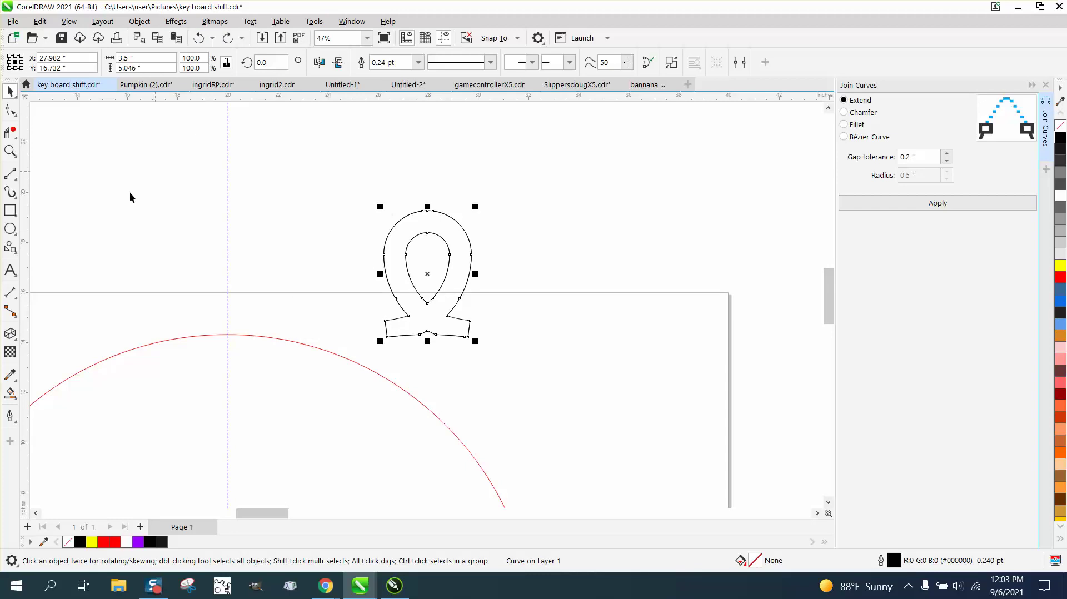
{"action": "left_click", "coordinate": [10, 393]}
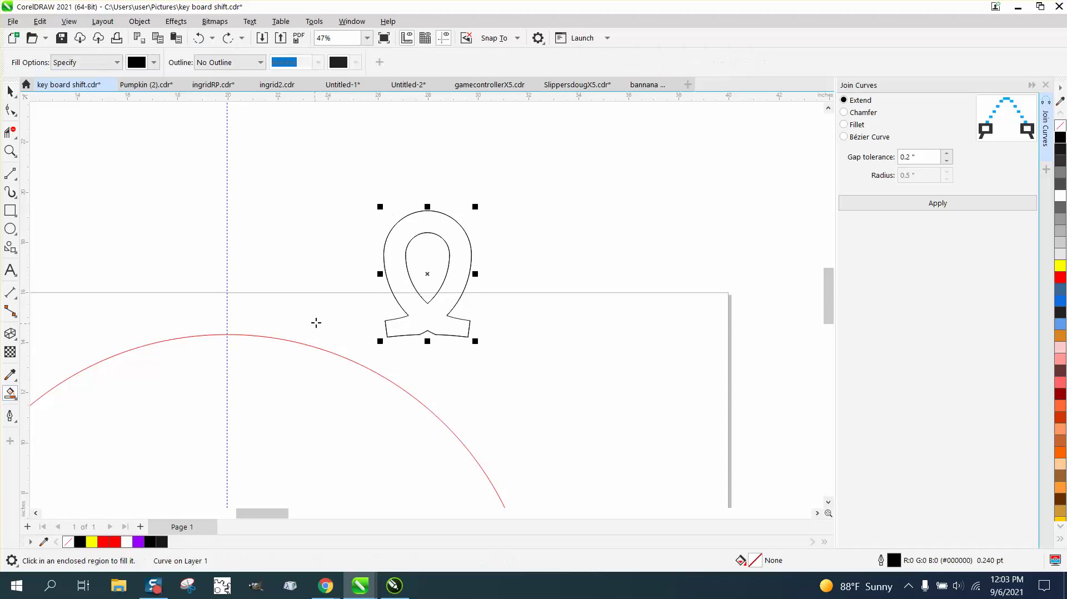
{"action": "left_click", "coordinate": [396, 288]}
Move the filled loop 8 inches left onto the circle's top and replace its fill with a dark grey outline
{"action": "key", "text": "Left"}
{"action": "key", "text": "Left"}
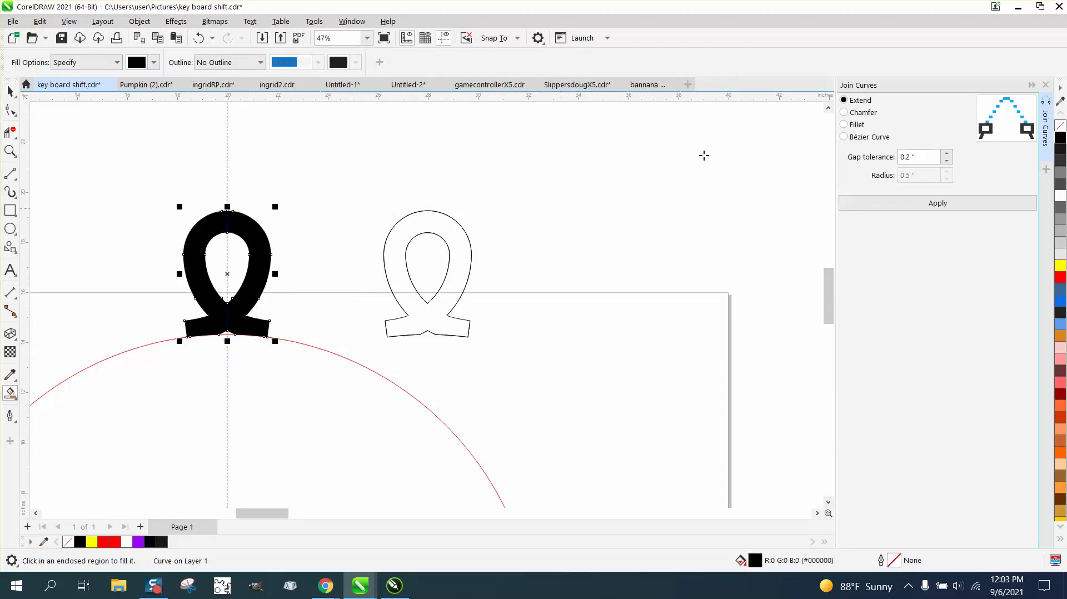
{"action": "left_click", "coordinate": [1060, 125]}
{"action": "right_click", "coordinate": [1060, 149]}
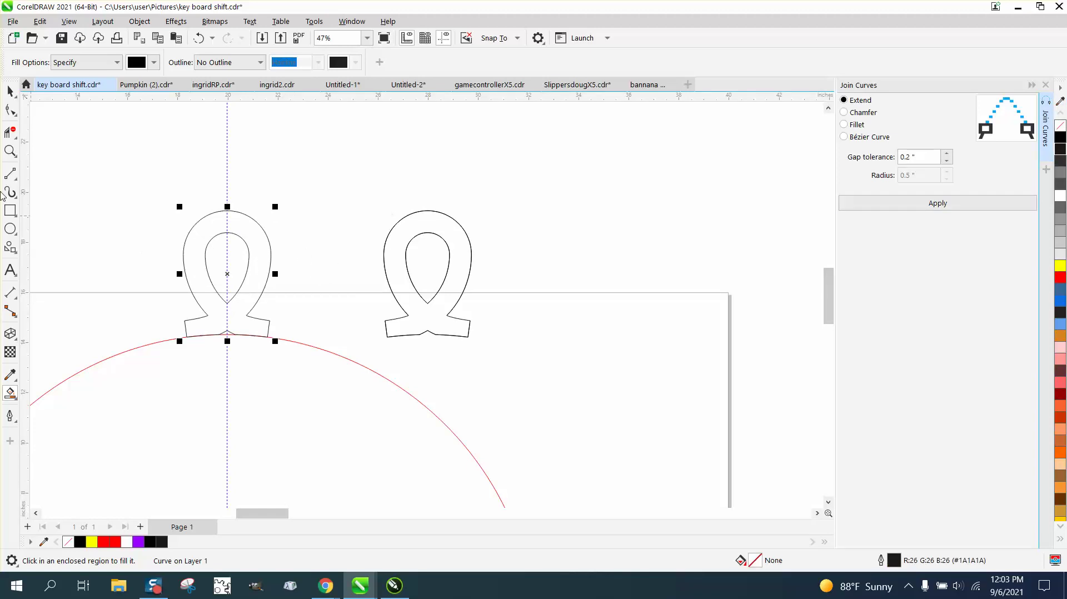
Break the curve apart at the nodes on the left and right ends of the loop's base
{"action": "left_click", "coordinate": [10, 150]}
{"action": "left_click_drag", "start_coordinate": [144, 186], "coordinate": [464, 418]}
{"action": "left_click", "coordinate": [10, 109]}
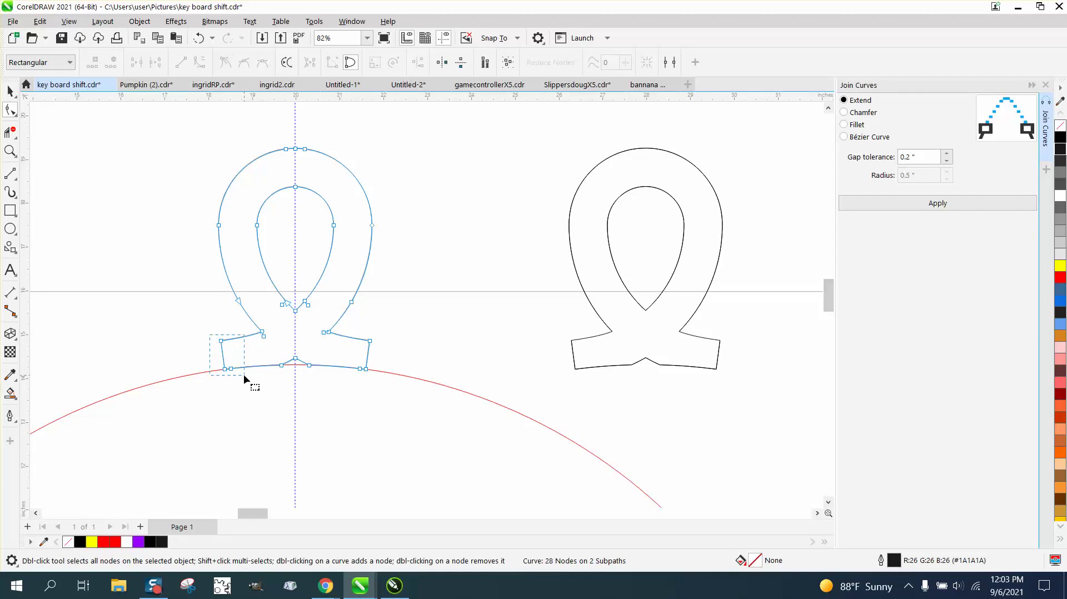
{"action": "left_click_drag", "start_coordinate": [248, 377], "coordinate": [249, 375]}
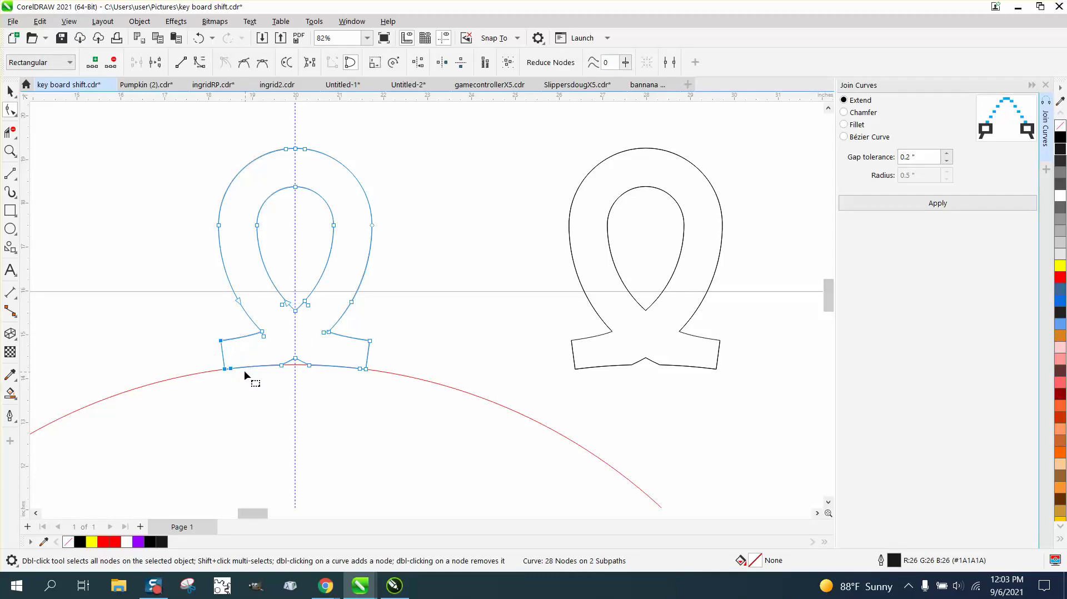
{"action": "right_click", "coordinate": [228, 368]}
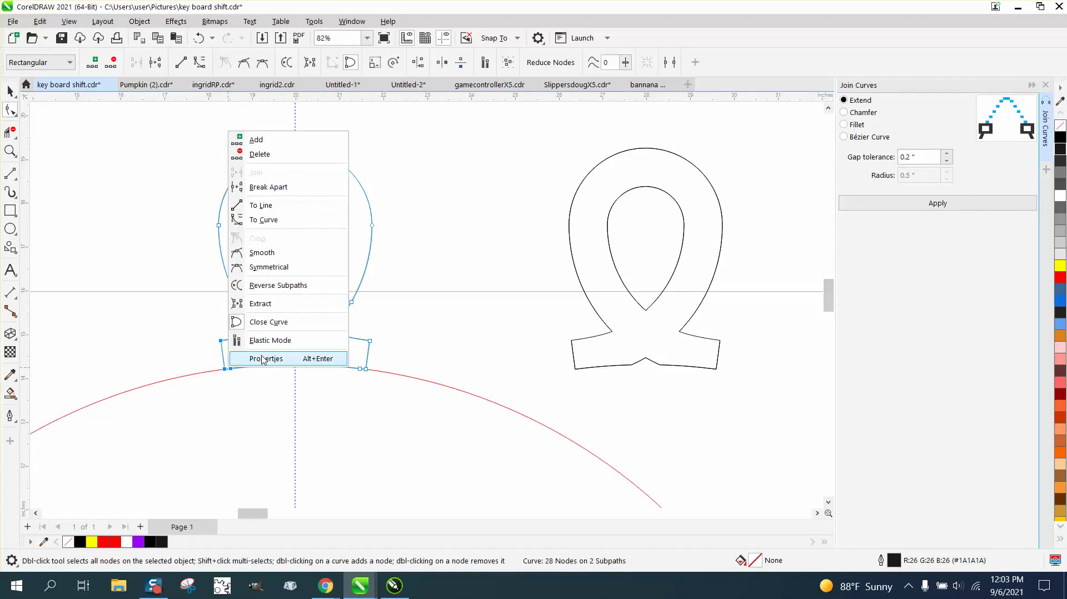
{"action": "left_click", "coordinate": [258, 188]}
{"action": "left_click_drag", "start_coordinate": [400, 329], "coordinate": [353, 396]}
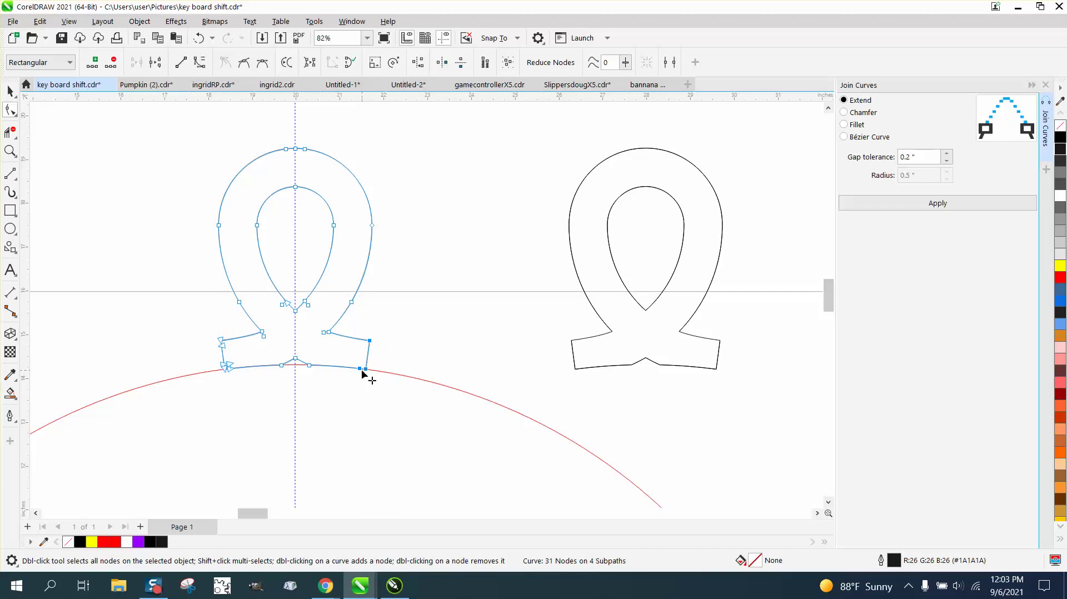
{"action": "right_click", "coordinate": [364, 371]}
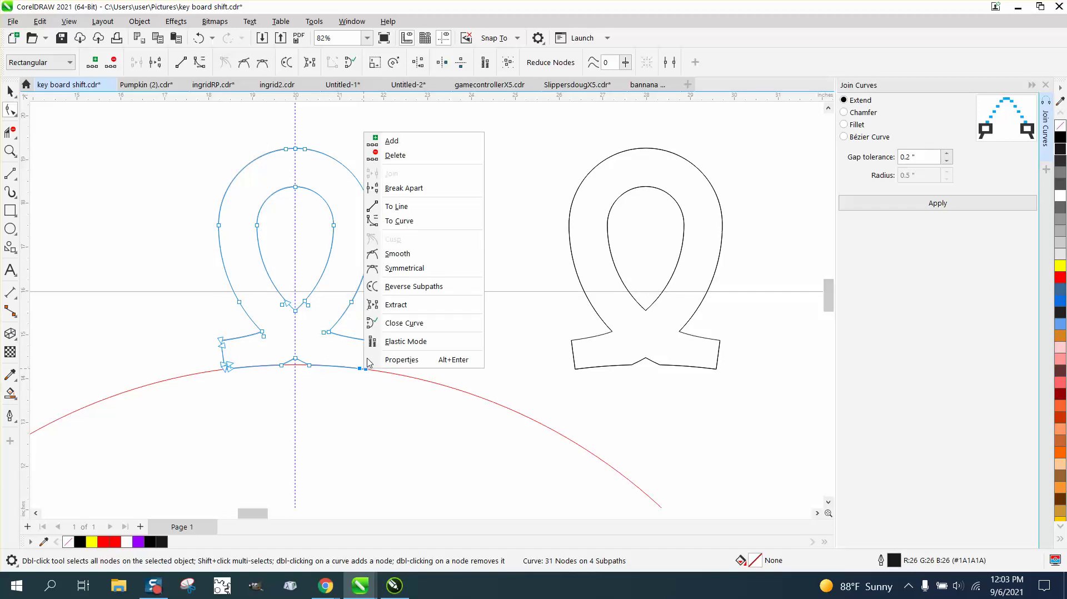
{"action": "left_click", "coordinate": [400, 185]}
Delete the short end segments on both sides of the loop's base using Virtual Segment Delete
{"action": "left_click", "coordinate": [10, 132]}
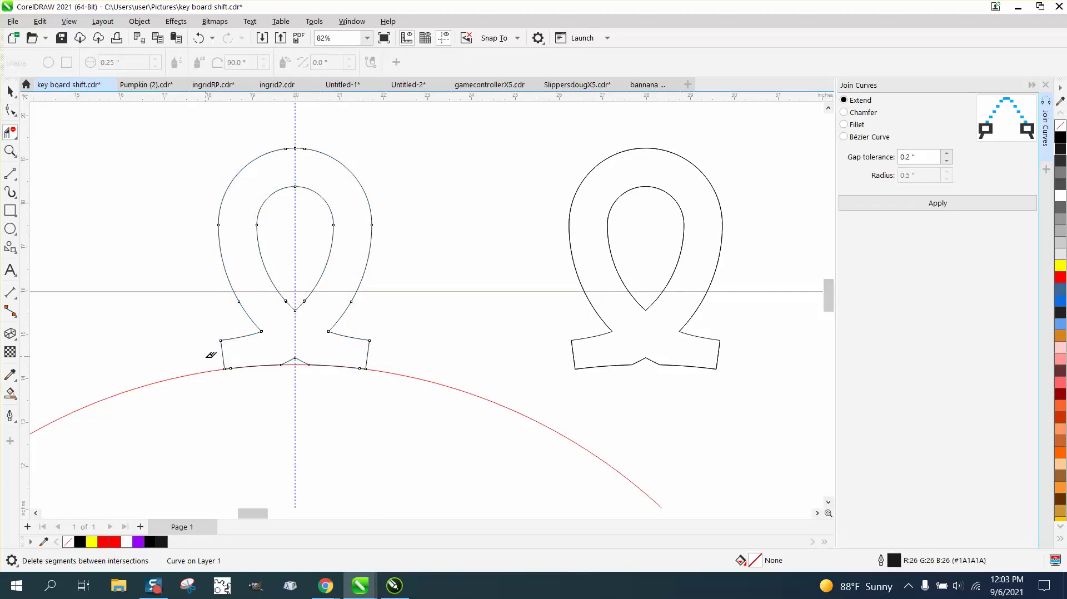
{"action": "left_click", "coordinate": [223, 352]}
{"action": "left_click", "coordinate": [367, 353]}
{"action": "left_click_drag", "start_coordinate": [226, 357], "coordinate": [386, 382]}
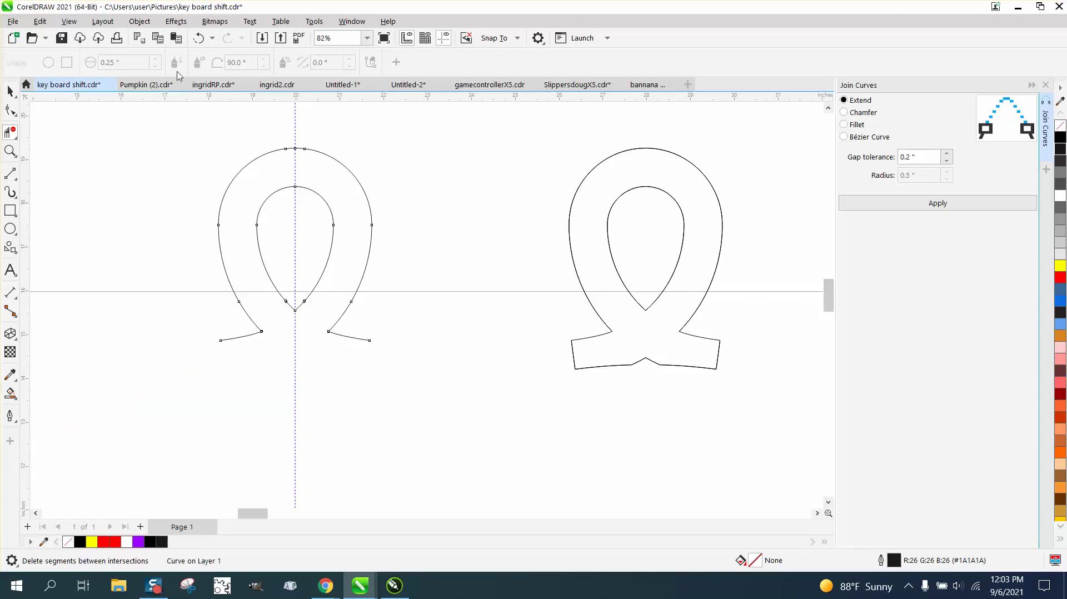
{"action": "left_click", "coordinate": [199, 37]}
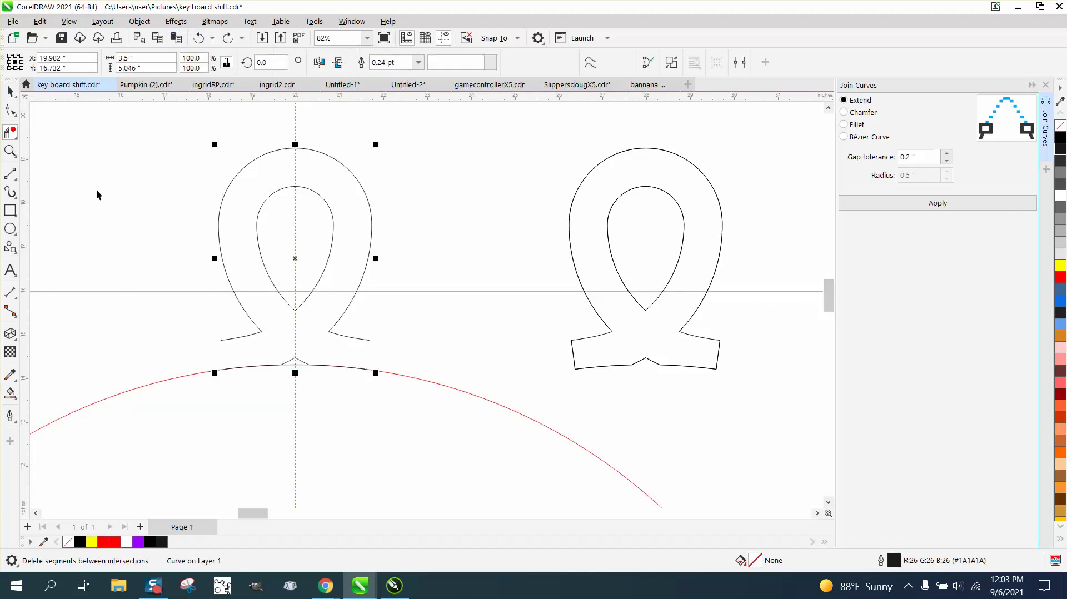
Move the red circle 4 inches down, clear of the loop's base
{"action": "left_click", "coordinate": [10, 91]}
{"action": "left_click", "coordinate": [467, 396]}
{"action": "left_click", "coordinate": [463, 391]}
{"action": "key", "text": "Delete"}
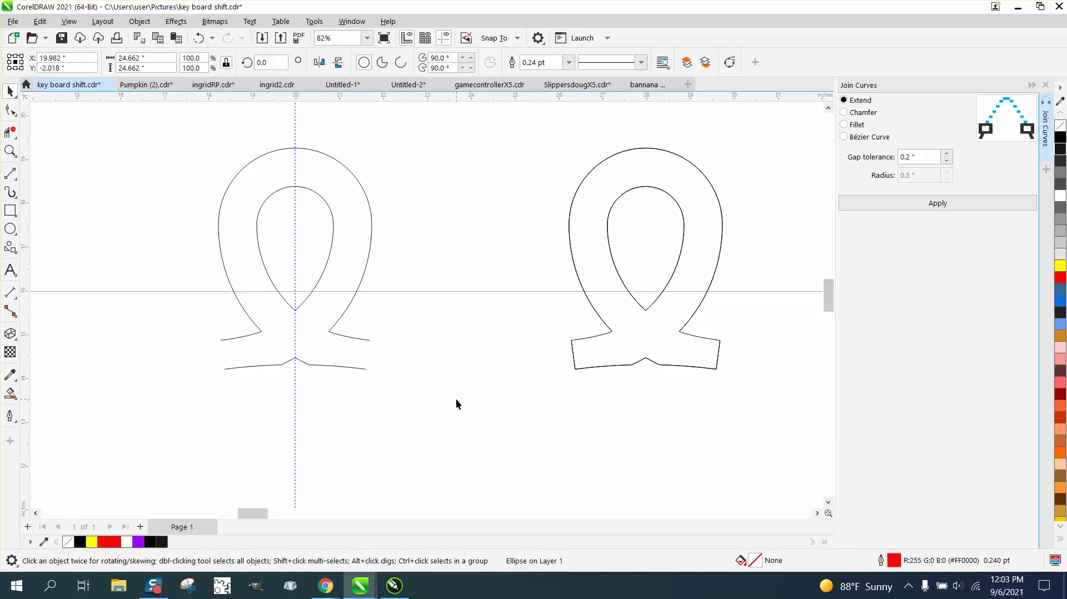
Delete the bottom edge of the loop's base using Virtual Segment Delete
{"action": "left_click", "coordinate": [10, 132]}
{"action": "left_click_drag", "start_coordinate": [209, 353], "coordinate": [393, 380]}
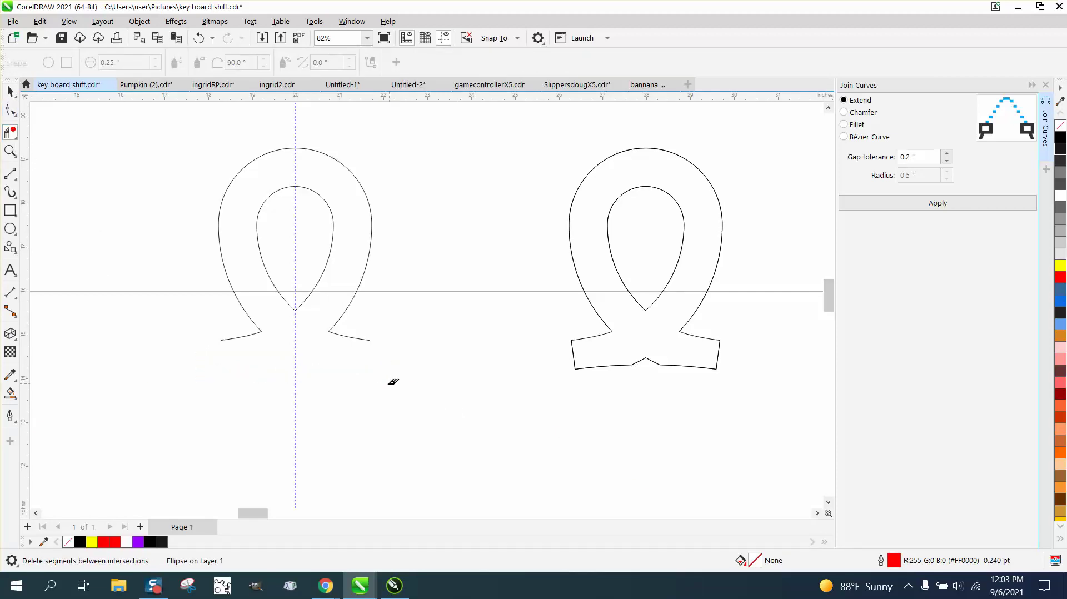
{"action": "left_click", "coordinate": [10, 91]}
{"action": "scroll", "coordinate": [238, 247], "scroll_direction": "down", "scroll_amount": 2}
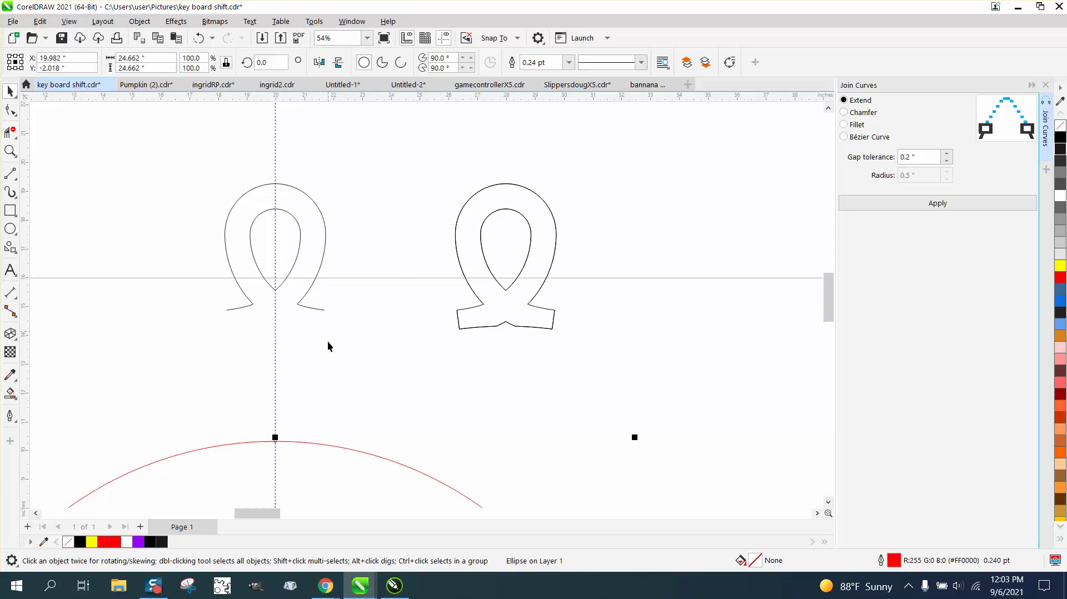
Move the red circle 4 inches up, back to just below the loop's base, and select the open loop
{"action": "left_click", "coordinate": [334, 450]}
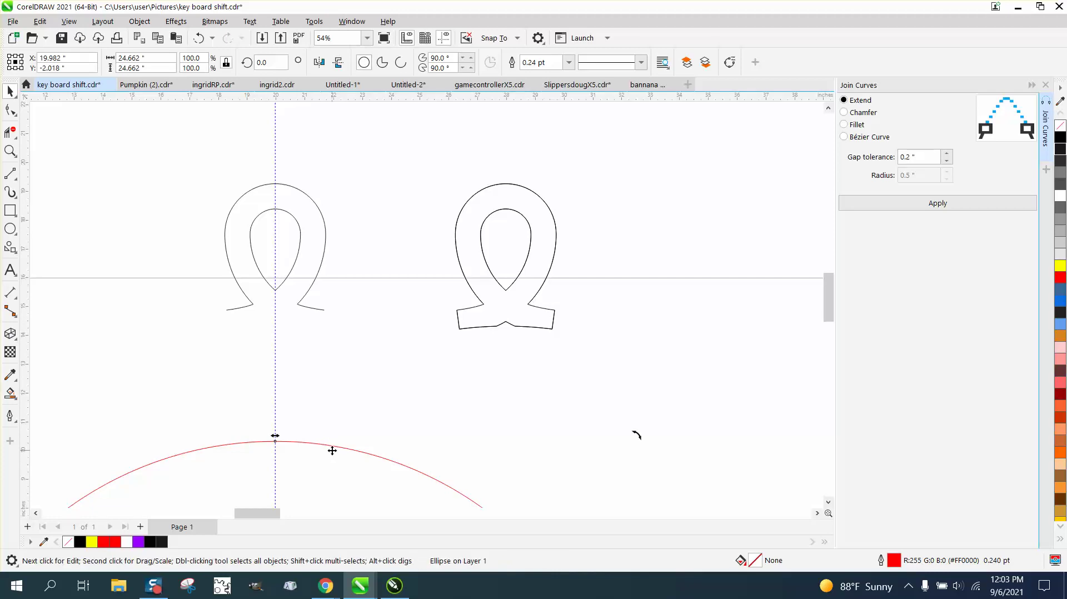
{"action": "key", "text": "shift+Up"}
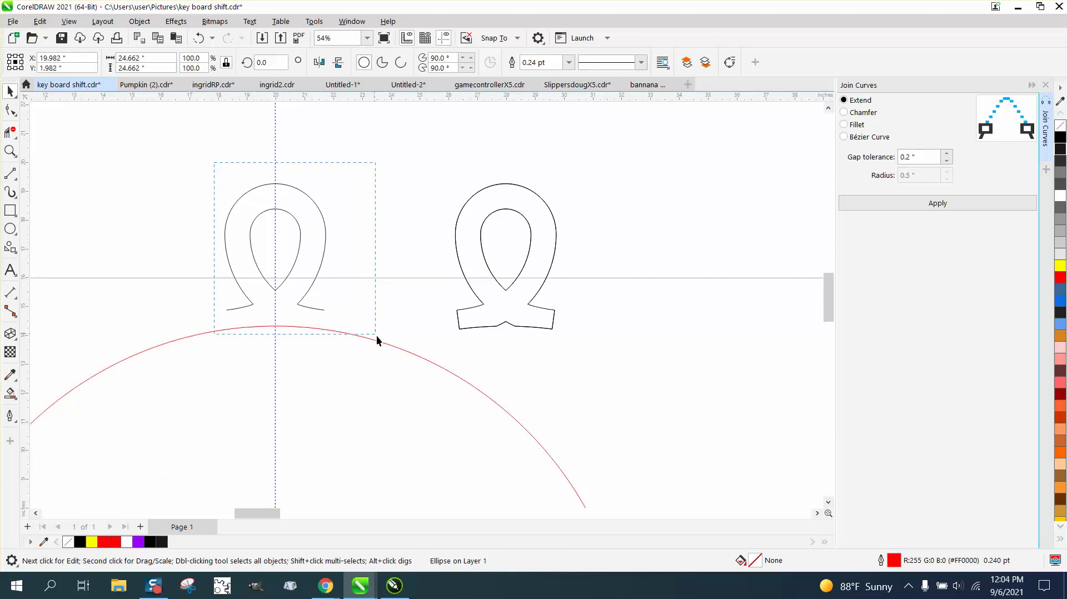
{"action": "left_click_drag", "start_coordinate": [377, 337], "coordinate": [383, 346]}
{"action": "key", "text": "ctrl+f"}
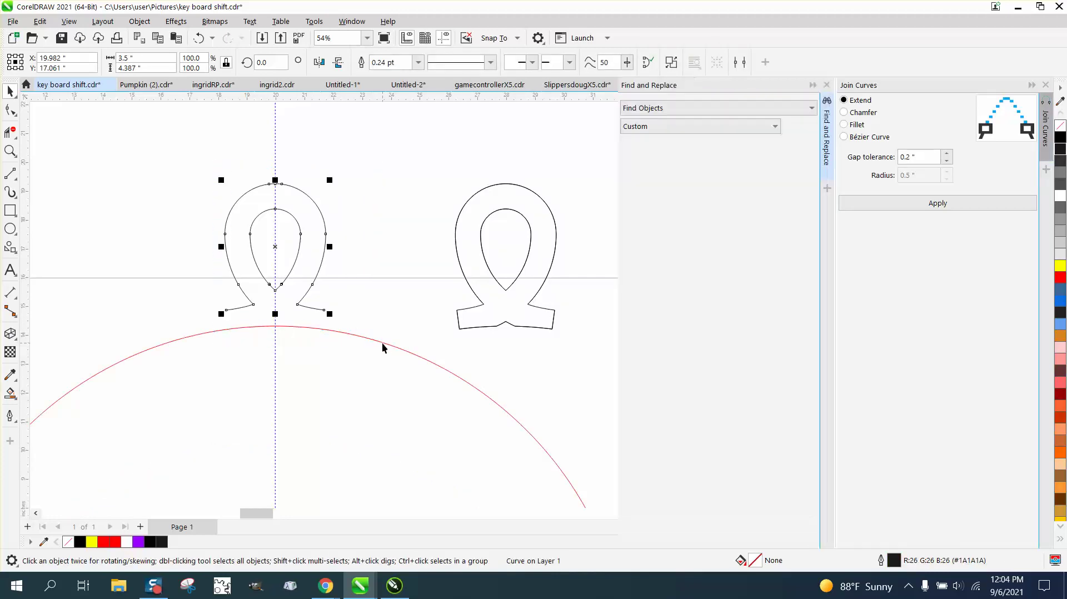
{"action": "left_click", "coordinate": [827, 85]}
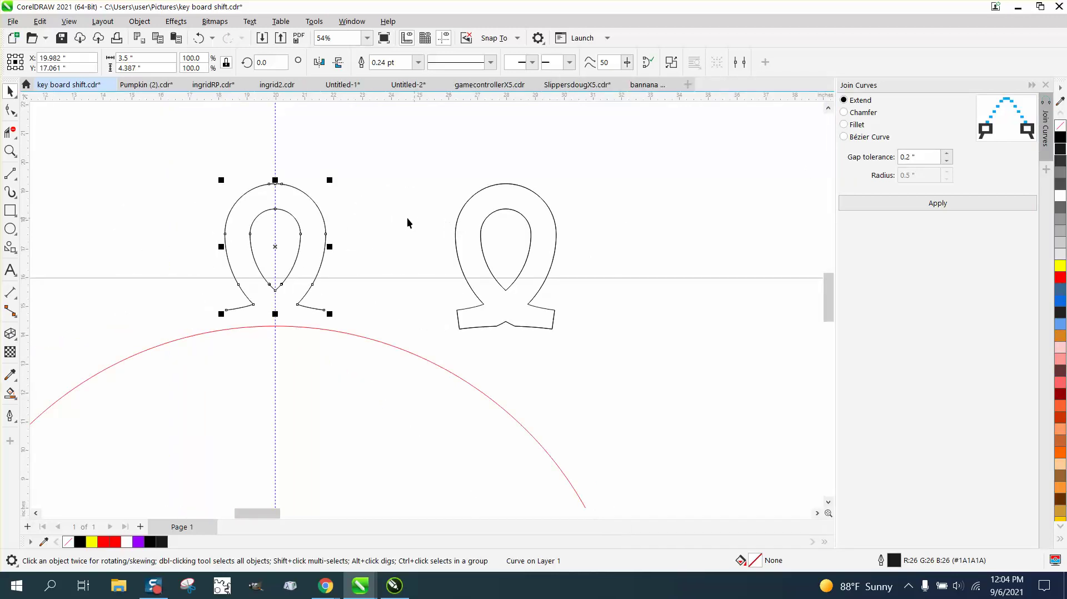
Place the open loop's rotation center on the red circle's center, where the guidelines cross
{"action": "scroll", "coordinate": [372, 235], "scroll_direction": "down", "scroll_amount": 2}
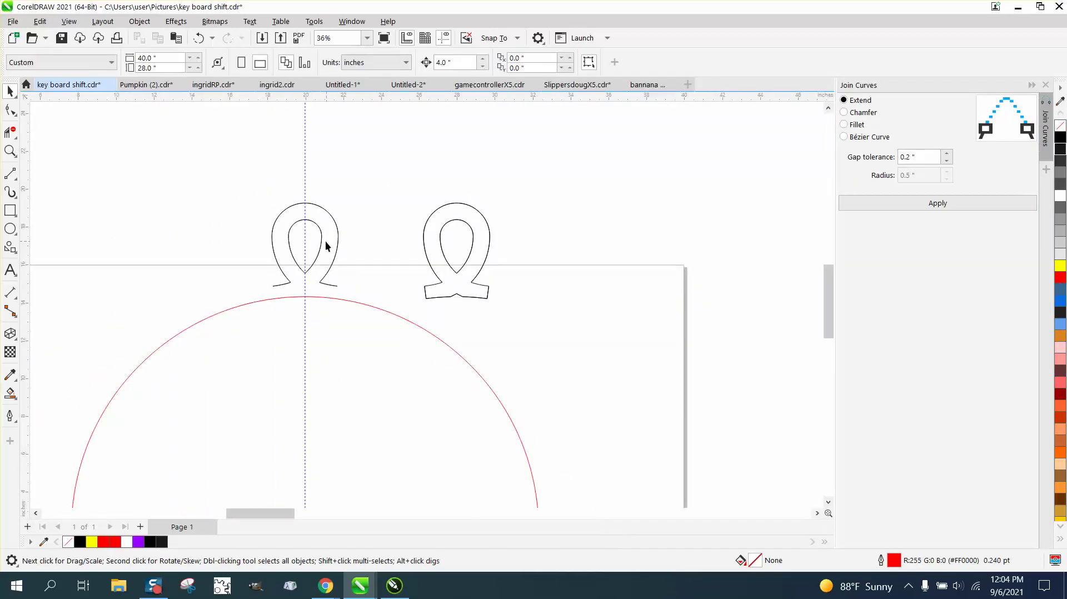
{"action": "left_click", "coordinate": [312, 247]}
{"action": "scroll", "coordinate": [311, 247], "scroll_direction": "down", "scroll_amount": 2}
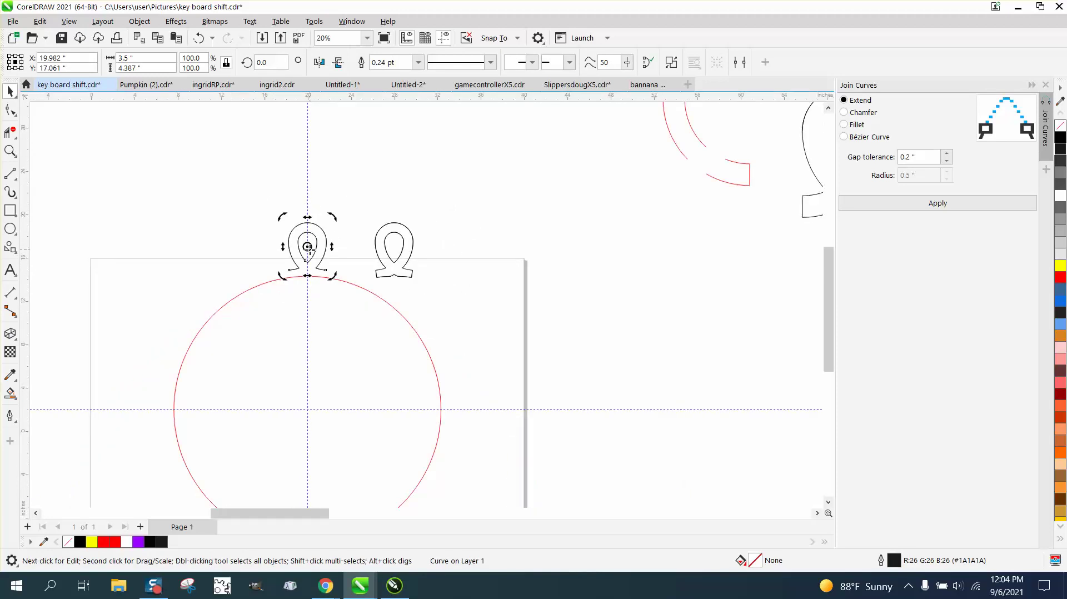
{"action": "left_click_drag", "start_coordinate": [307, 327], "coordinate": [308, 405]}
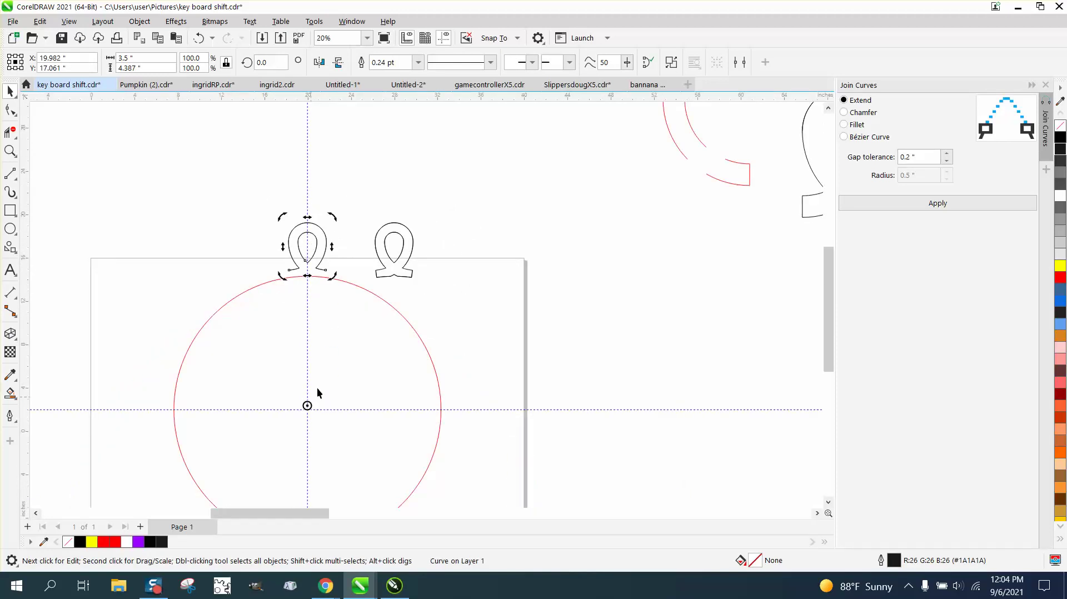
{"action": "left_click", "coordinate": [342, 220]}
{"action": "left_click", "coordinate": [316, 244]}
{"action": "left_click", "coordinate": [308, 246]}
Create two copies of the loop around the circle's center, rotated 15 and 30 degrees
{"action": "type", "text": "15"}
{"action": "key", "text": "Return"}
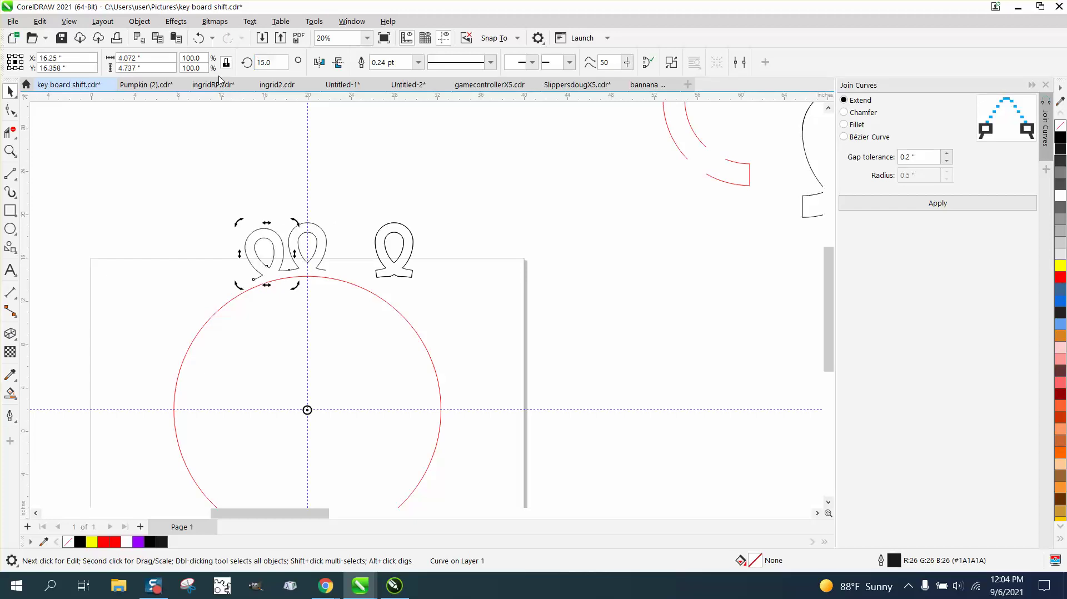
{"action": "left_click", "coordinate": [270, 62]}
{"action": "type", "text": "30"}
{"action": "key", "text": "Return"}
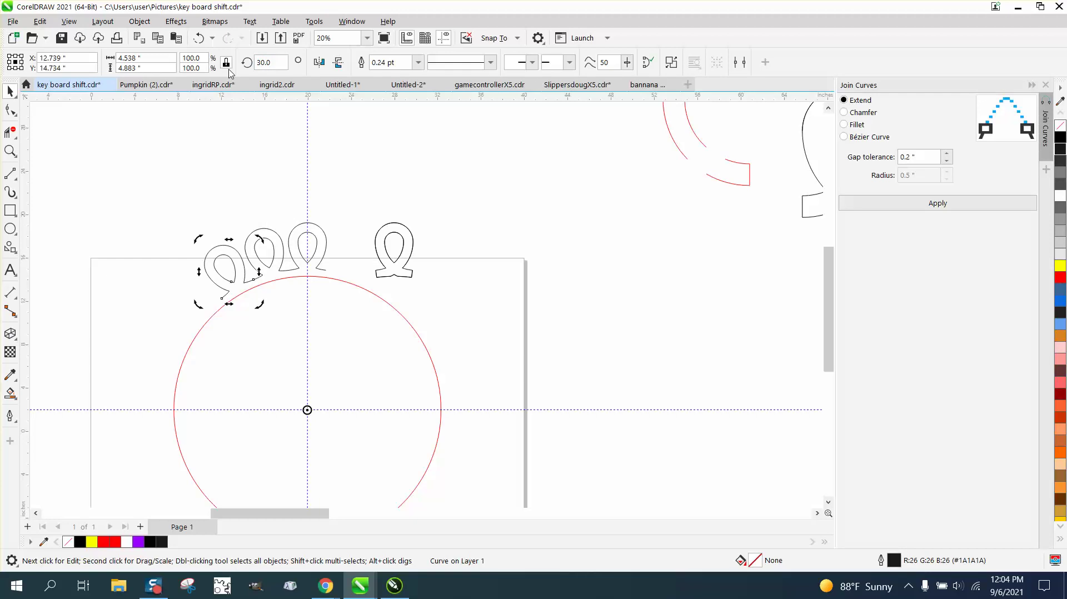
Repeat the rotated copy in 15-degree increments around the circle up to 105 degrees
{"action": "key", "text": "ctrl+r"}
{"action": "key", "text": "ctrl+r"}
{"action": "key", "text": "ctrl+r"}
{"action": "key", "text": "ctrl+r"}
{"action": "key", "text": "ctrl+r"}
{"action": "right_click", "coordinate": [229, 72]}
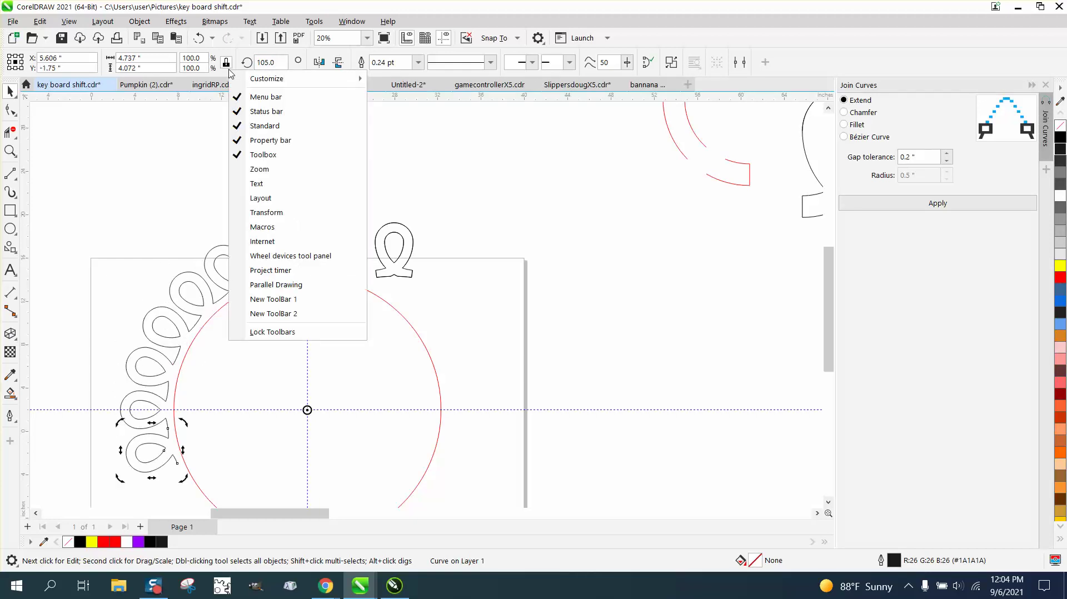
{"action": "left_click", "coordinate": [410, 155]}
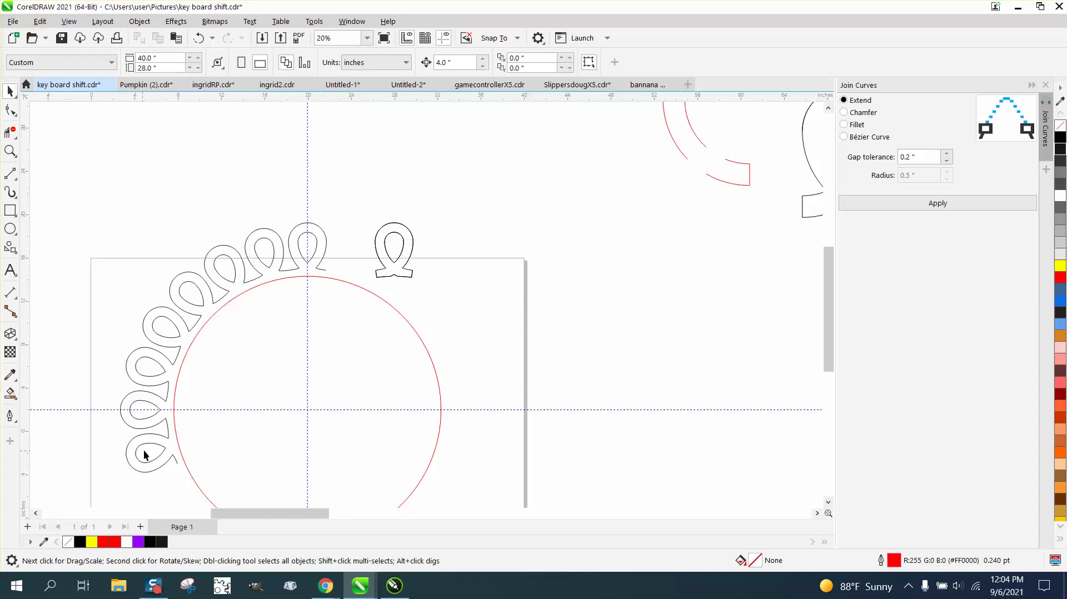
Create a copy of the lowest loop around the circle's center, rotated to 120 degrees
{"action": "left_click", "coordinate": [162, 443]}
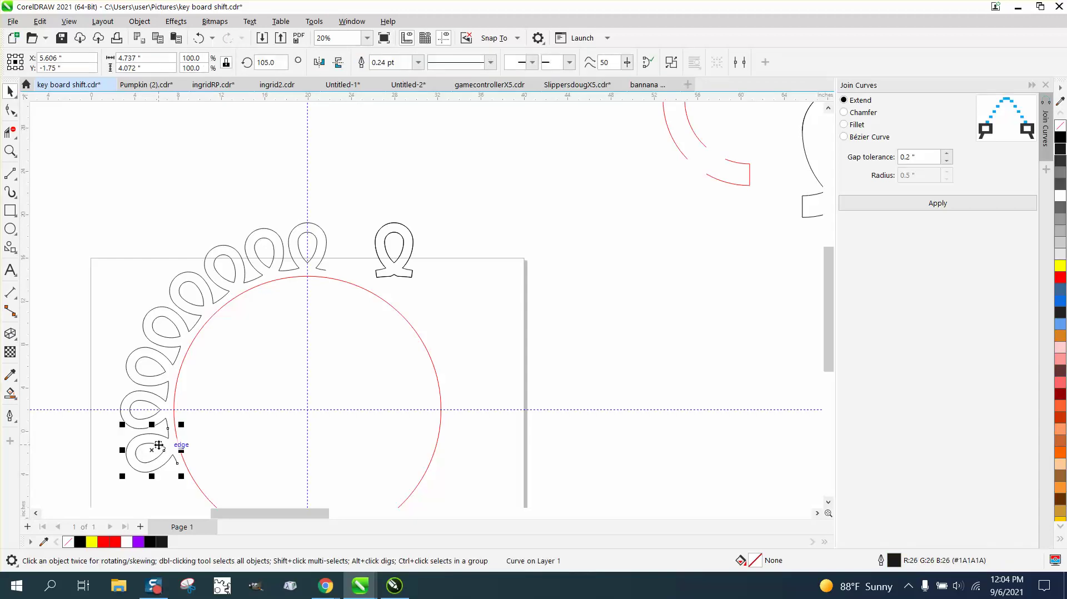
{"action": "left_click", "coordinate": [262, 62]}
{"action": "type", "text": "2"}
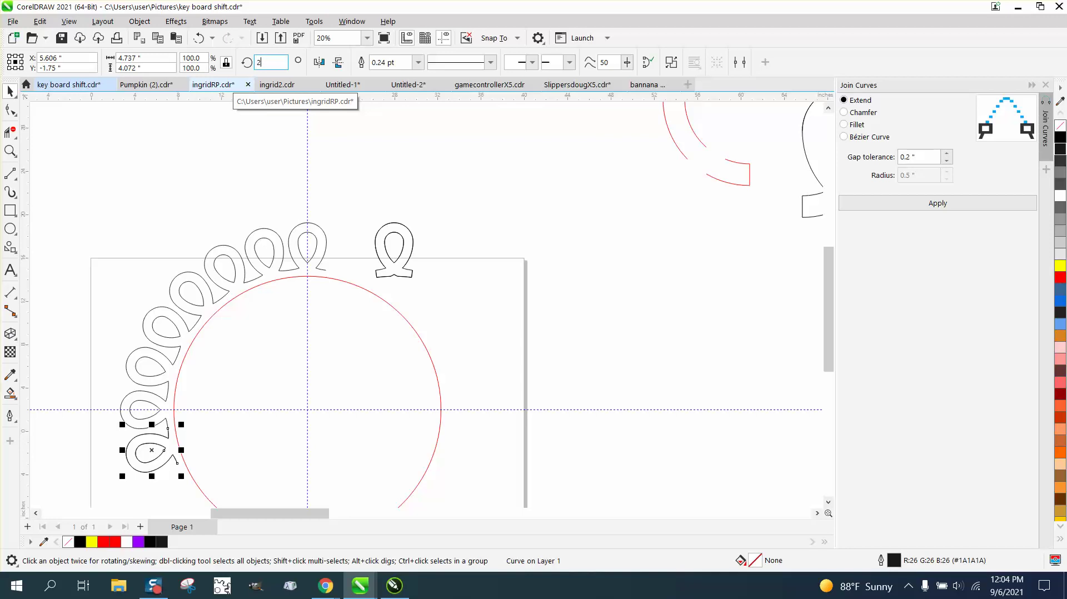
{"action": "type", "text": "1250"}
{"action": "key", "text": "Return"}
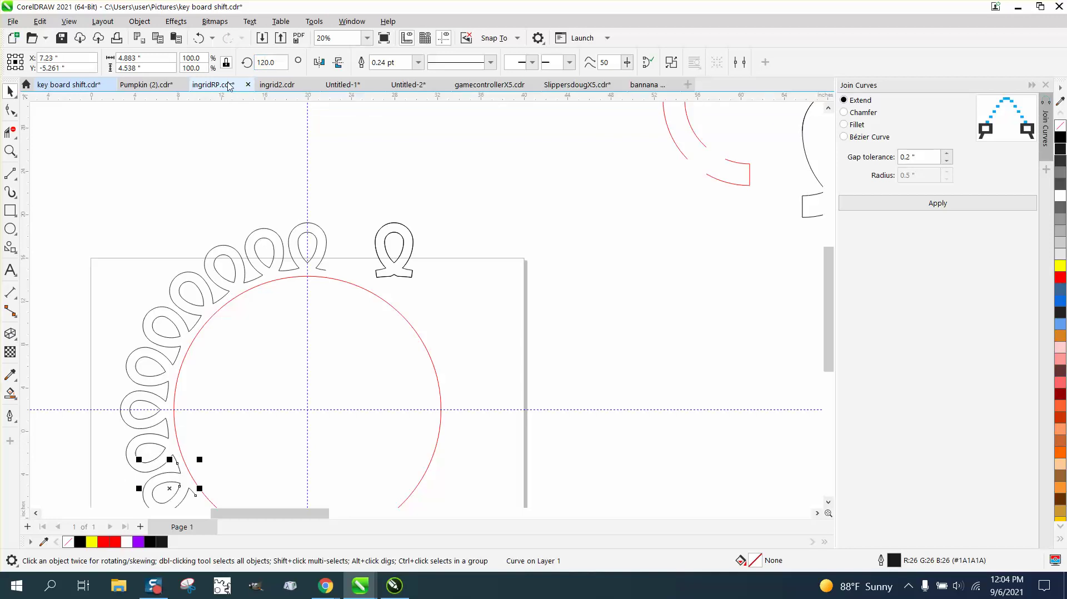
Repeat the rotated loop copy in 15-degree increments around the circle up to 300 degrees
{"action": "key", "text": "ctrl+r"}
{"action": "key", "text": "ctrl+r"}
{"action": "key", "text": "ctrl+r"}
{"action": "key", "text": "ctrl+r"}
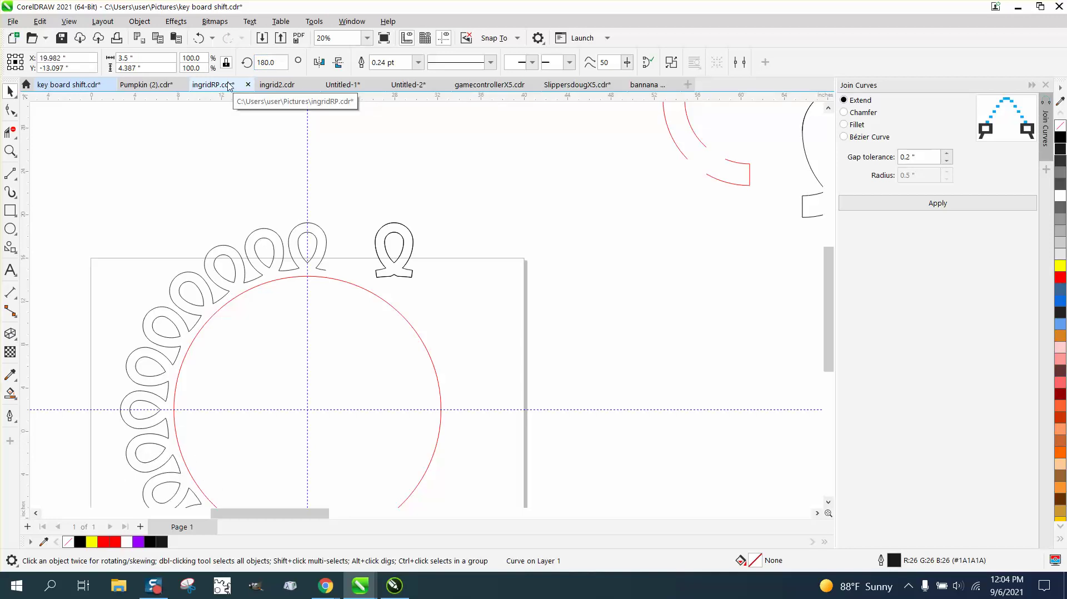
{"action": "key", "text": "ctrl+r"}
{"action": "key", "text": "ctrl+r"}
{"action": "key", "text": "ctrl+r"}
{"action": "key", "text": "ctrl+r"}
{"action": "key", "text": "ctrl+r"}
{"action": "key", "text": "ctrl+r"}
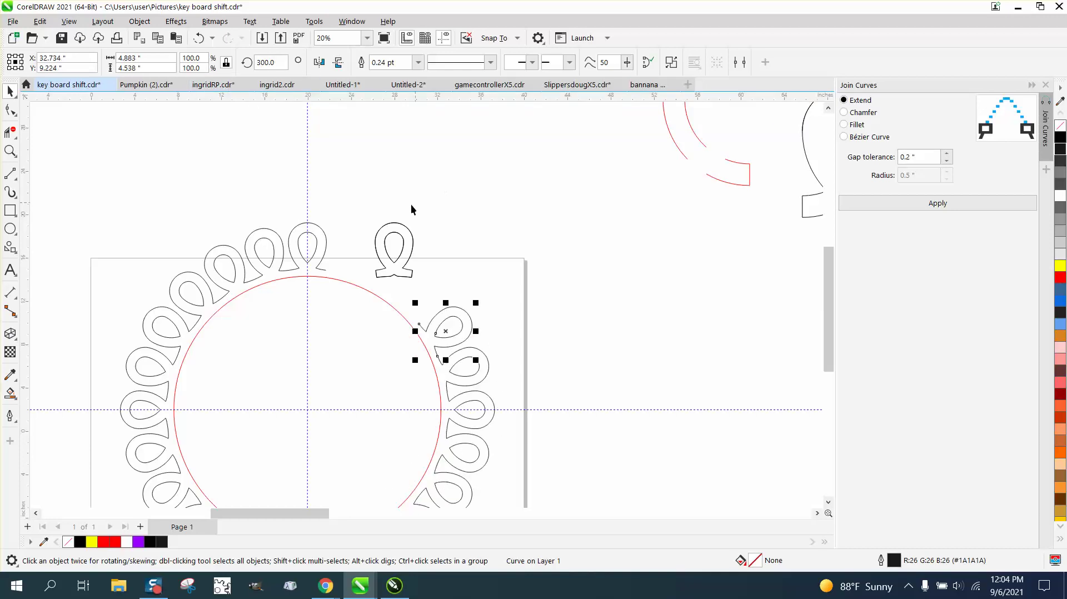
Move the spare closed-base loop off the page, clear of the ring's open section
{"action": "left_click_drag", "start_coordinate": [365, 218], "coordinate": [374, 267]}
{"action": "left_click_drag", "start_coordinate": [441, 282], "coordinate": [442, 282]}
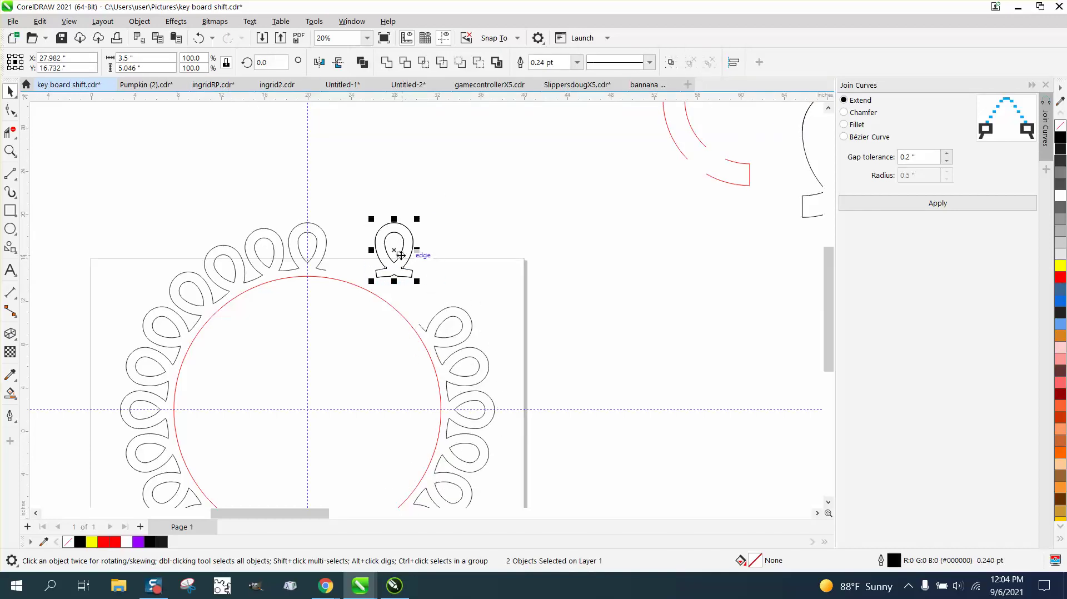
{"action": "left_click_drag", "start_coordinate": [395, 255], "coordinate": [555, 246]}
Complete the ring with loop copies rotated to 315, 330 and 345 degrees around the circle's center
{"action": "left_click", "coordinate": [463, 310]}
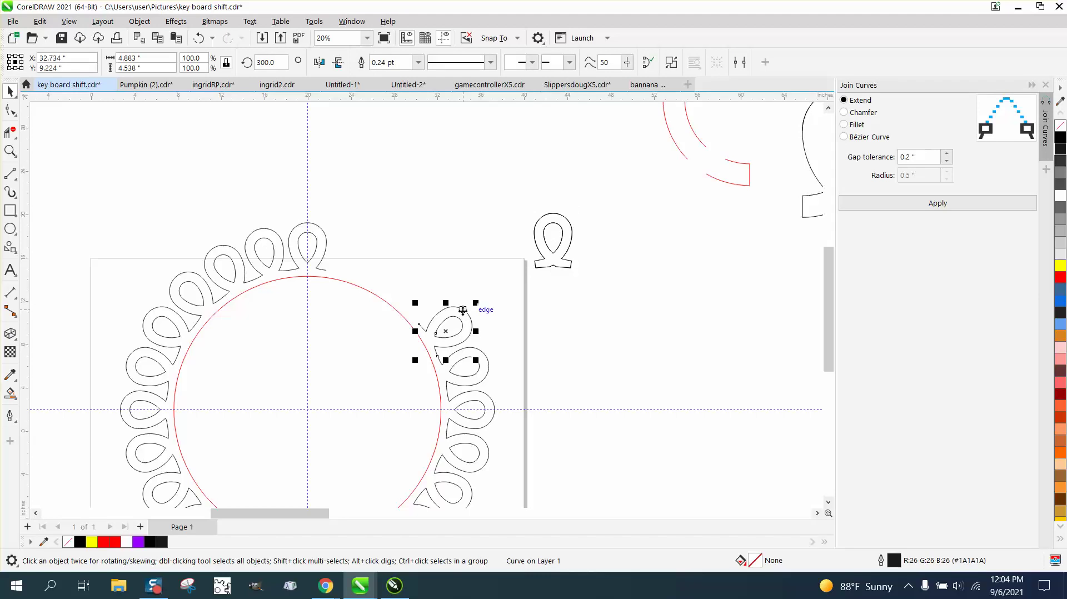
{"action": "left_click", "coordinate": [271, 62]}
{"action": "type", "text": "315"}
{"action": "key", "text": "Return"}
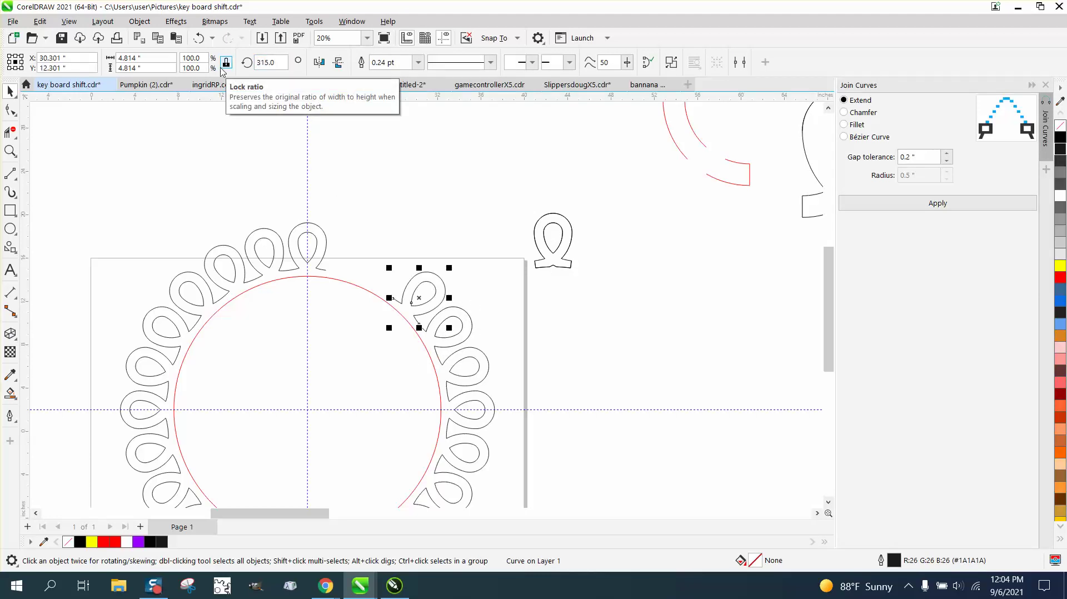
{"action": "key", "text": "ctrl+r"}
{"action": "key", "text": "ctrl+r"}
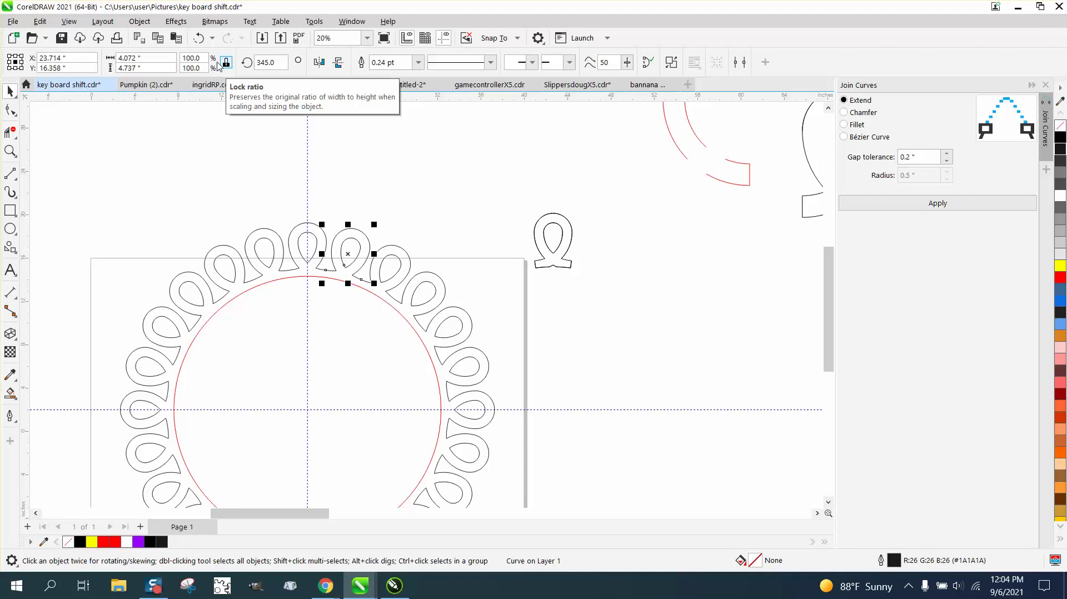
Examine closely where the base edges of neighboring loops meet near the top of the ring
{"action": "key", "text": "F3"}
{"action": "left_click", "coordinate": [10, 151]}
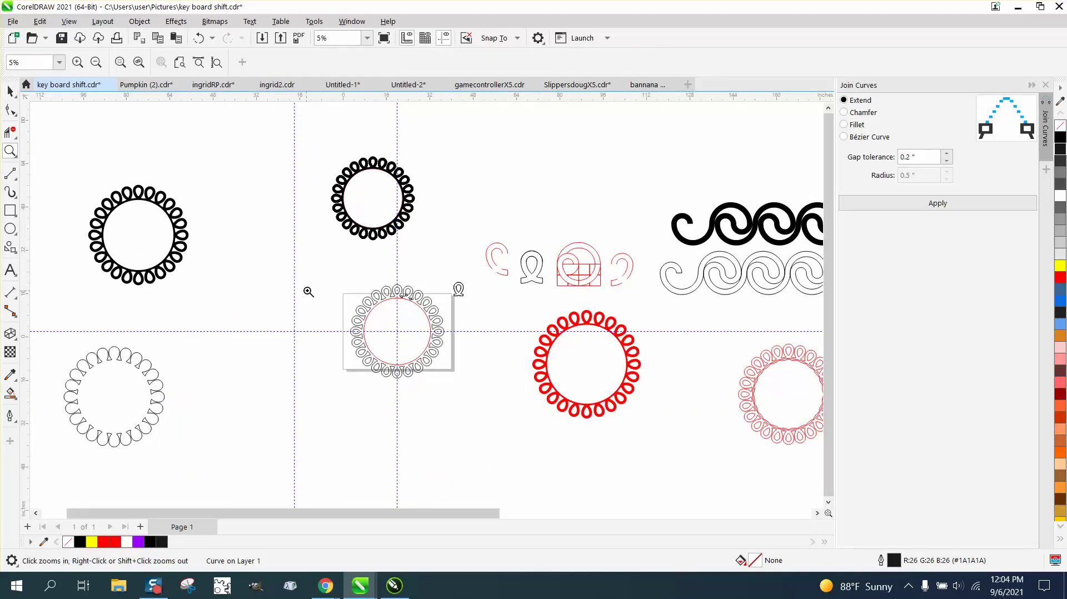
{"action": "left_click_drag", "start_coordinate": [340, 273], "coordinate": [488, 364]}
{"action": "left_click", "coordinate": [391, 214]}
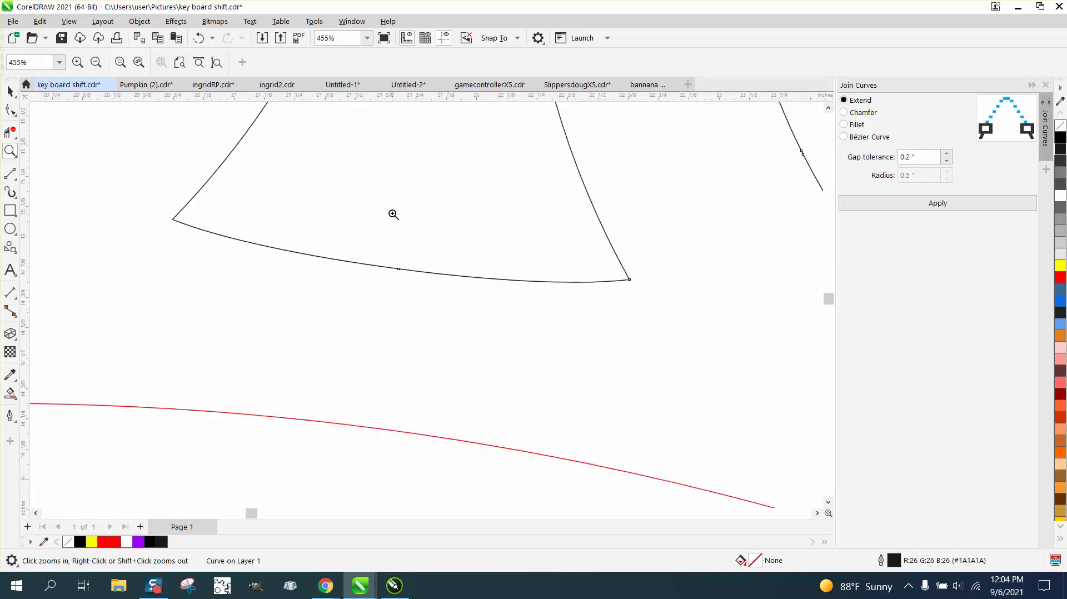
{"action": "right_click", "coordinate": [394, 214]}
{"action": "left_click_drag", "start_coordinate": [381, 239], "coordinate": [429, 259]}
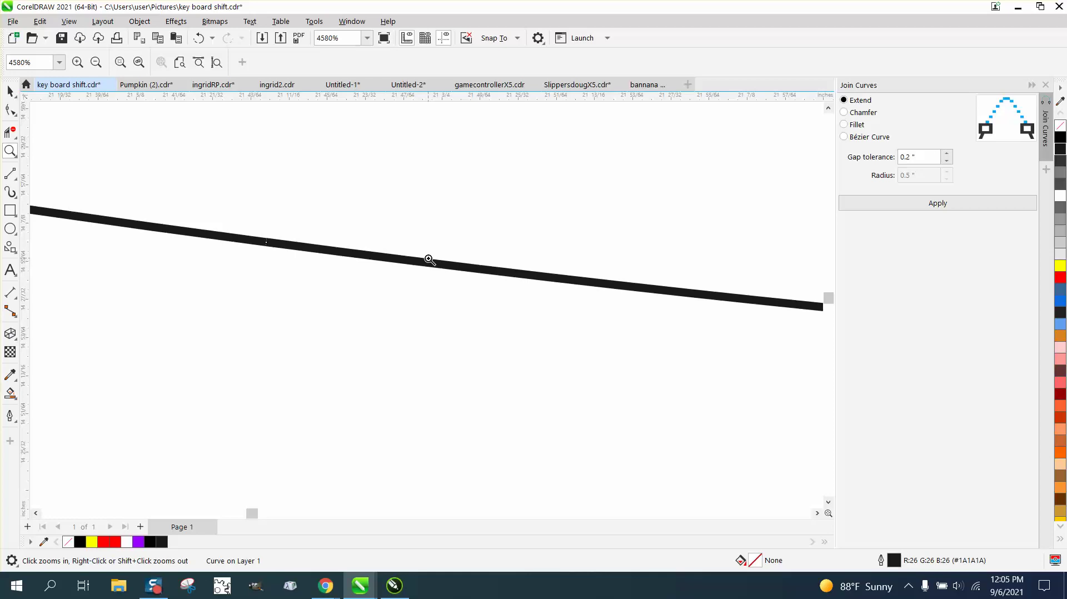
{"action": "scroll", "coordinate": [428, 259], "scroll_direction": "down", "scroll_amount": 10}
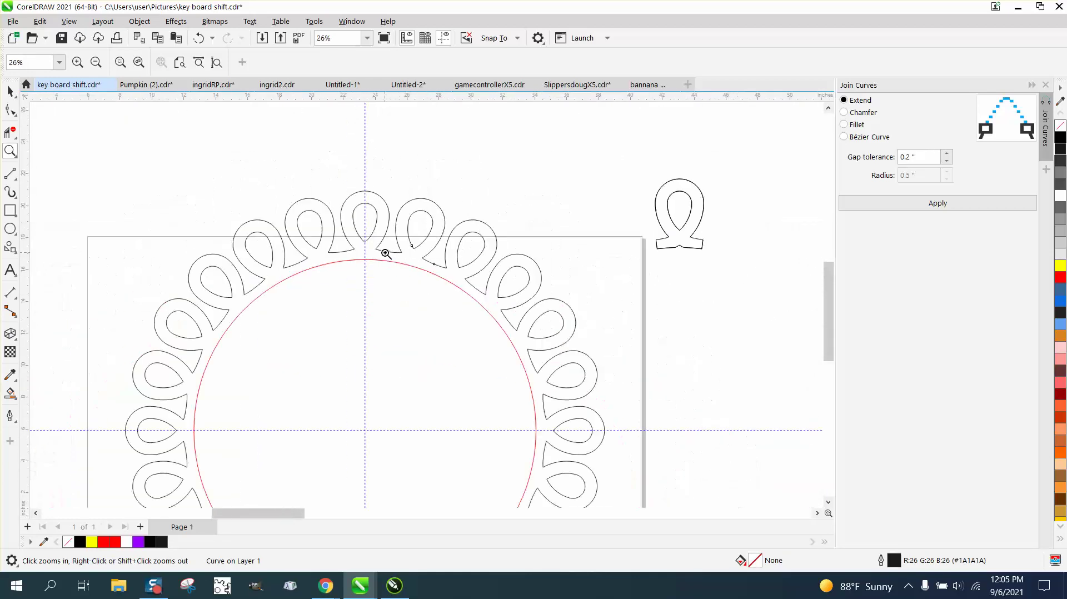
Draw a rectangle about 46.3 by 36.6 inches around the ring and Smart Fill the area between the circle and the loop outlines with black
{"action": "scroll", "coordinate": [385, 253], "scroll_direction": "down", "scroll_amount": 1}
{"action": "left_click", "coordinate": [10, 210]}
{"action": "mouse_move", "coordinate": [174, 206]}
{"action": "left_mouse_down"}
{"action": "mouse_move", "coordinate": [256, 294]}
{"action": "mouse_move", "coordinate": [522, 469]}
{"action": "mouse_move", "coordinate": [542, 495]}
{"action": "left_mouse_up"}
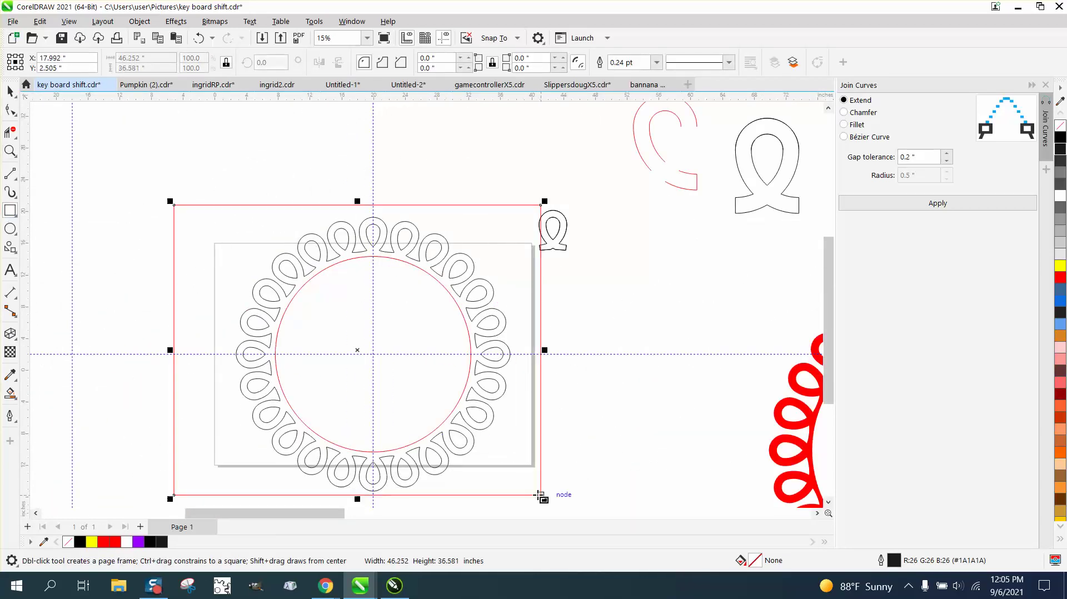
{"action": "left_click", "coordinate": [10, 393]}
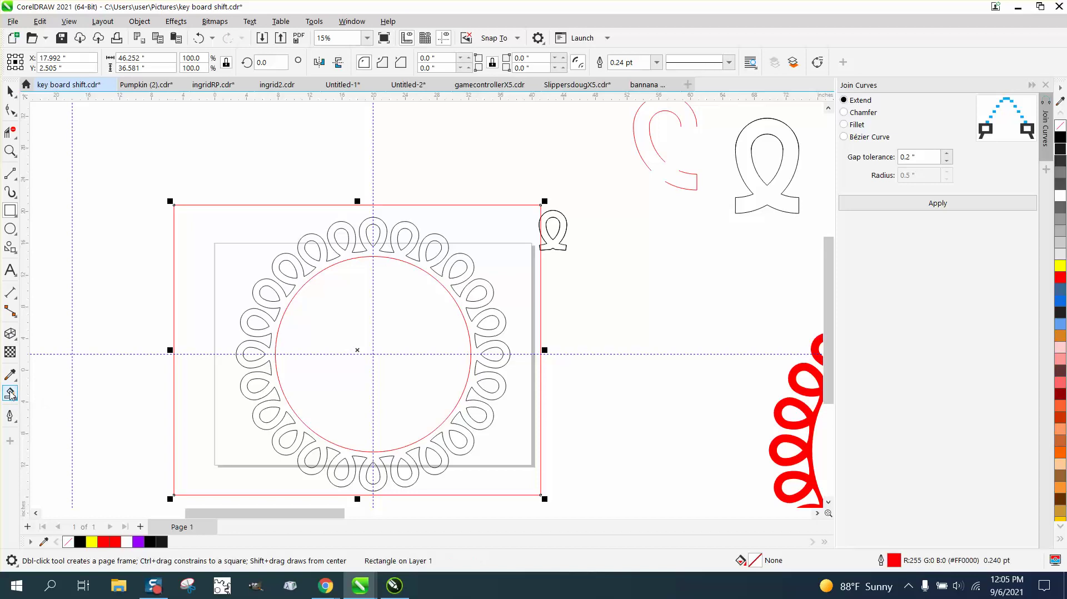
{"action": "left_click", "coordinate": [272, 354]}
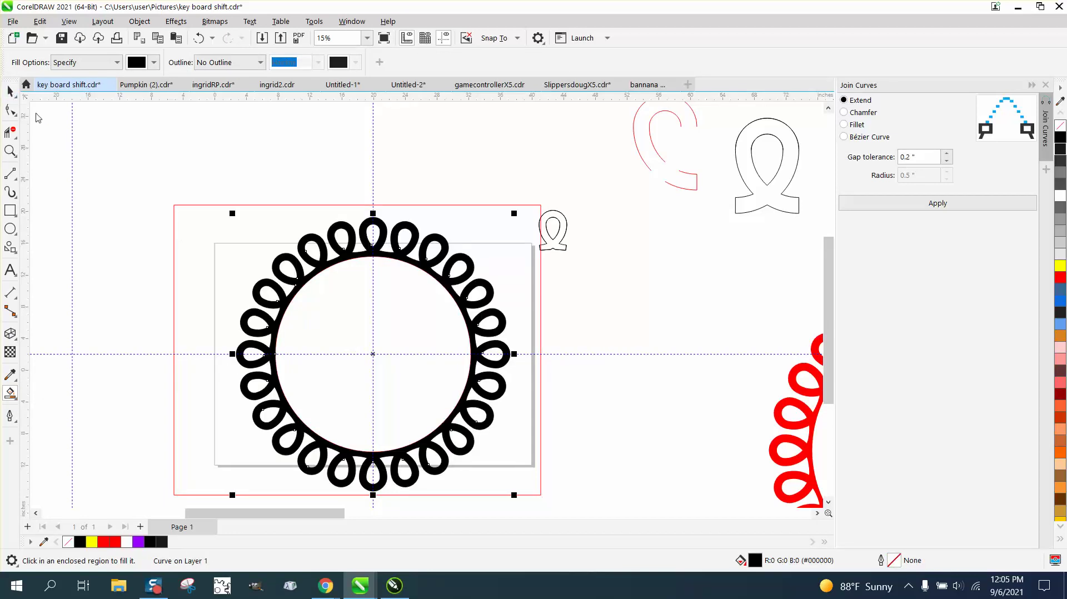
Move the filled black ring to the left of the page and delete the loop outlines, red circle, rectangle and spare loop
{"action": "key", "text": "space"}
{"action": "scroll", "coordinate": [333, 320], "scroll_direction": "down", "scroll_amount": 2}
{"action": "left_click_drag", "start_coordinate": [360, 341], "coordinate": [122, 265]}
{"action": "left_click_drag", "start_coordinate": [215, 228], "coordinate": [517, 450]}
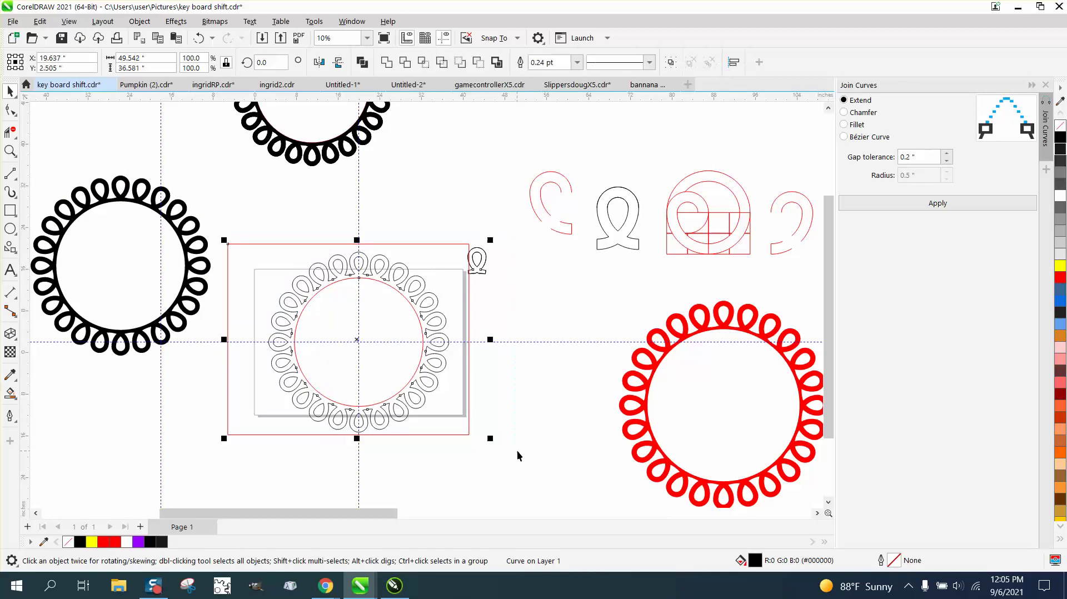
{"action": "key", "text": "Delete"}
Center the filled black ring on the page
{"action": "left_click", "coordinate": [199, 256]}
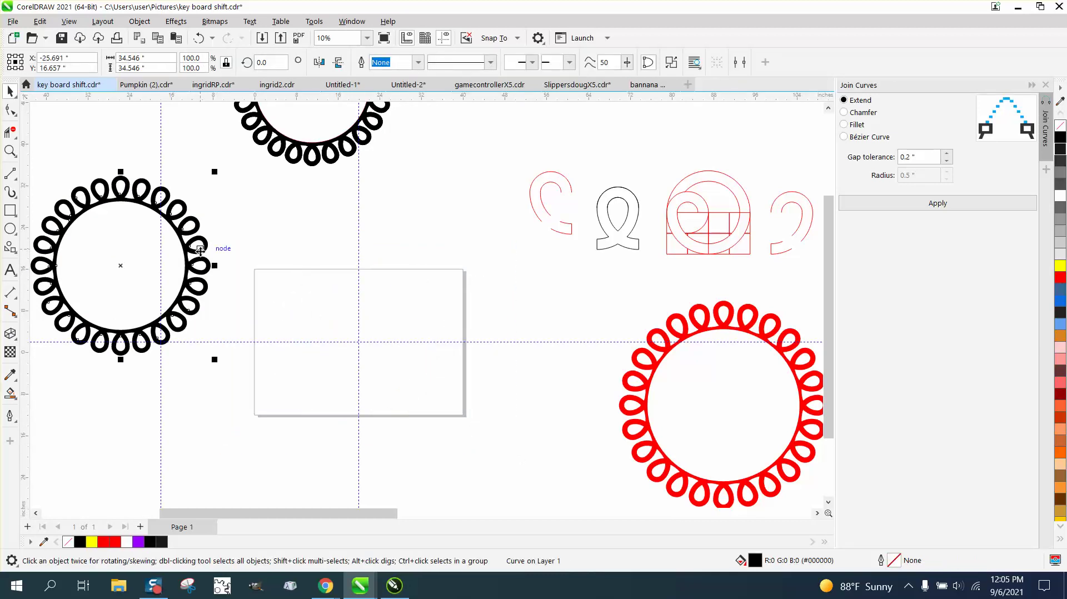
{"action": "key", "text": "Delete"}
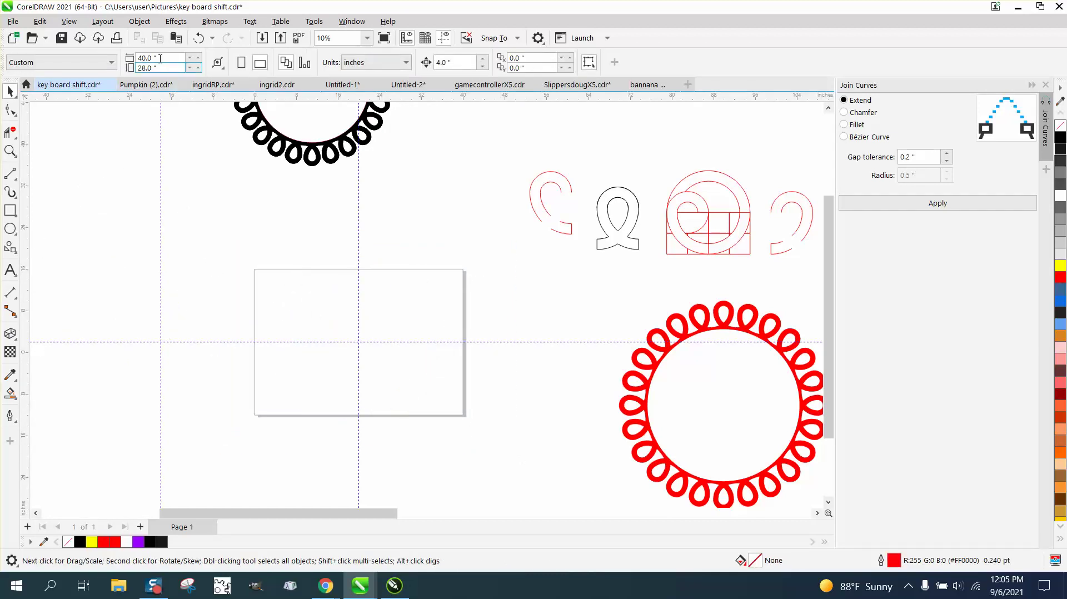
{"action": "left_click", "coordinate": [198, 41]}
{"action": "key", "text": "p"}
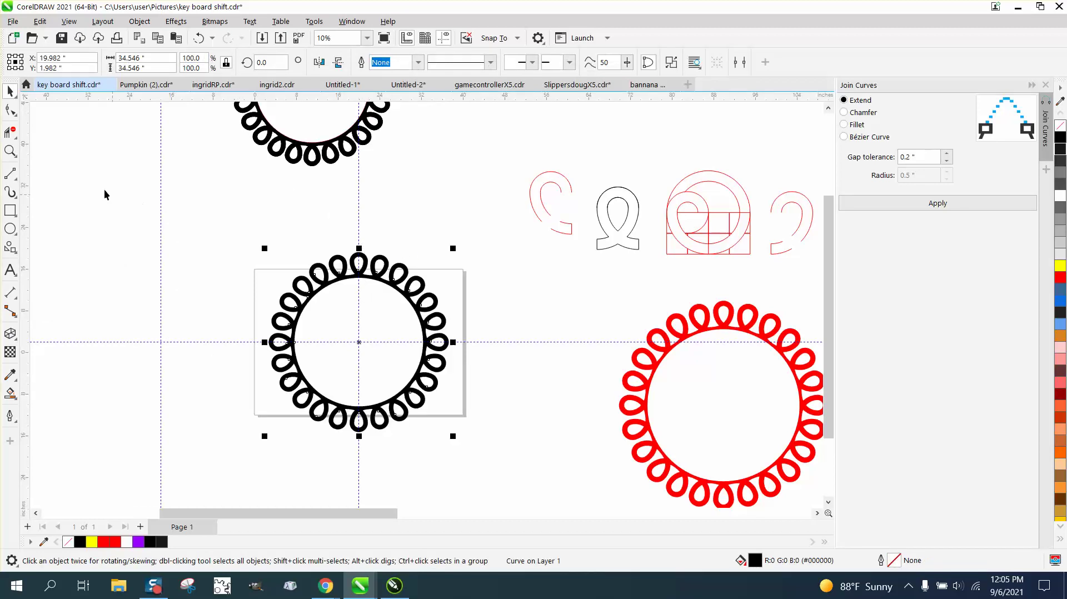
Examine the loops and their joins along the top of the filled black ring
{"action": "left_click", "coordinate": [10, 150]}
{"action": "left_click_drag", "start_coordinate": [330, 250], "coordinate": [418, 298]}
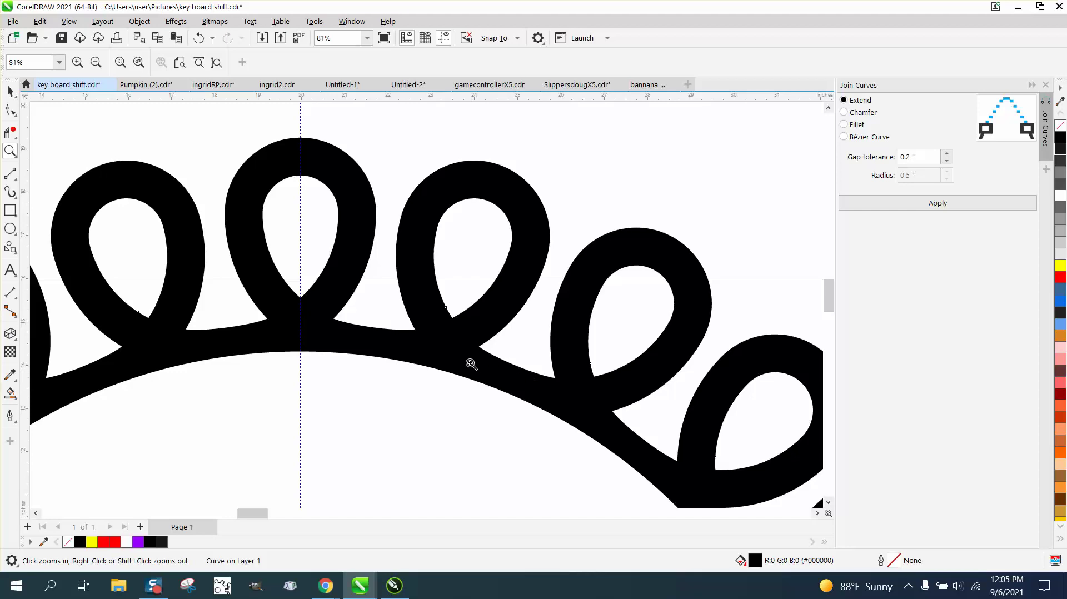
{"action": "scroll", "coordinate": [405, 335], "scroll_direction": "down", "scroll_amount": 1}
{"action": "scroll", "coordinate": [333, 322], "scroll_direction": "down", "scroll_amount": 2}
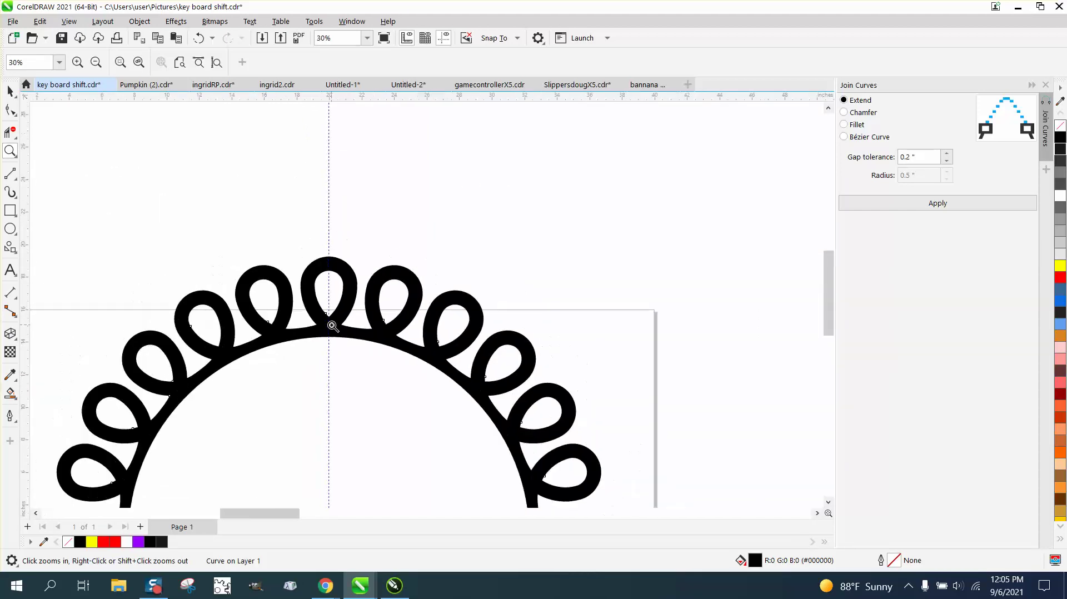
{"action": "left_click", "coordinate": [10, 91]}
{"action": "scroll", "coordinate": [152, 162], "scroll_direction": "down", "scroll_amount": 1}
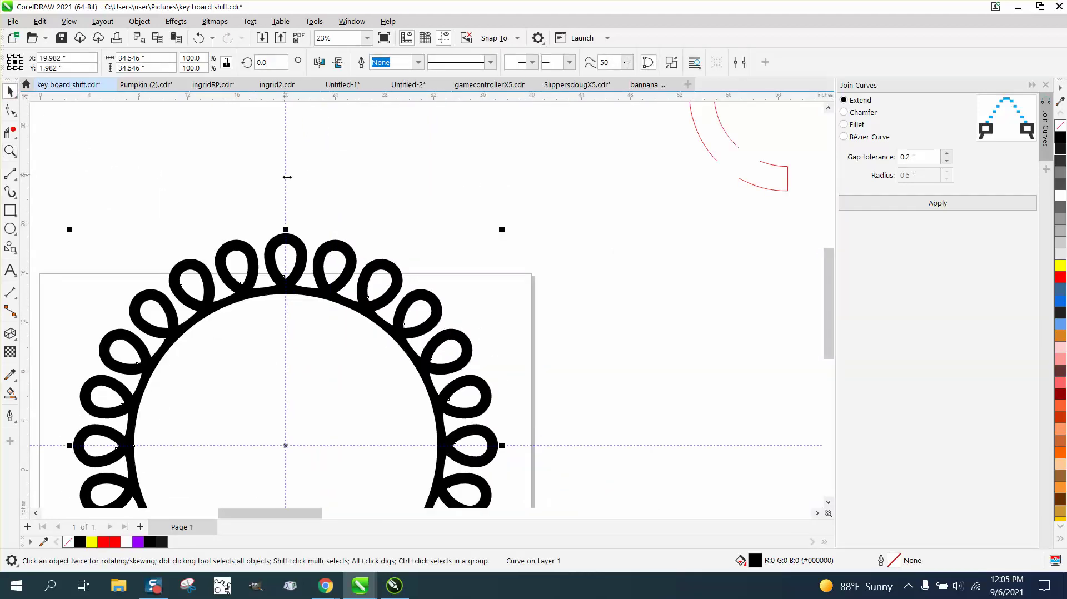
{"action": "scroll", "coordinate": [287, 176], "scroll_direction": "down", "scroll_amount": 1}
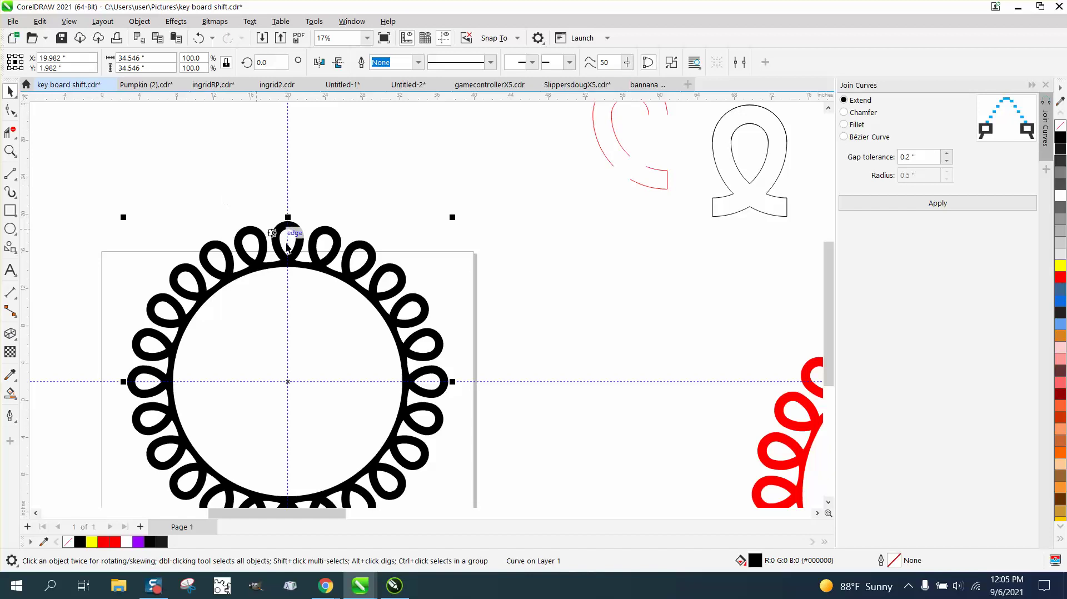
Make two successively smaller concentric copies of the black ring inside it and resize the innermost one to about 16.4 inches wide
{"action": "scroll", "coordinate": [309, 252], "scroll_direction": "down", "scroll_amount": 1}
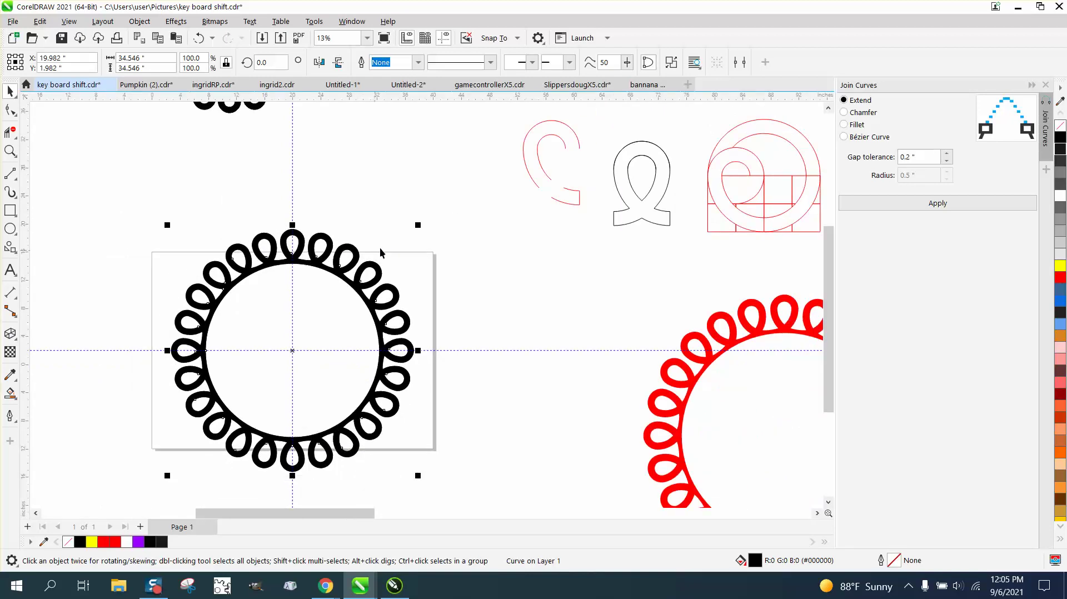
{"action": "left_click_drag", "start_coordinate": [418, 225], "coordinate": [380, 264]}
{"action": "key", "text": "ctrl+r"}
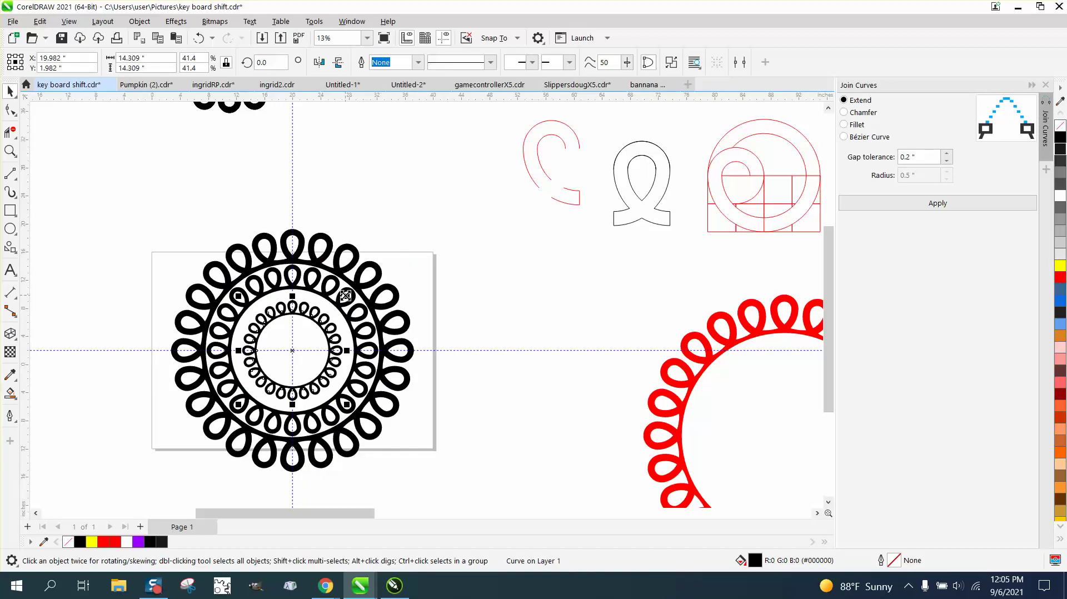
{"action": "left_click_drag", "start_coordinate": [346, 299], "coordinate": [354, 288]}
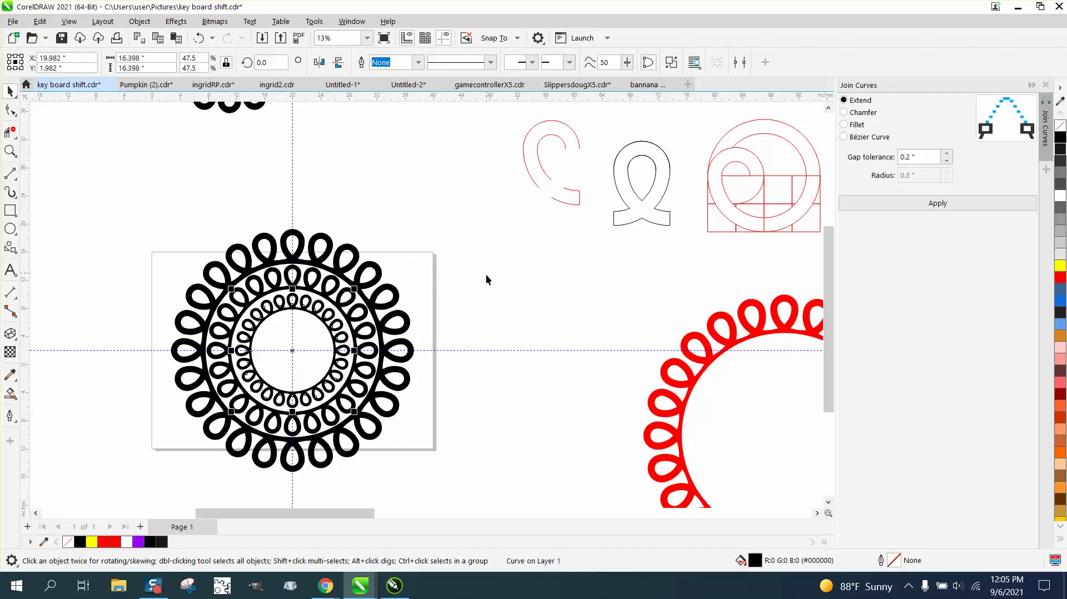
Smart Fill the band between the outer and middle rings with yellow, without an outline
{"action": "left_click", "coordinate": [14, 157]}
{"action": "left_click_drag", "start_coordinate": [149, 203], "coordinate": [580, 457]}
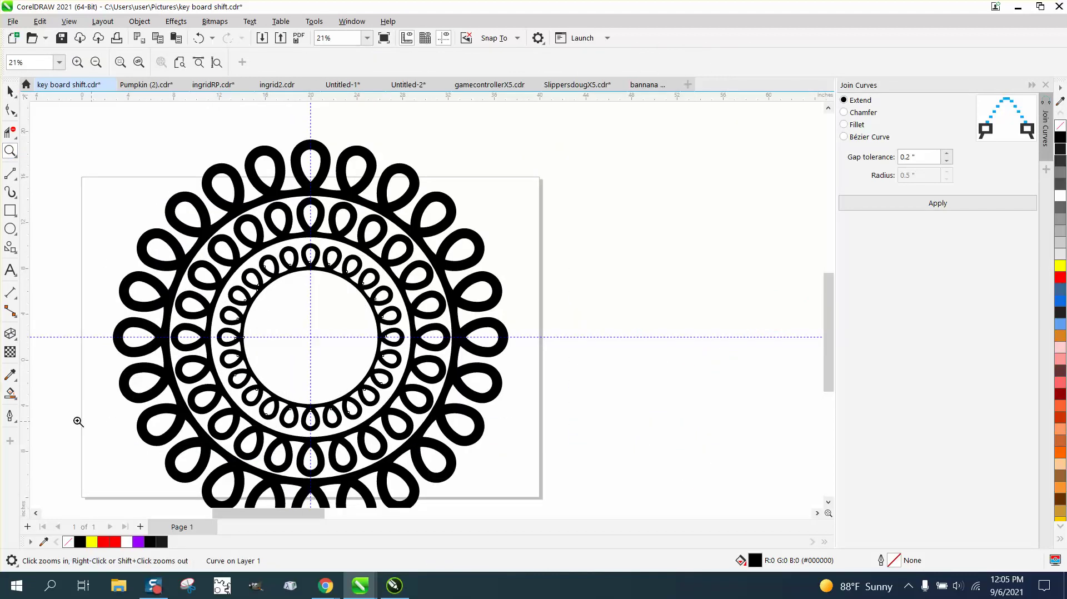
{"action": "left_click", "coordinate": [10, 393]}
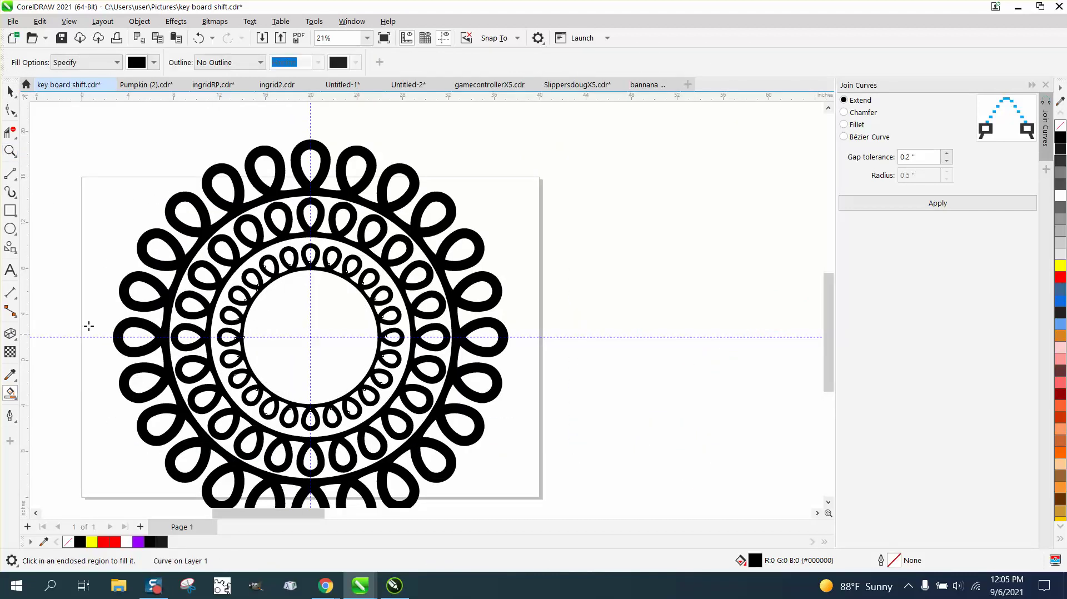
{"action": "left_click", "coordinate": [155, 65]}
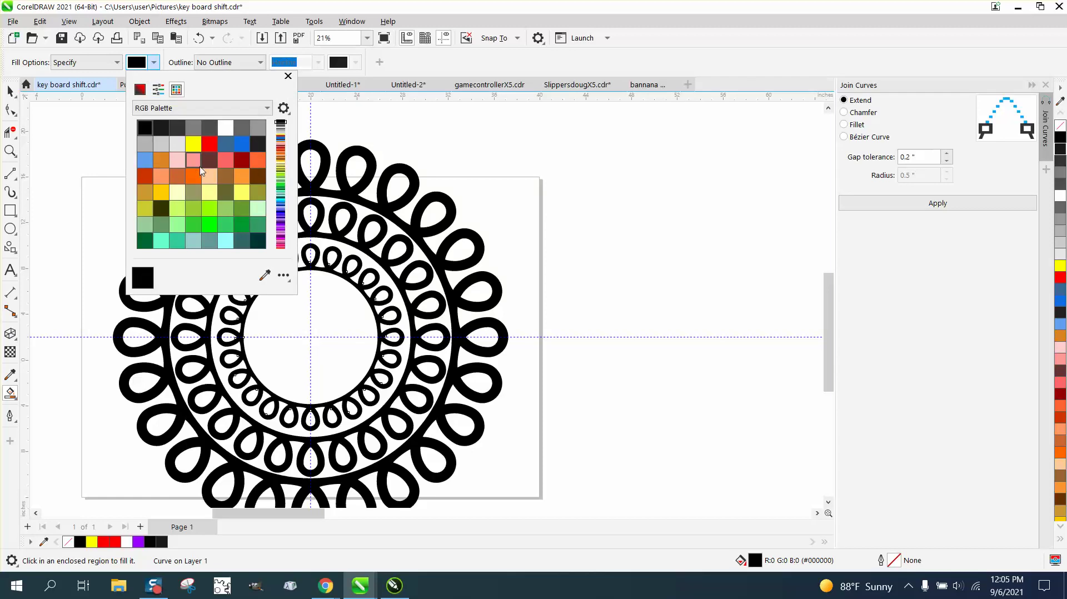
{"action": "left_click", "coordinate": [193, 145]}
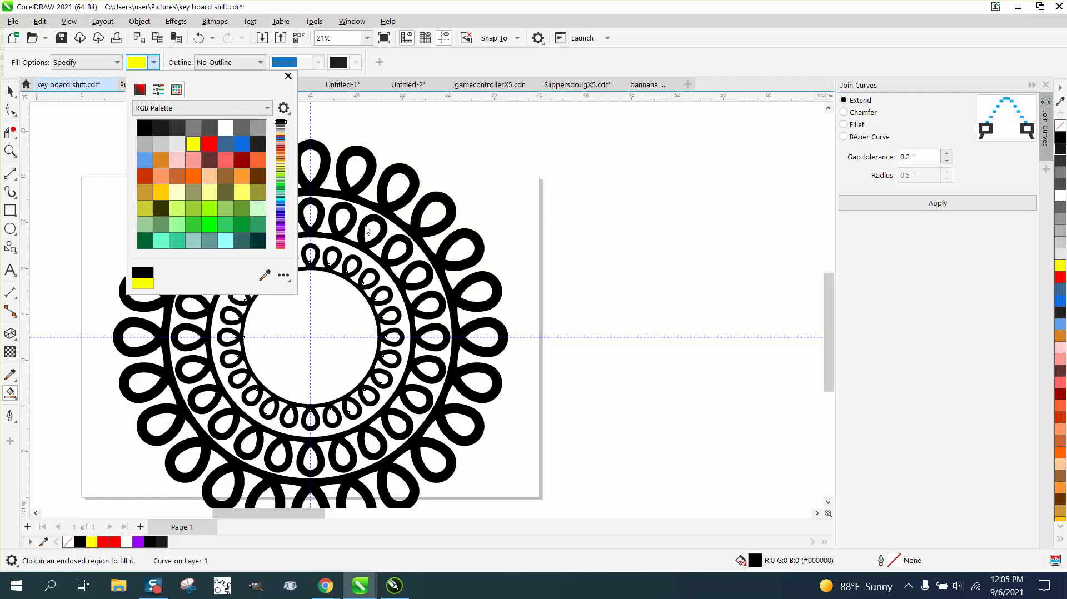
{"action": "left_click", "coordinate": [326, 207]}
{"action": "left_click", "coordinate": [334, 209]}
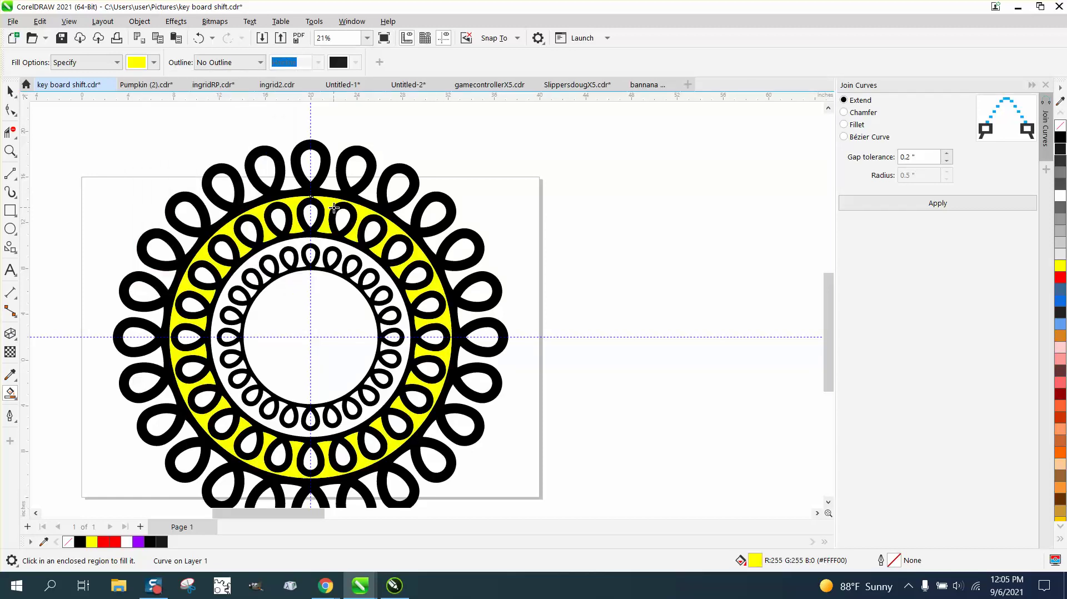
Smart Fill the band between the middle and innermost rings with red
{"action": "left_click", "coordinate": [154, 63]}
{"action": "left_click", "coordinate": [208, 144]}
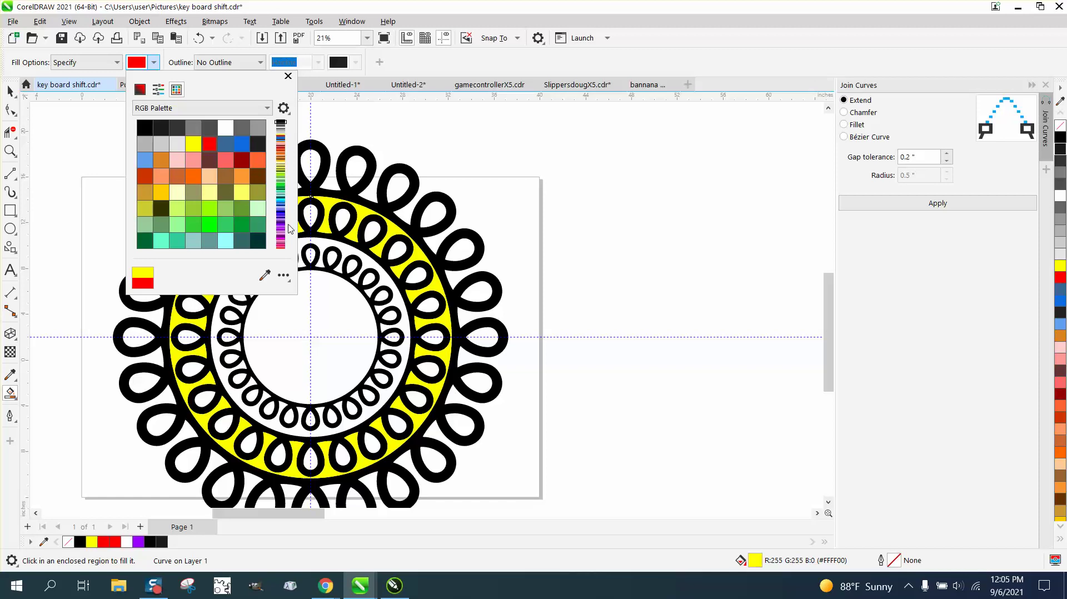
{"action": "left_click", "coordinate": [322, 245]}
{"action": "left_click", "coordinate": [323, 246]}
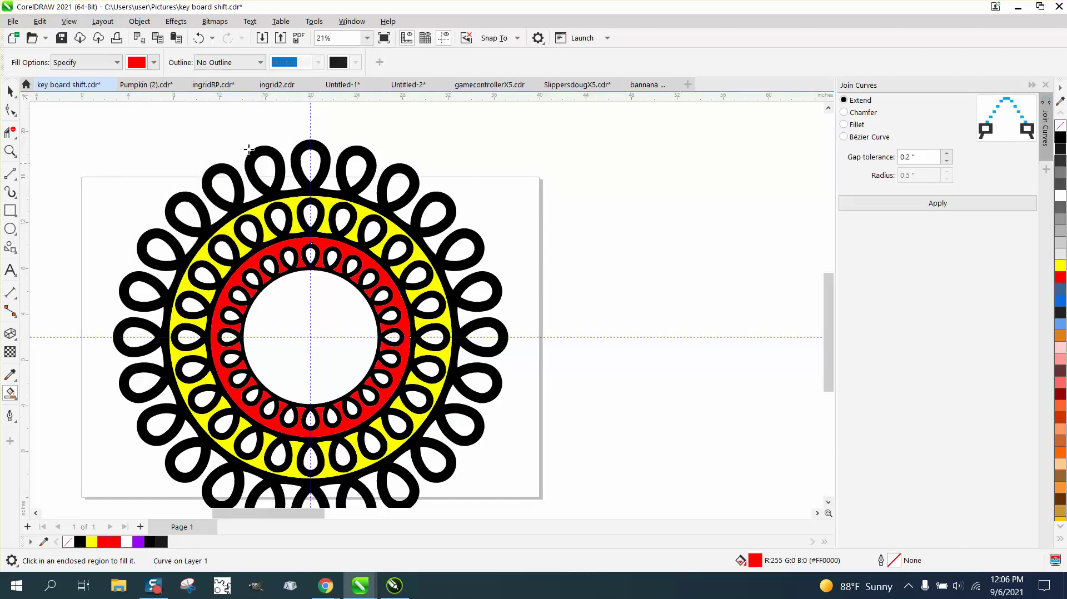
Smart Fill the circular center of the innermost ring with bright green
{"action": "left_click", "coordinate": [154, 62]}
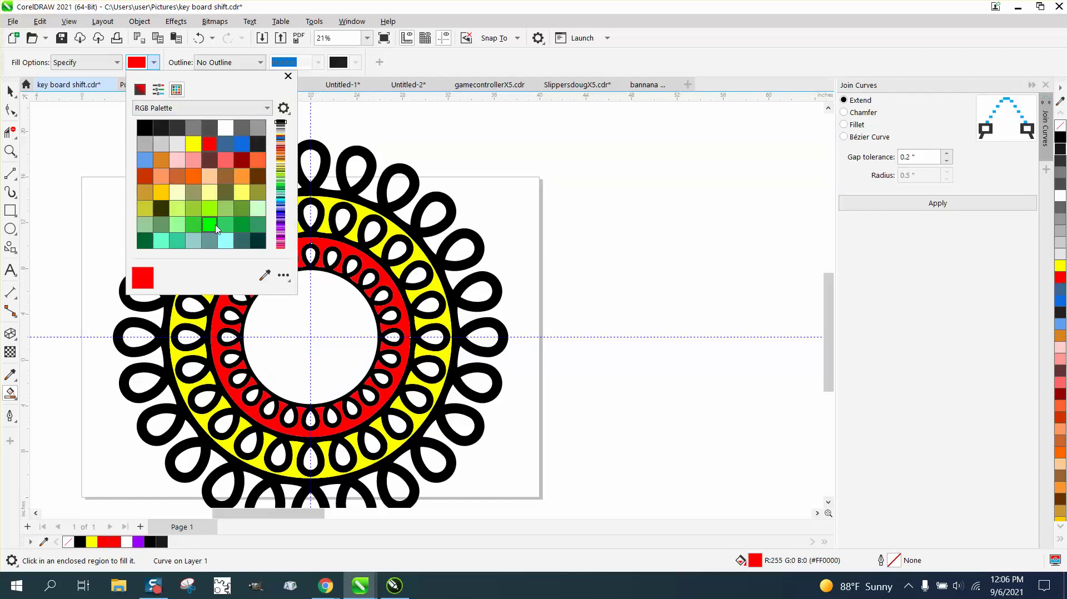
{"action": "left_click", "coordinate": [209, 225]}
{"action": "left_click", "coordinate": [307, 315]}
{"action": "left_click", "coordinate": [317, 315]}
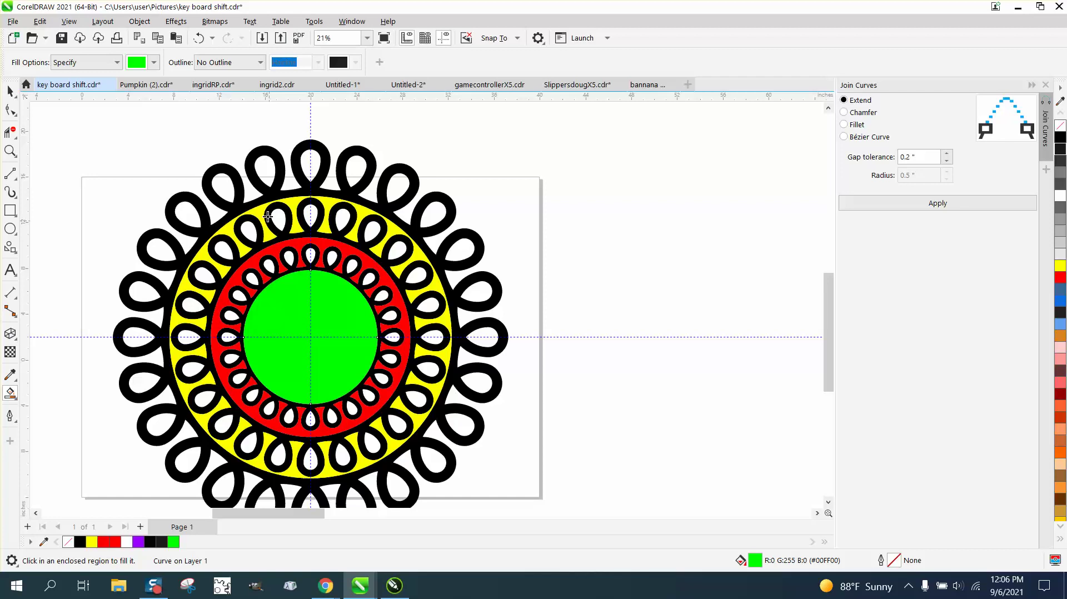
Smart Fill five adjacent outer loops with the same green, from the topmost loop counterclockwise
{"action": "left_click", "coordinate": [310, 165]}
{"action": "left_click", "coordinate": [264, 169]}
{"action": "left_click", "coordinate": [223, 185]}
{"action": "left_click", "coordinate": [190, 217]}
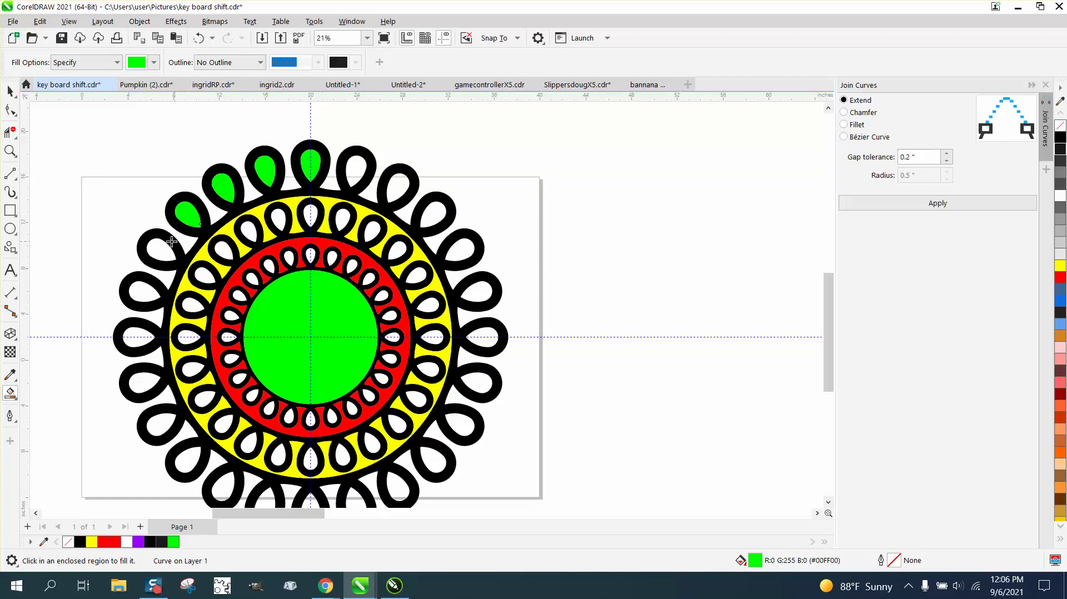
{"action": "left_click", "coordinate": [161, 250]}
{"action": "scroll", "coordinate": [335, 339], "scroll_direction": "down", "scroll_amount": 1}
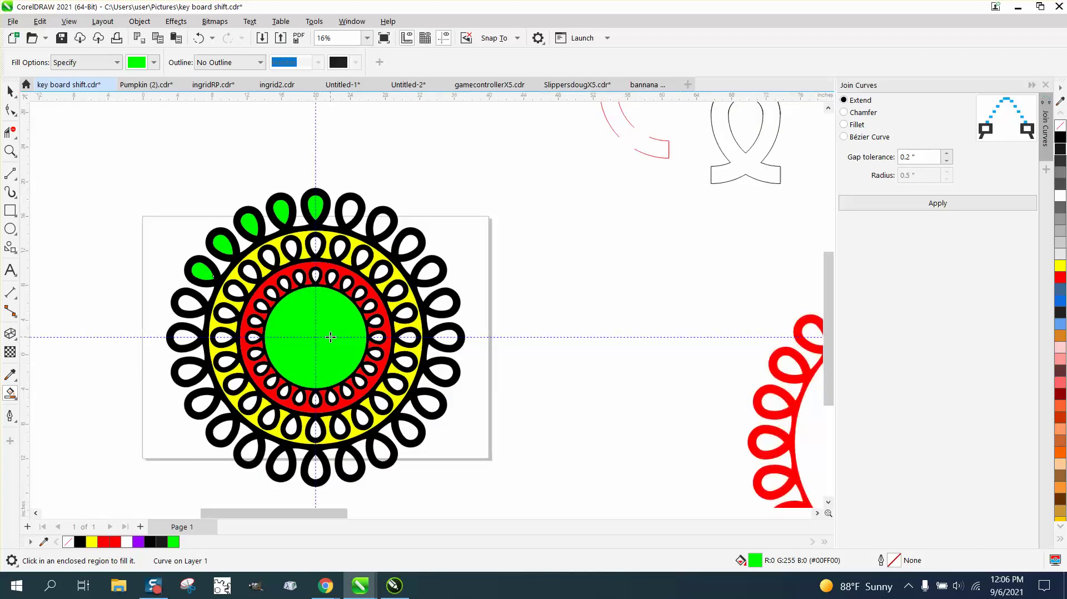
{"action": "left_click", "coordinate": [10, 151]}
{"action": "left_click", "coordinate": [551, 417]}
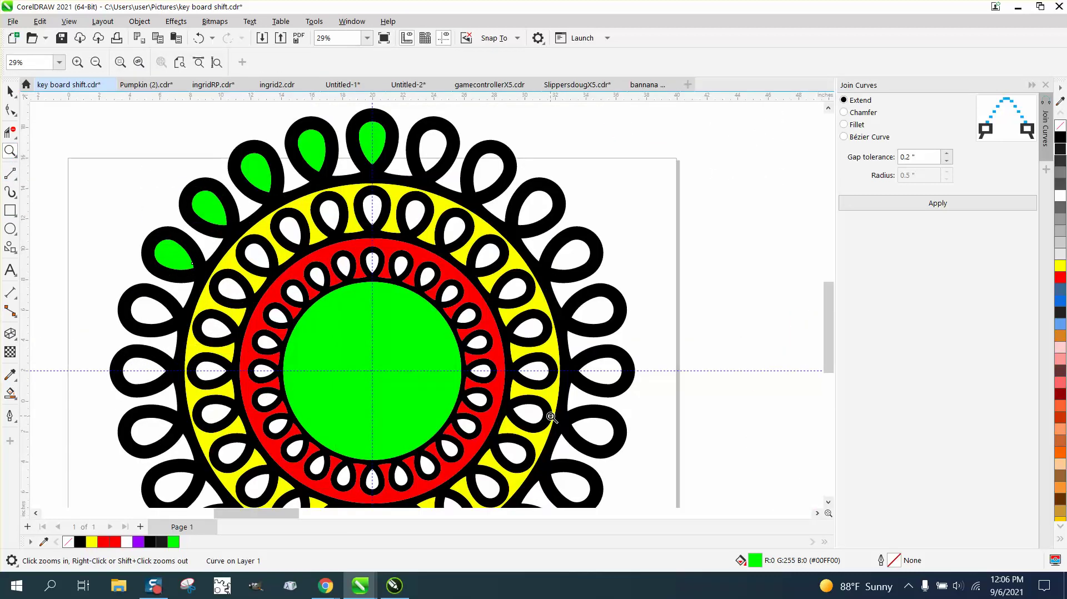